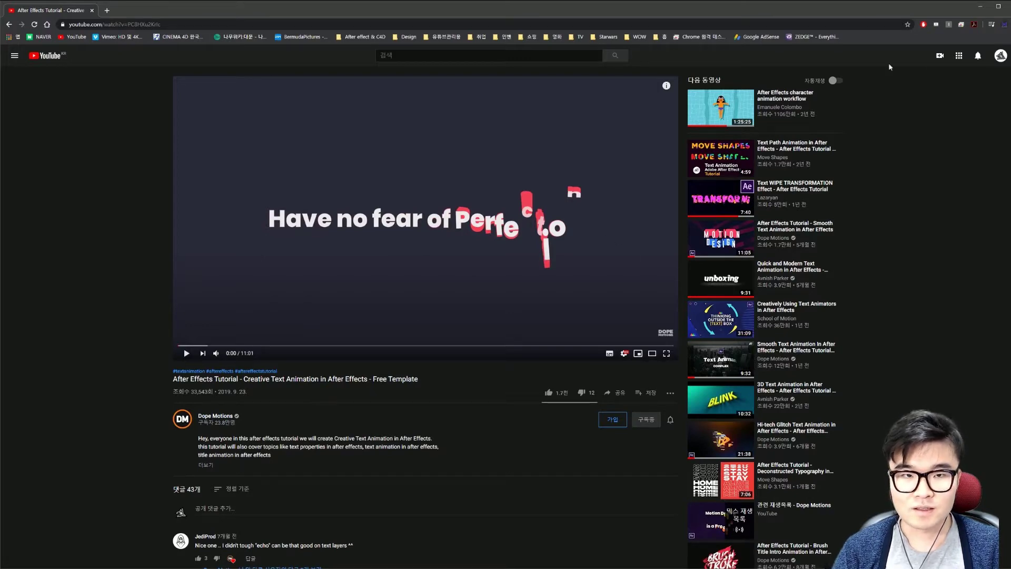
Step: Minimize the YouTube tutorial window so the After Effects project shows
{"action": "left_click", "coordinate": [981, 7]}
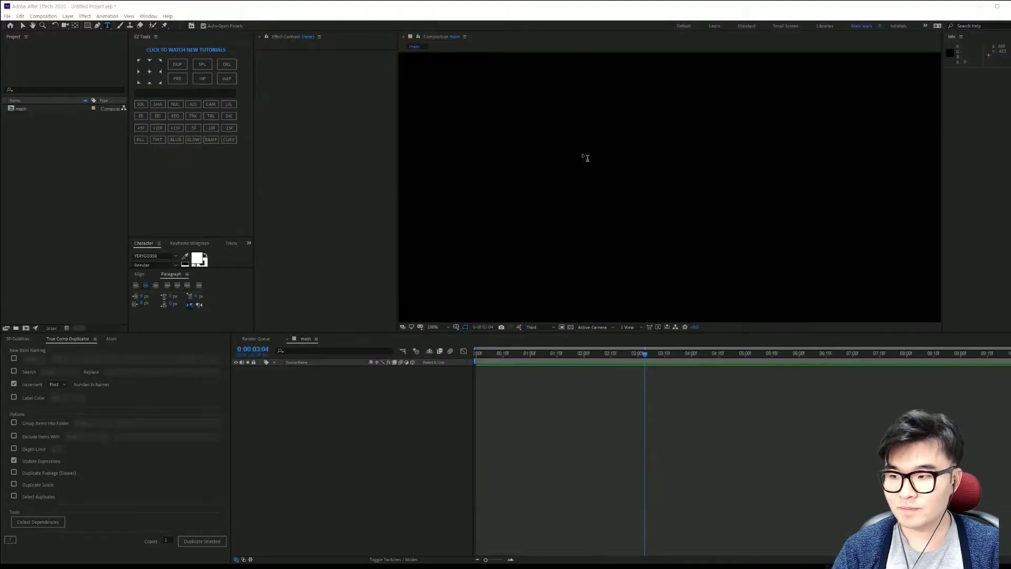
Step: Create a 1920×1080, 30 fps, 10-second composition named 'a배경'
{"action": "left_click", "coordinate": [50, 17]}
{"action": "left_click", "coordinate": [52, 23]}
{"action": "type", "text": "a"}
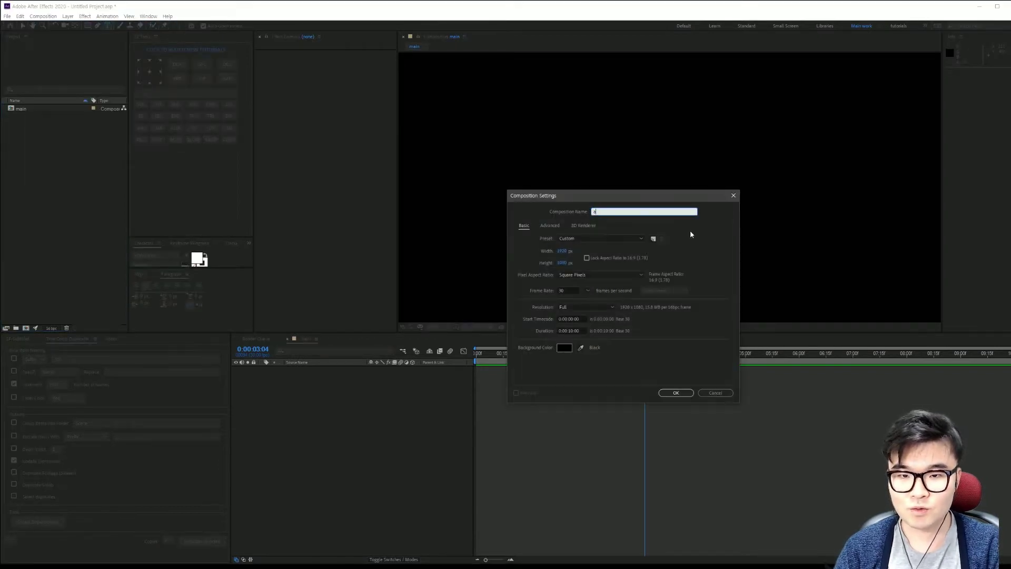
{"action": "type", "text": "배경"}
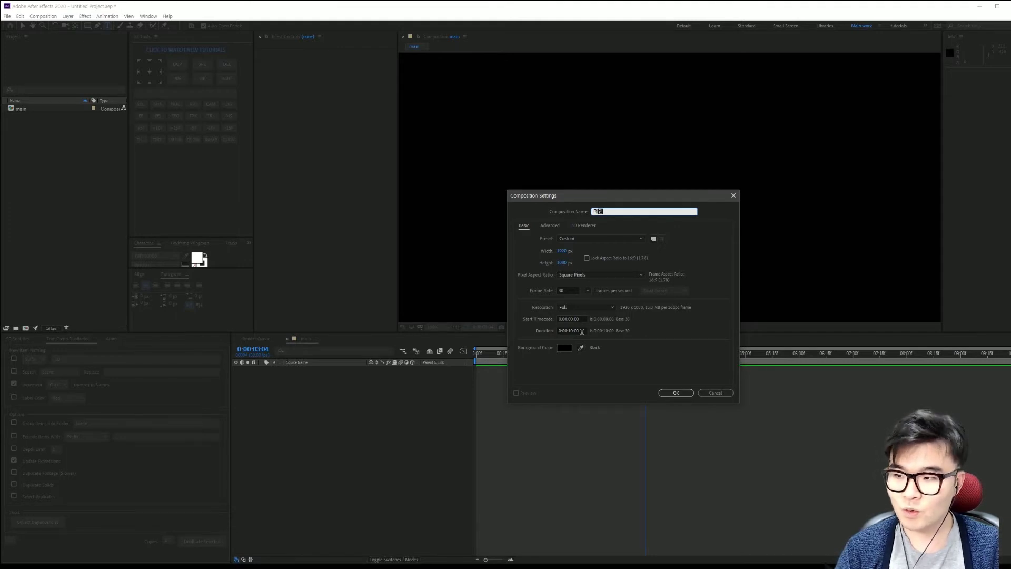
{"action": "left_click", "coordinate": [674, 392]}
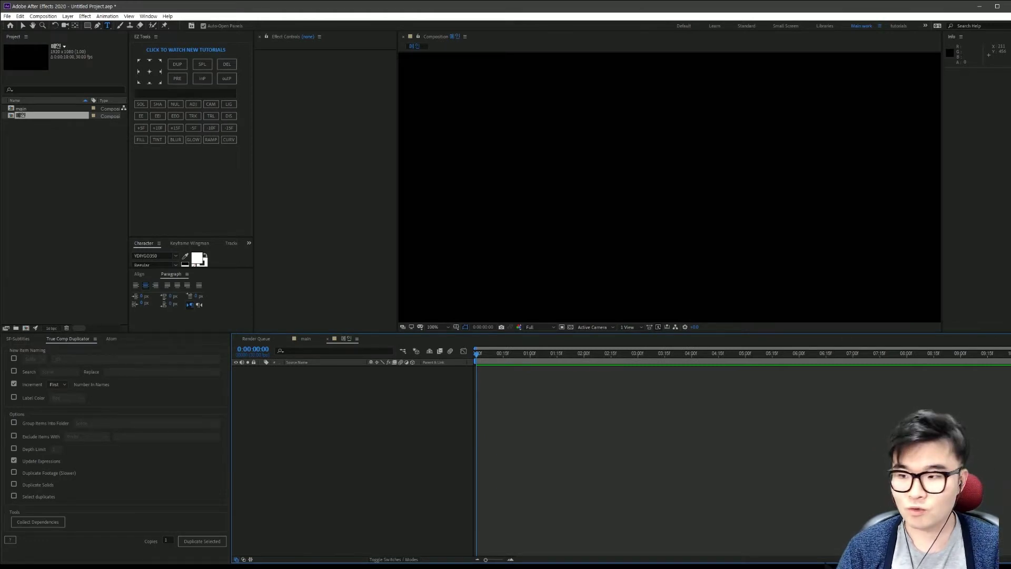
Step: Add a 'bermuda pictures' text layer in the new composition
{"action": "left_click_drag", "start_coordinate": [1010, 195], "coordinate": [1010, 195]}
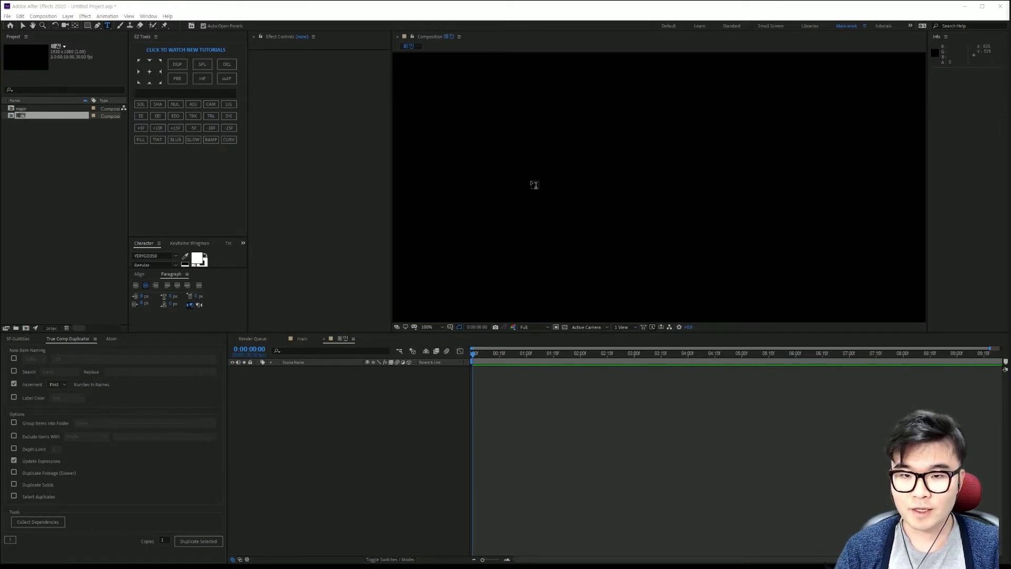
{"action": "left_click", "coordinate": [521, 193]}
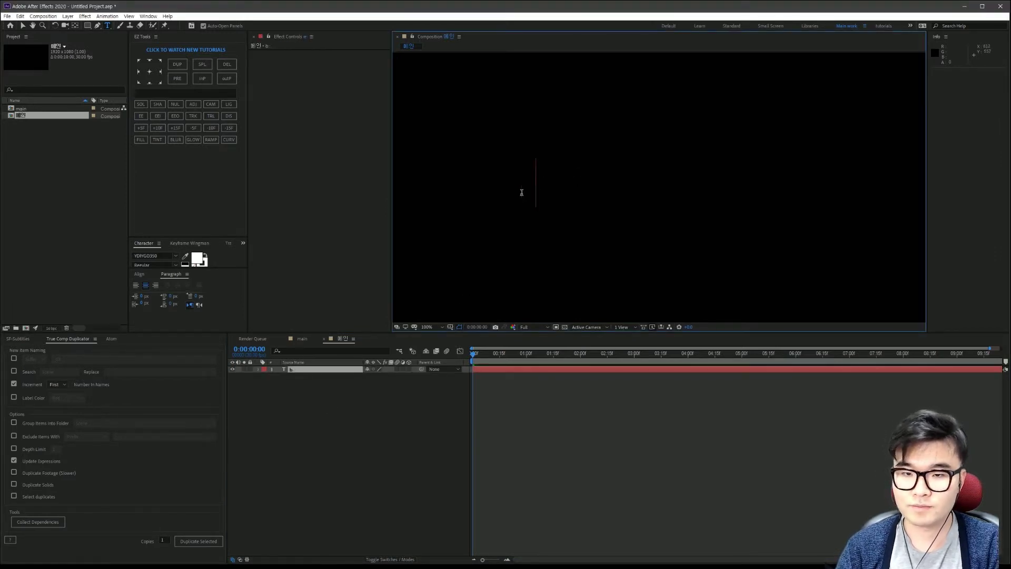
{"action": "type", "text": "bermuda pi"}
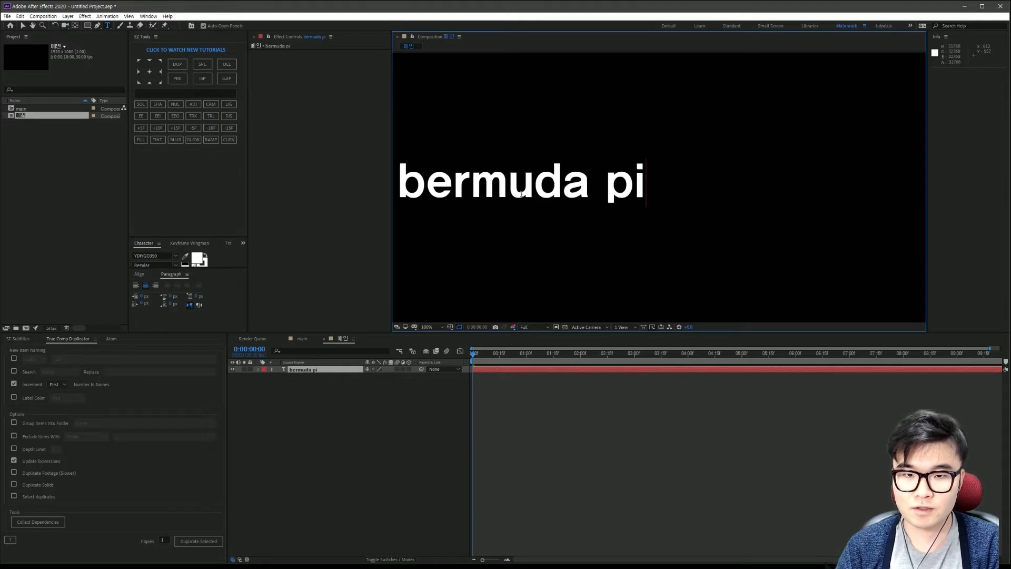
{"action": "type", "text": "ctures"}
{"action": "key", "text": "Escape"}
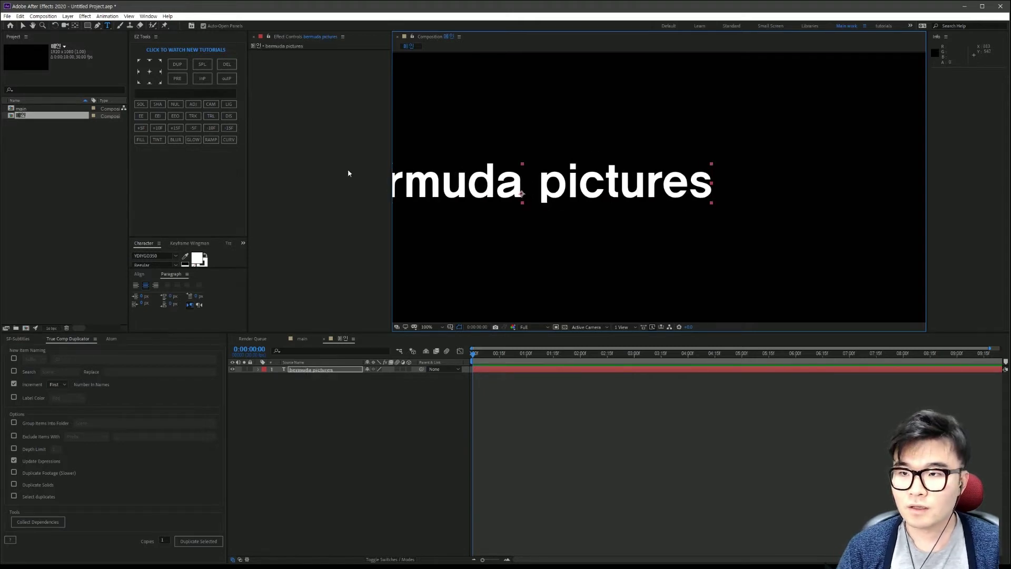
Step: Centre the text horizontally and zoom the viewer to fit the composition
{"action": "left_click", "coordinate": [243, 243]}
{"action": "left_click", "coordinate": [139, 273]}
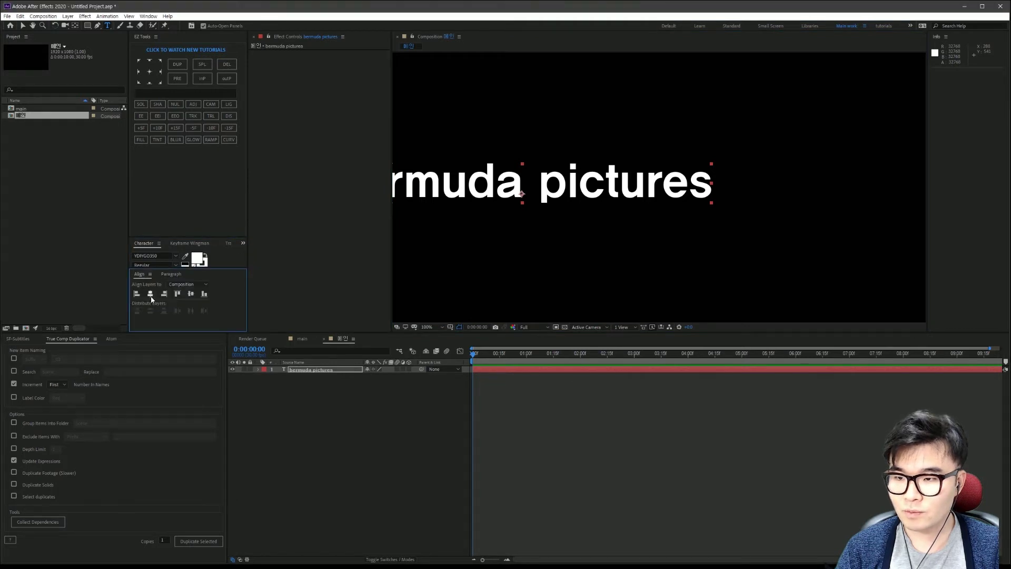
{"action": "left_click", "coordinate": [150, 294]}
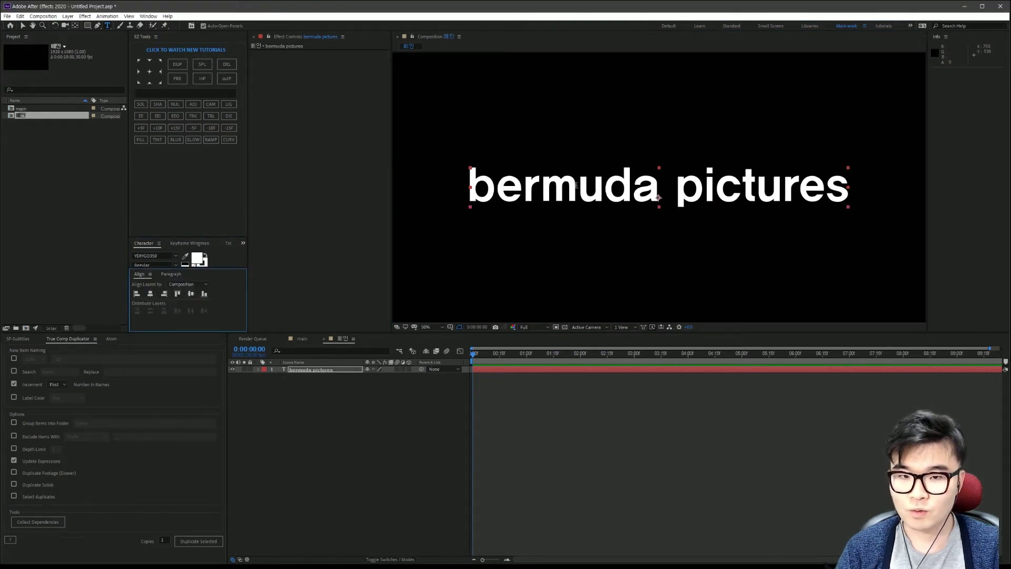
{"action": "left_click", "coordinate": [330, 404]}
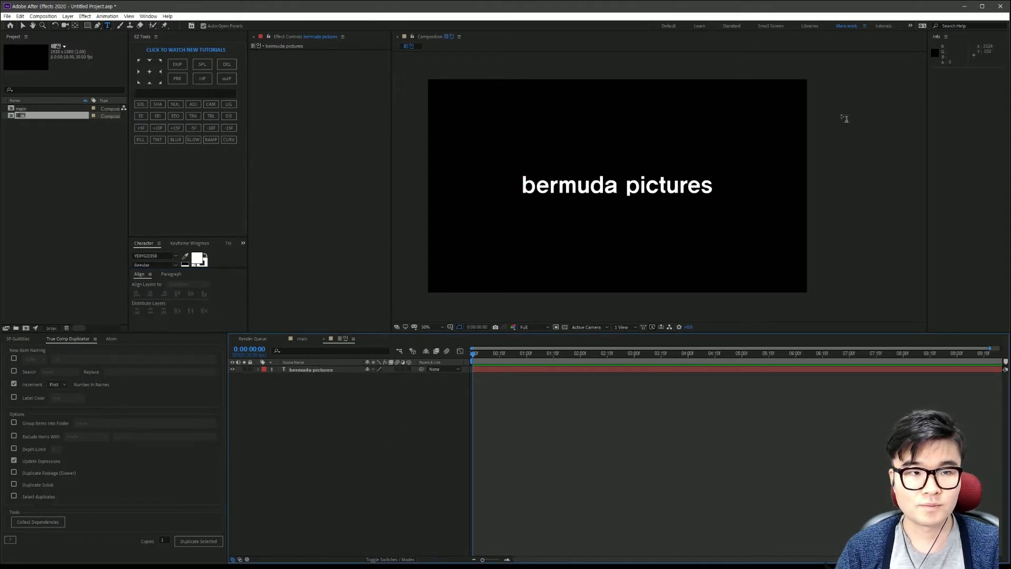
Step: Add a Position animator to the bermuda pictures text layer
{"action": "left_click", "coordinate": [311, 369]}
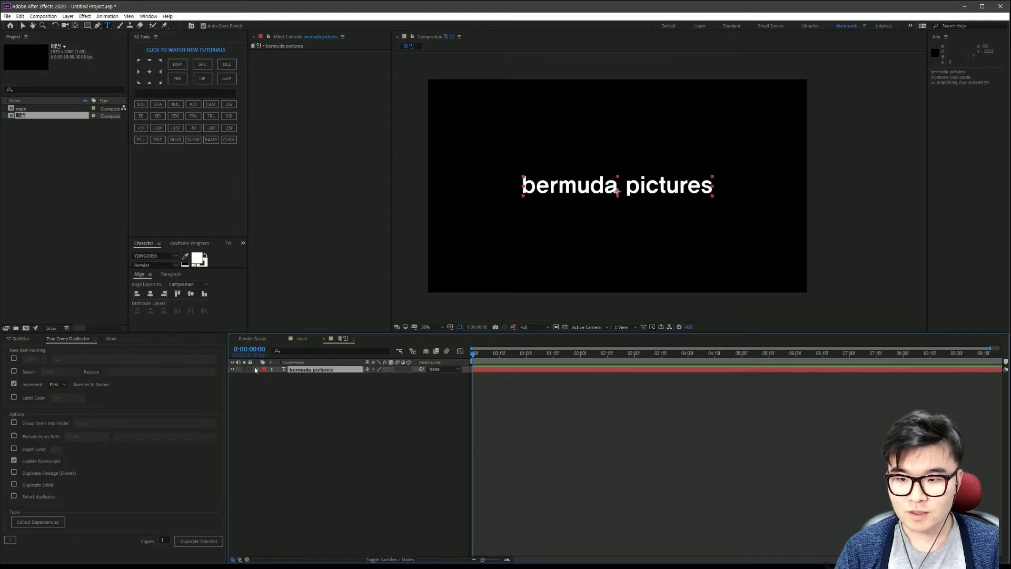
{"action": "left_click", "coordinate": [258, 369]}
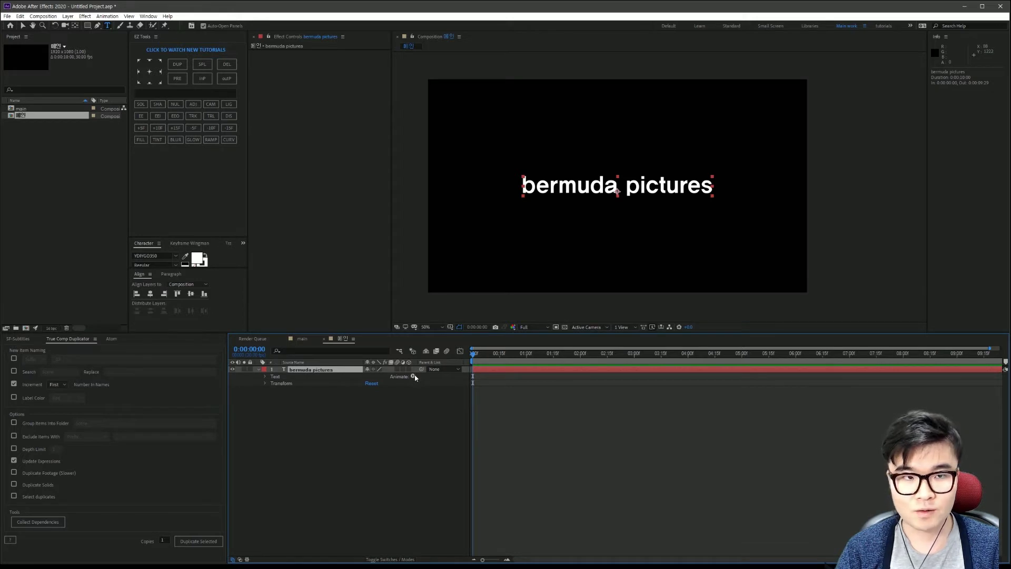
{"action": "left_click", "coordinate": [412, 376]}
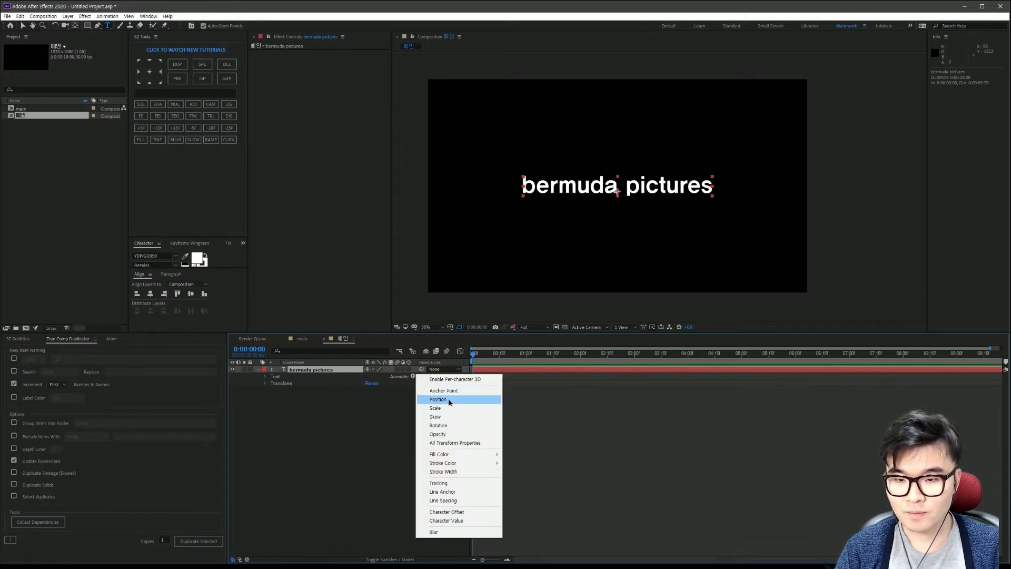
{"action": "left_click", "coordinate": [449, 402]}
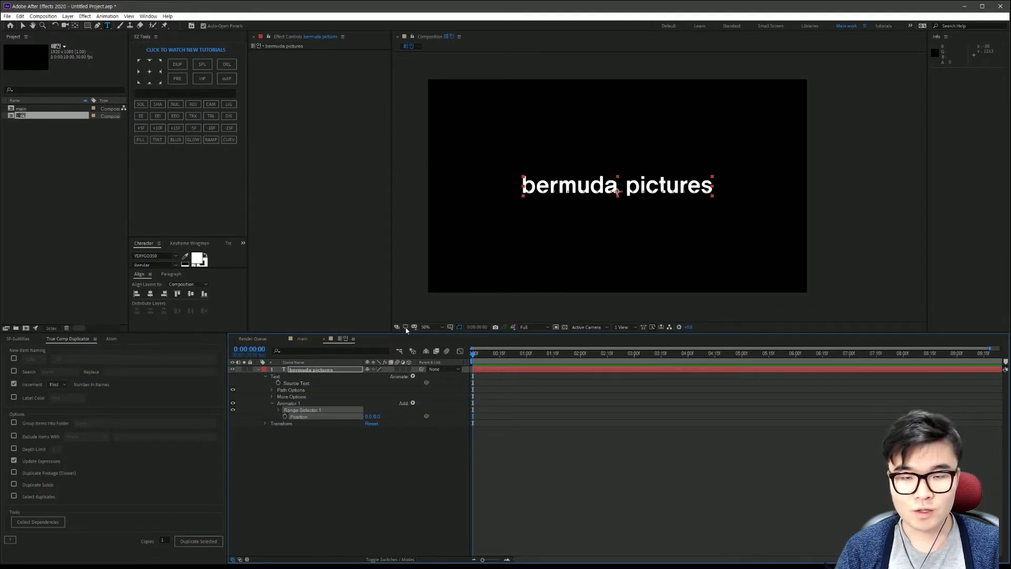
{"action": "left_click_drag", "start_coordinate": [375, 416], "coordinate": [395, 412]}
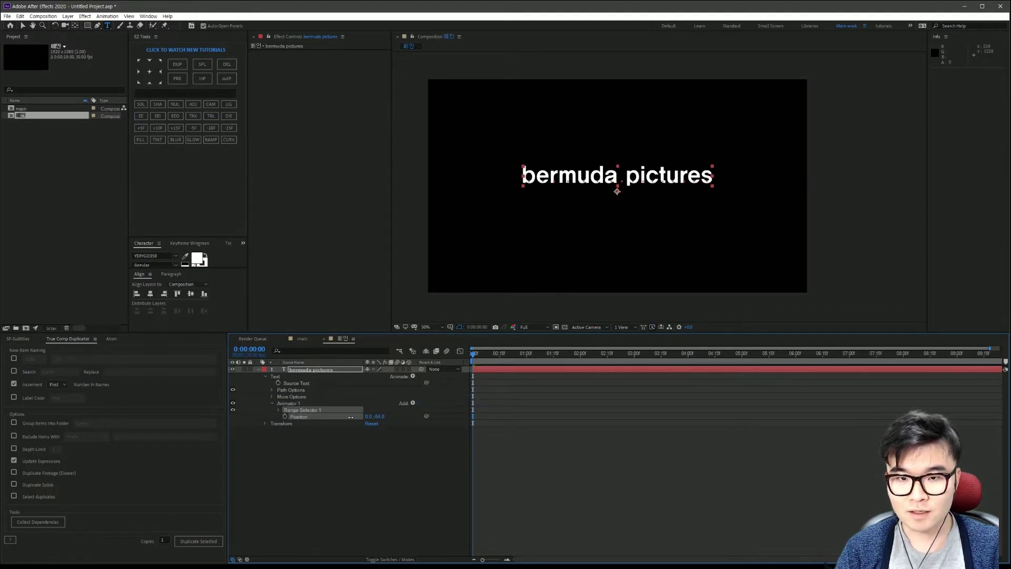
{"action": "key", "text": "ctrl+z"}
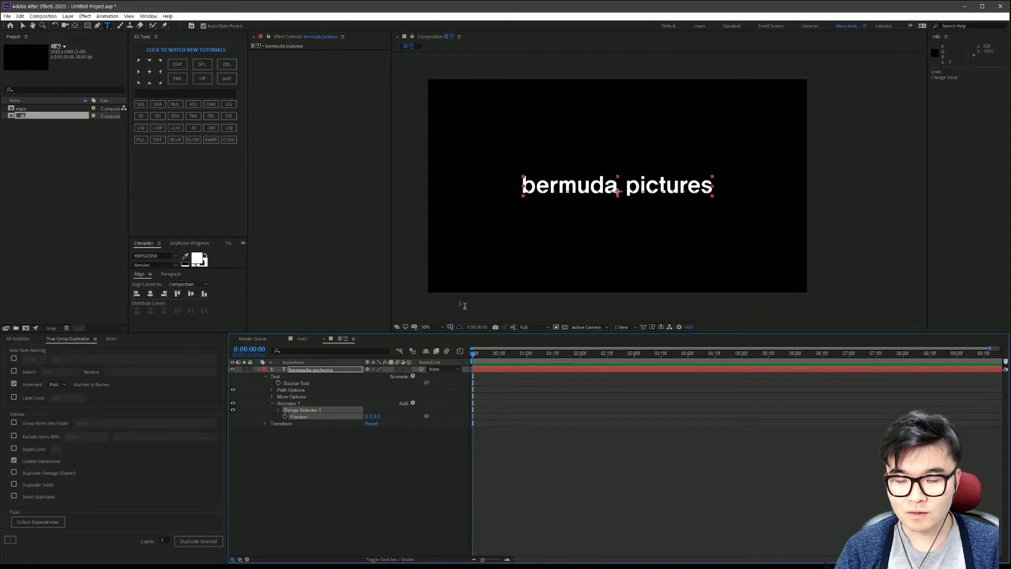
Step: Delete Range Selector 1 from Animator 1
{"action": "left_click", "coordinate": [315, 411]}
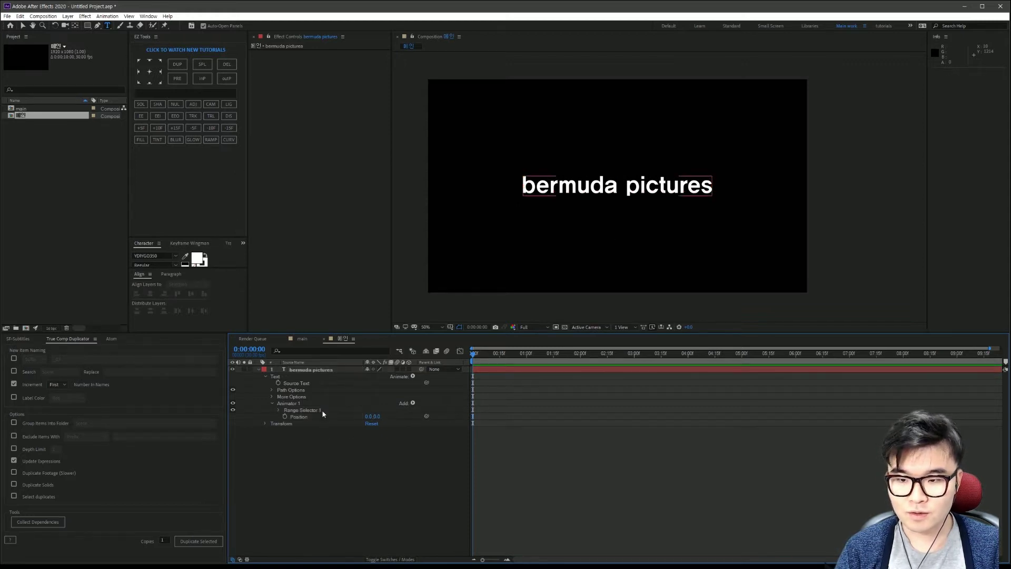
{"action": "left_click", "coordinate": [278, 410]}
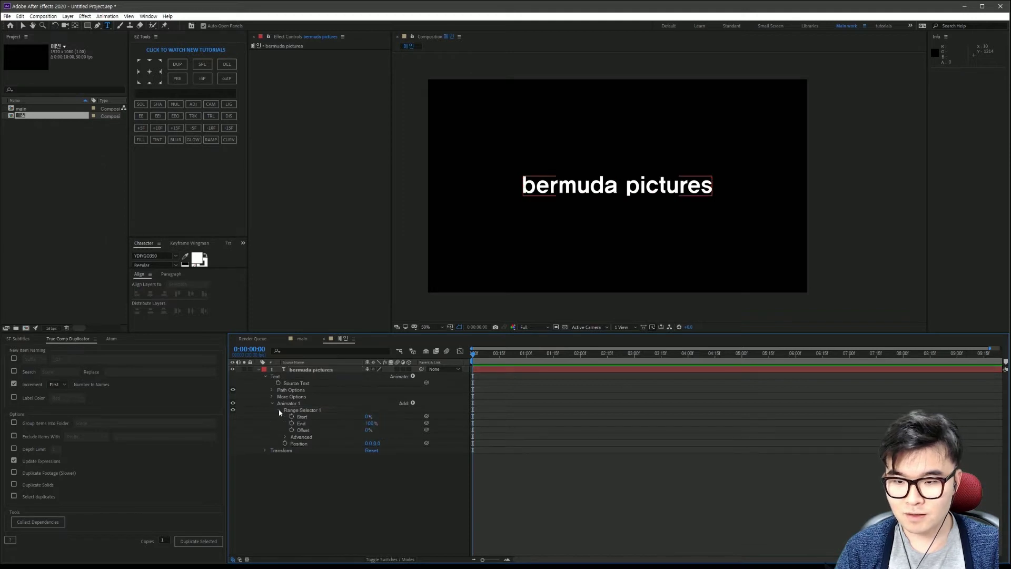
{"action": "left_click", "coordinate": [279, 409]}
{"action": "left_click", "coordinate": [279, 410]}
{"action": "left_click_drag", "start_coordinate": [368, 416], "coordinate": [386, 418]}
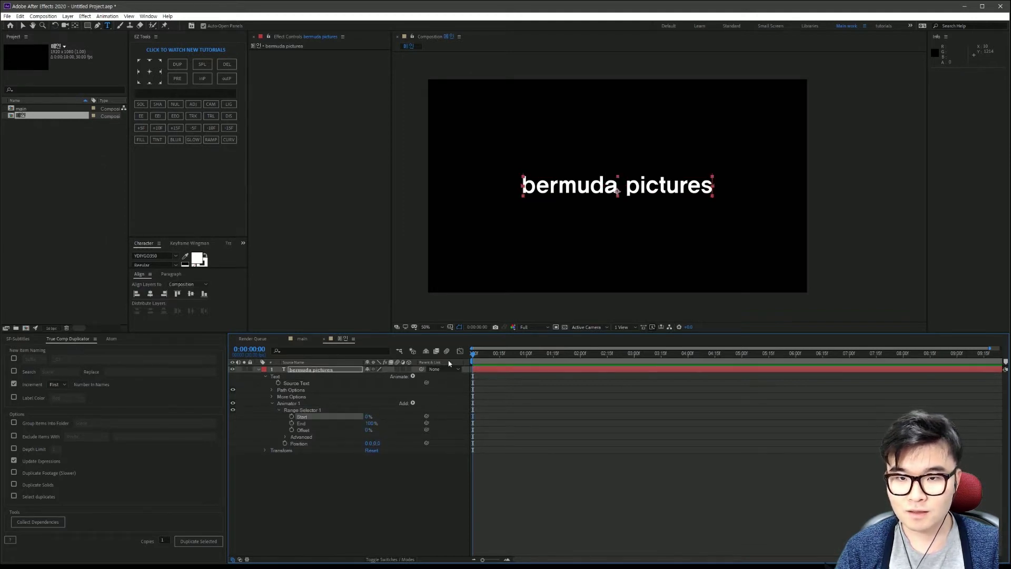
{"action": "left_click", "coordinate": [304, 411]}
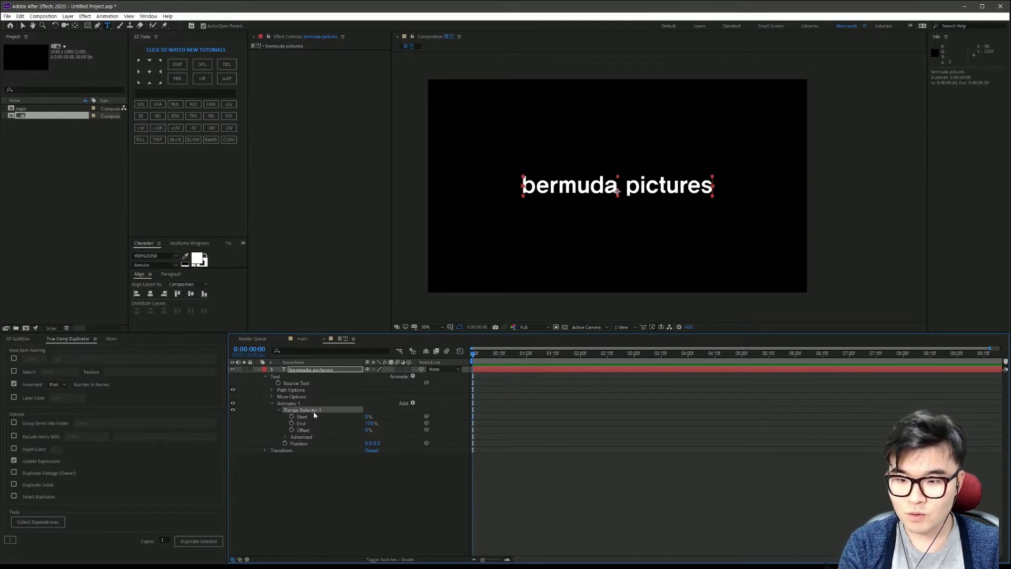
{"action": "key", "text": "Delete"}
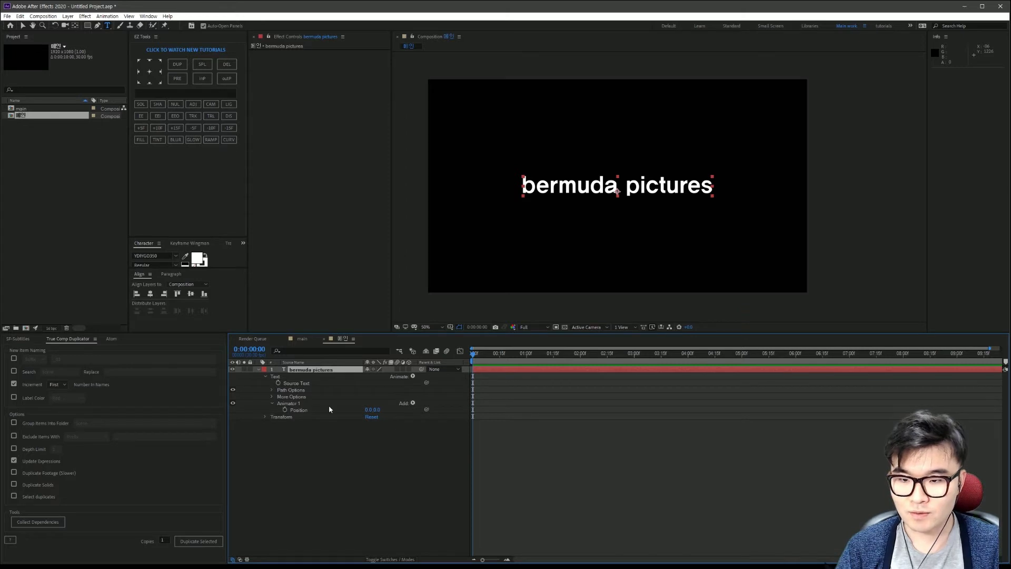
Step: Add an Expression Selector to Animator 1 and expand its properties
{"action": "left_click", "coordinate": [414, 403]}
{"action": "mouse_move", "coordinate": [430, 416]}
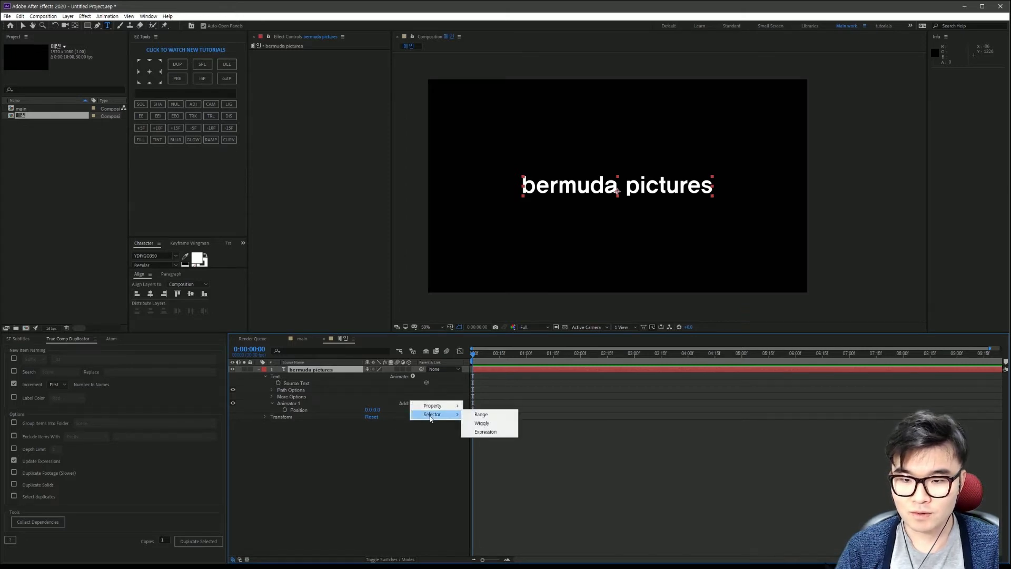
{"action": "left_click", "coordinate": [483, 431]}
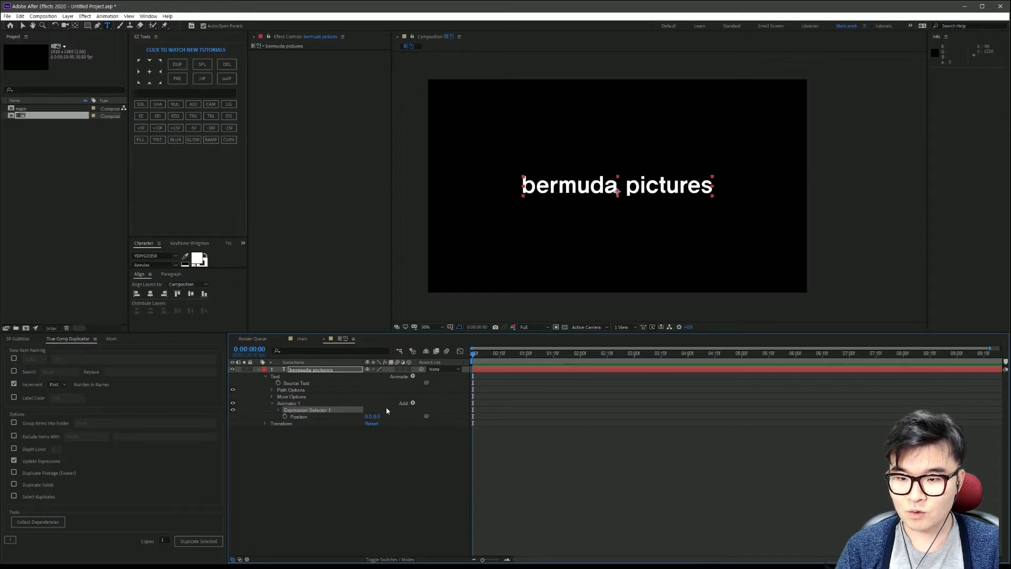
{"action": "left_click", "coordinate": [278, 410]}
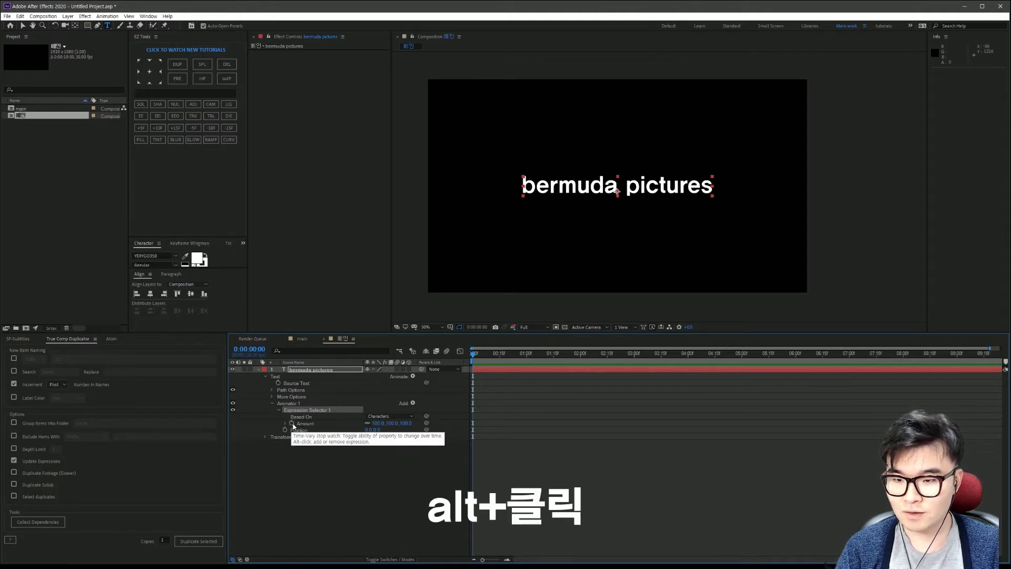
Step: Enable an expression on Expression Selector 1's Amount property
{"action": "left_click", "coordinate": [292, 425], "text": "alt"}
{"action": "left_click", "coordinate": [293, 425], "text": "alt"}
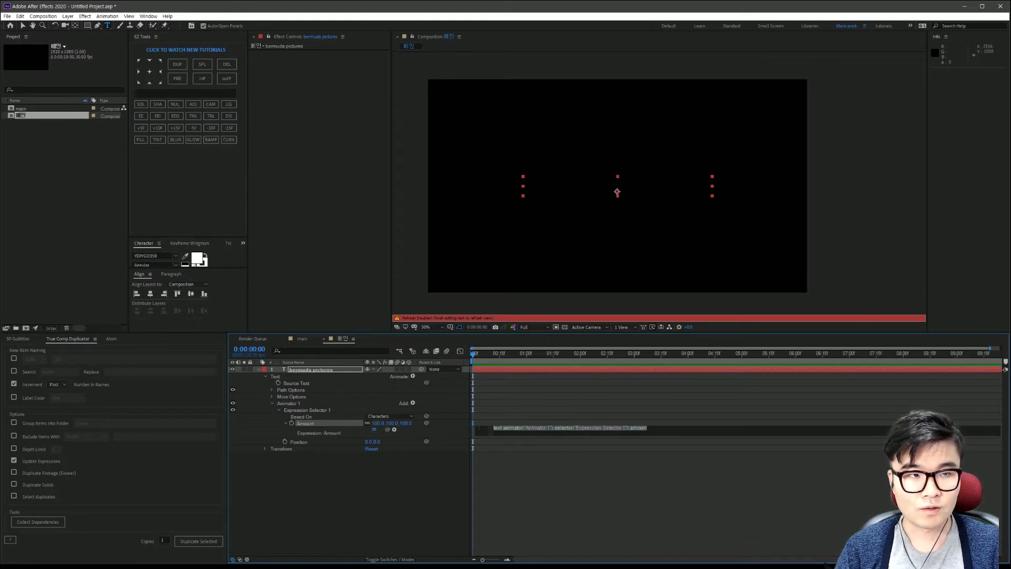
{"action": "key", "text": "KP_Enter"}
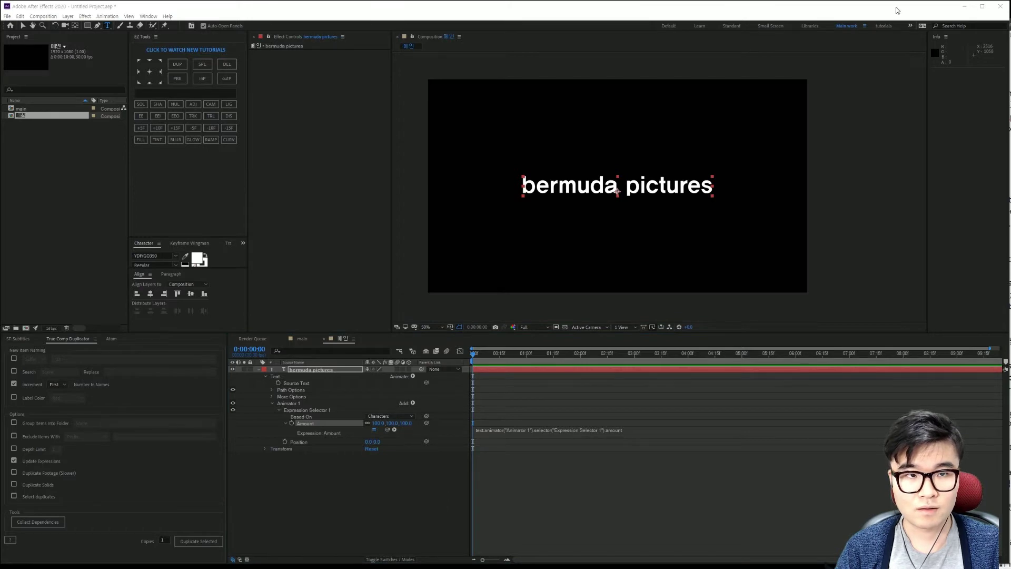
{"action": "key", "text": "alt+Tab"}
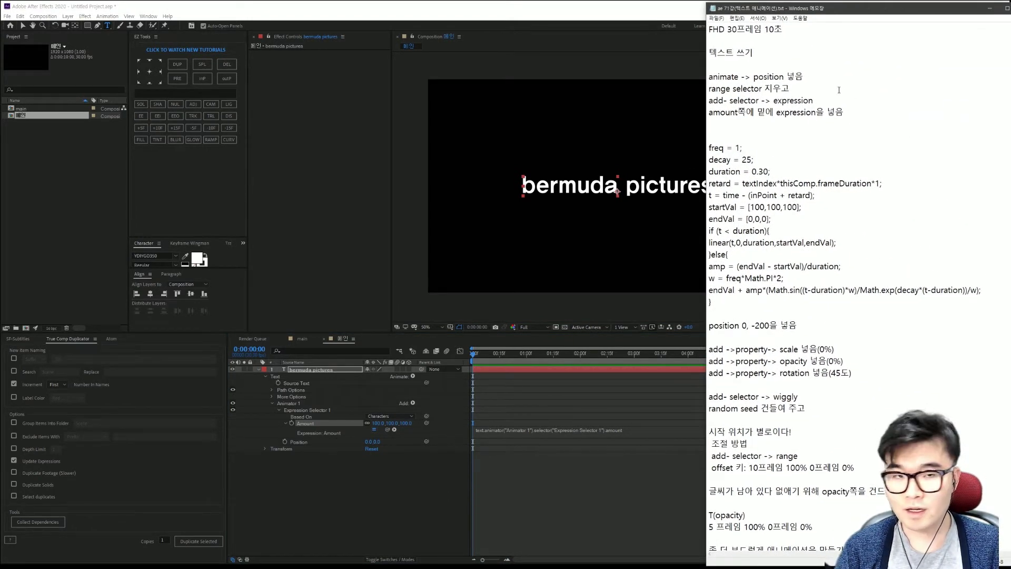
Step: Paste the decaying-sine bounce code (freq = 1, decay = 25) into Amount and preview
{"action": "key", "text": "alt+Tab"}
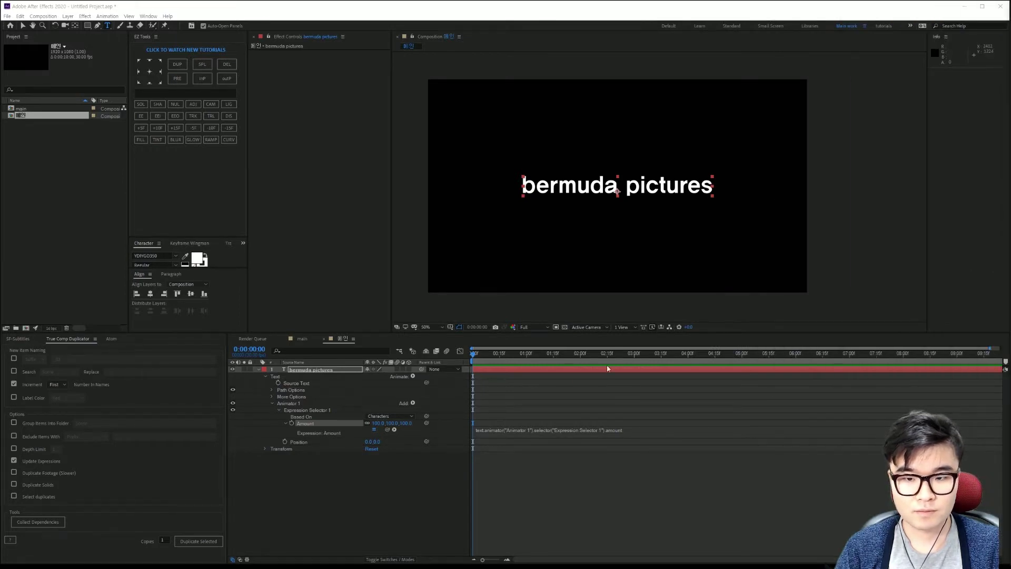
{"action": "left_click", "coordinate": [490, 432]}
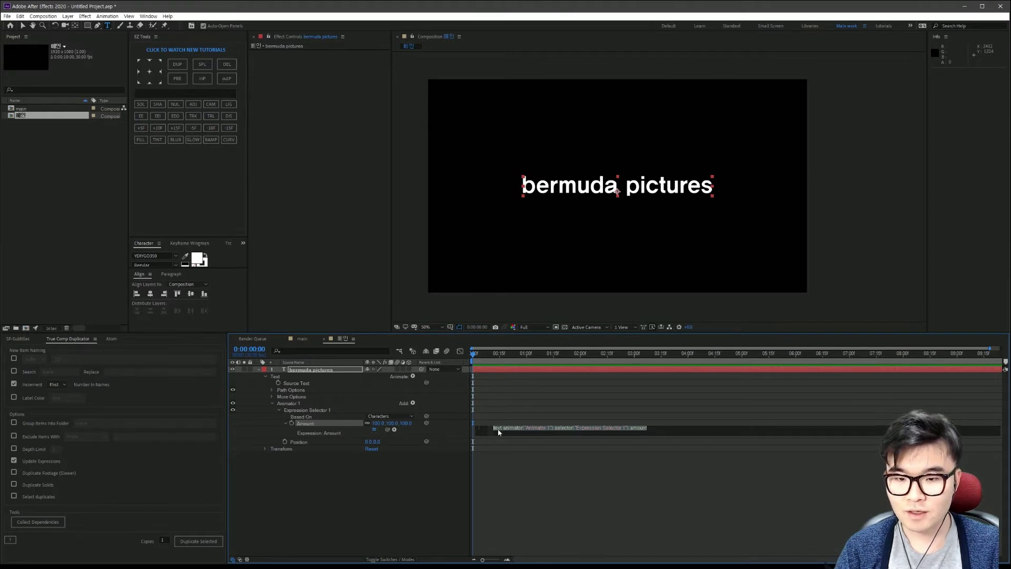
{"action": "key", "text": "ctrl+v"}
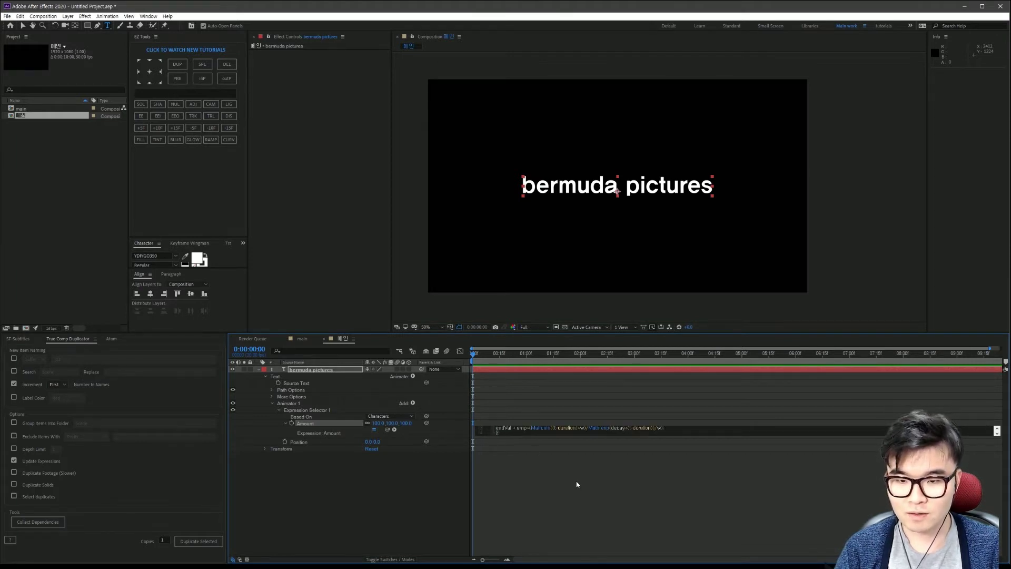
{"action": "left_click", "coordinate": [577, 484]}
{"action": "key", "text": "space"}
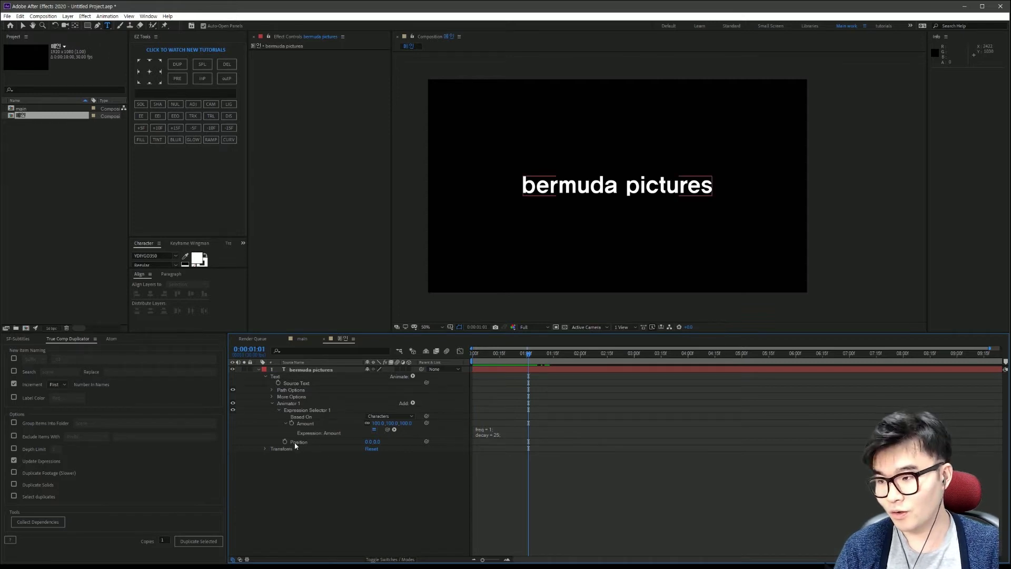
Step: Set Animator 1's Position to 0, -200 and preview the letters rising in
{"action": "left_click", "coordinate": [413, 376]}
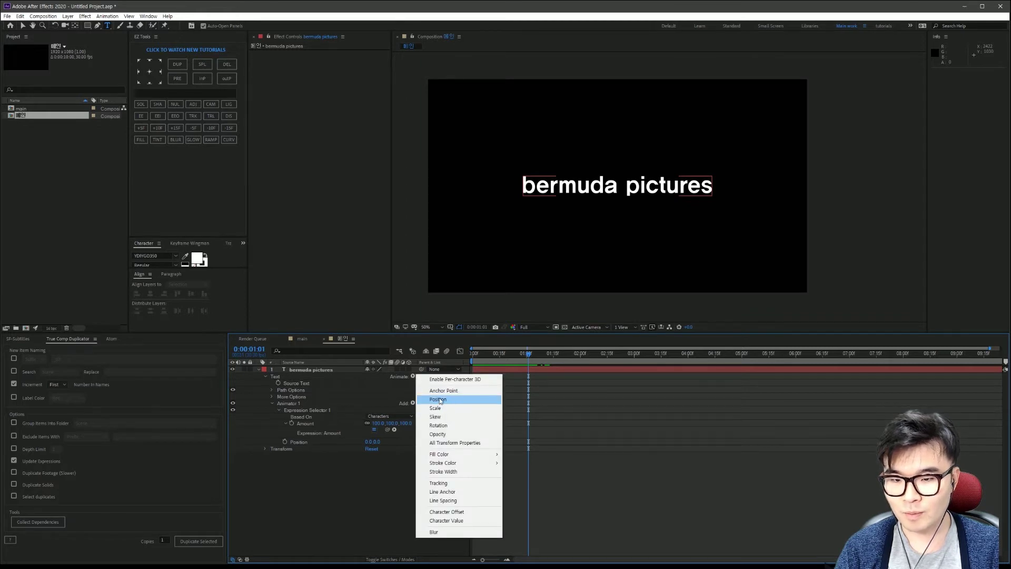
{"action": "left_click", "coordinate": [310, 484]}
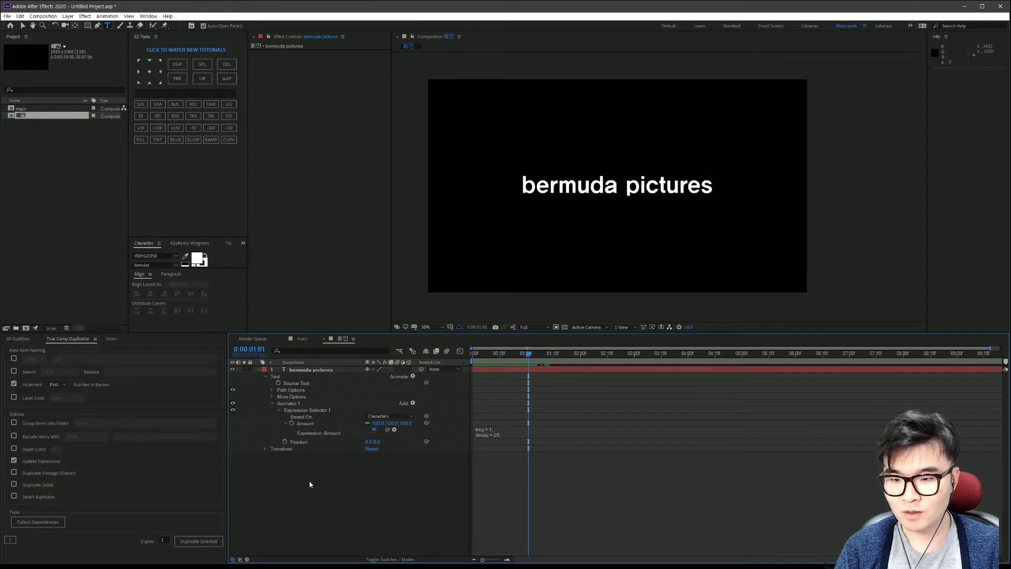
{"action": "left_click", "coordinate": [379, 441]}
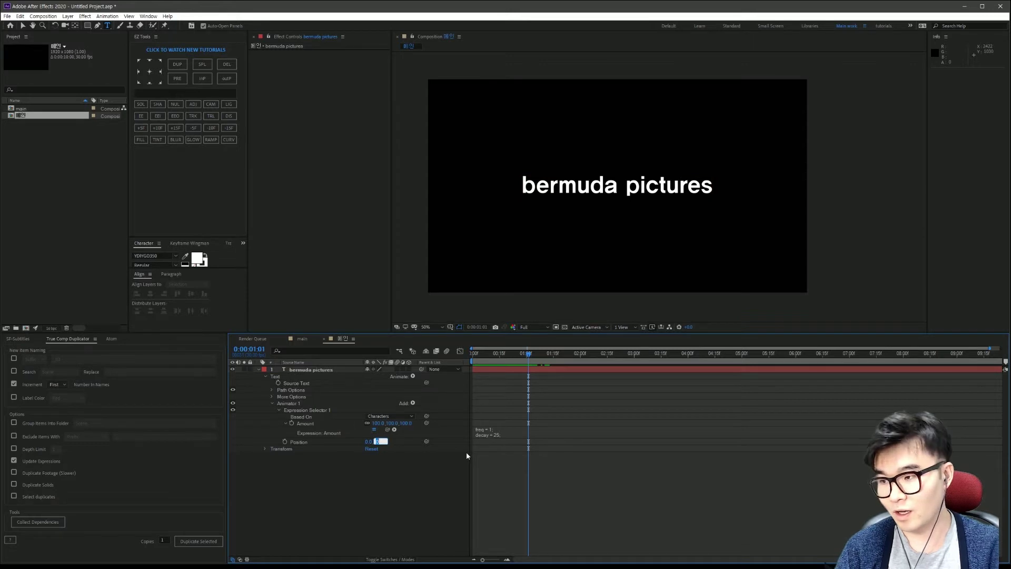
{"action": "type", "text": "-200"}
{"action": "key", "text": "Return"}
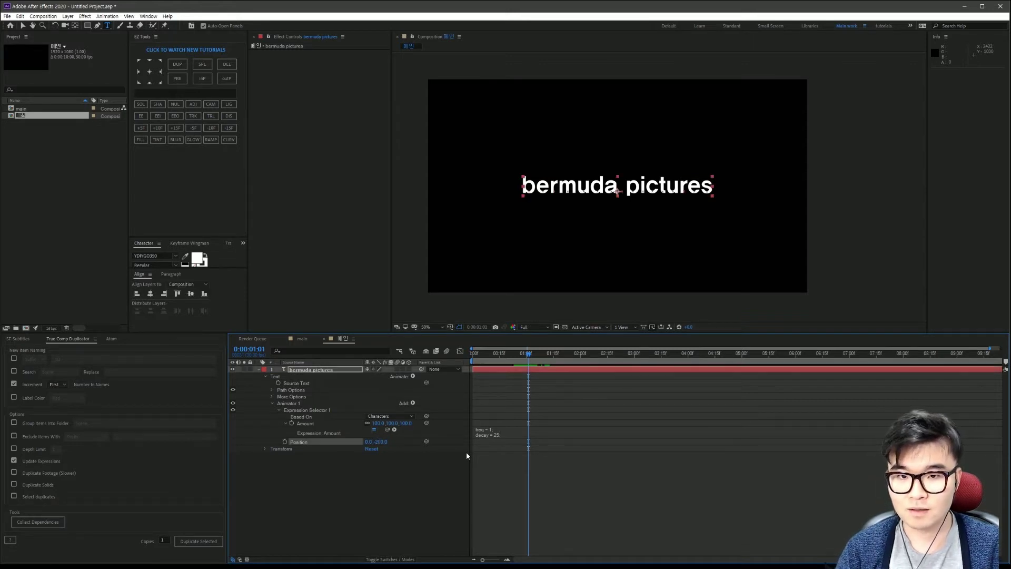
{"action": "key", "text": "Home"}
{"action": "key", "text": "space"}
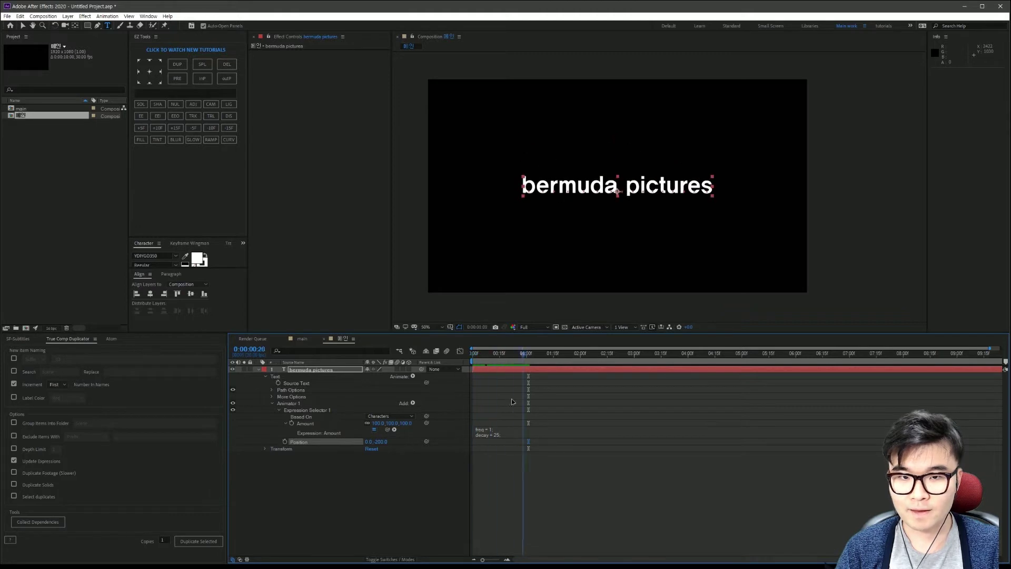
{"action": "key", "text": "space"}
{"action": "key", "text": "space"}
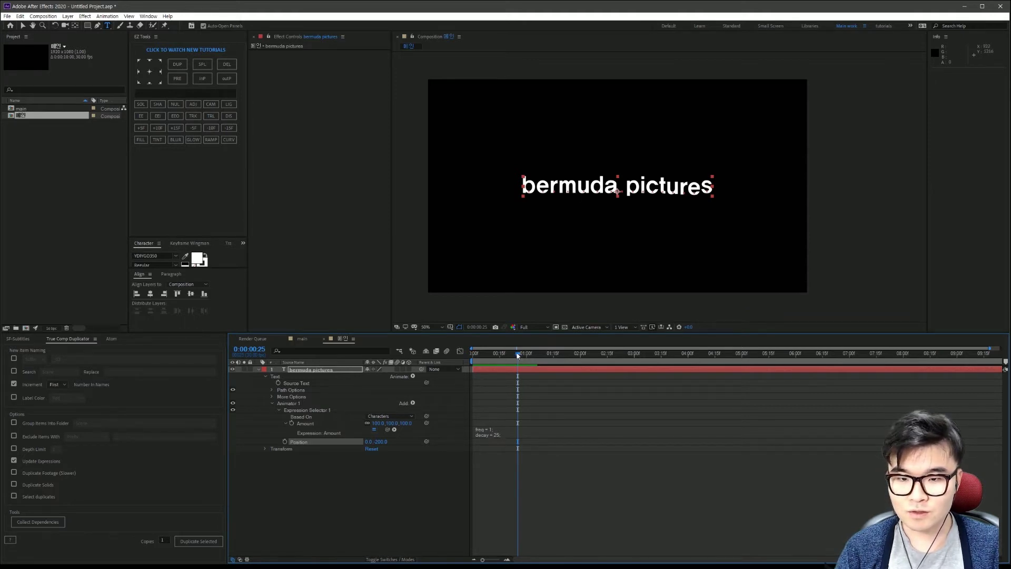
{"action": "left_click_drag", "start_coordinate": [517, 355], "coordinate": [495, 369]}
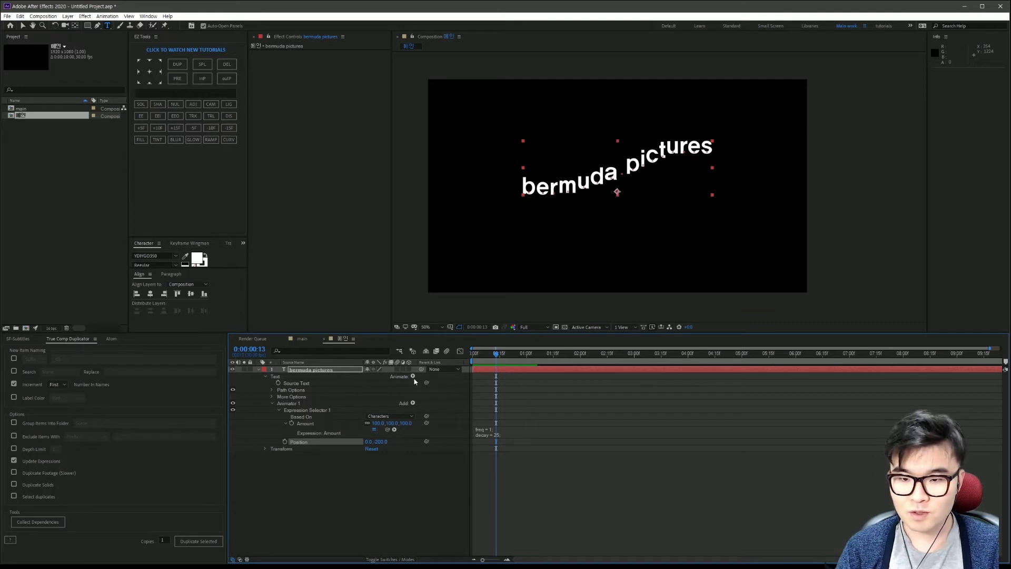
Step: Add a Scale property to Animator 1 set to 0%
{"action": "left_click", "coordinate": [413, 403]}
{"action": "mouse_move", "coordinate": [425, 406]}
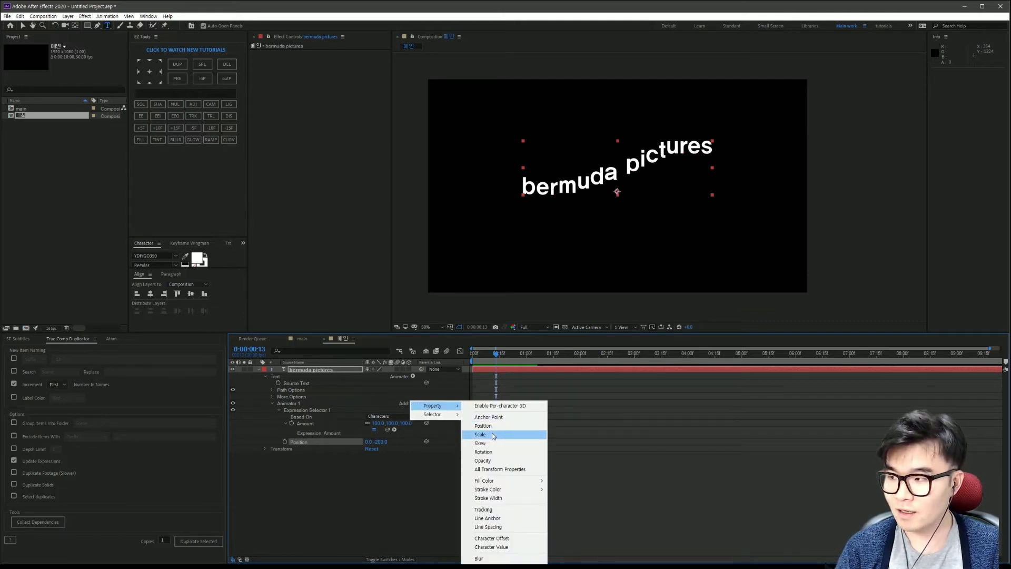
{"action": "left_click", "coordinate": [492, 433]}
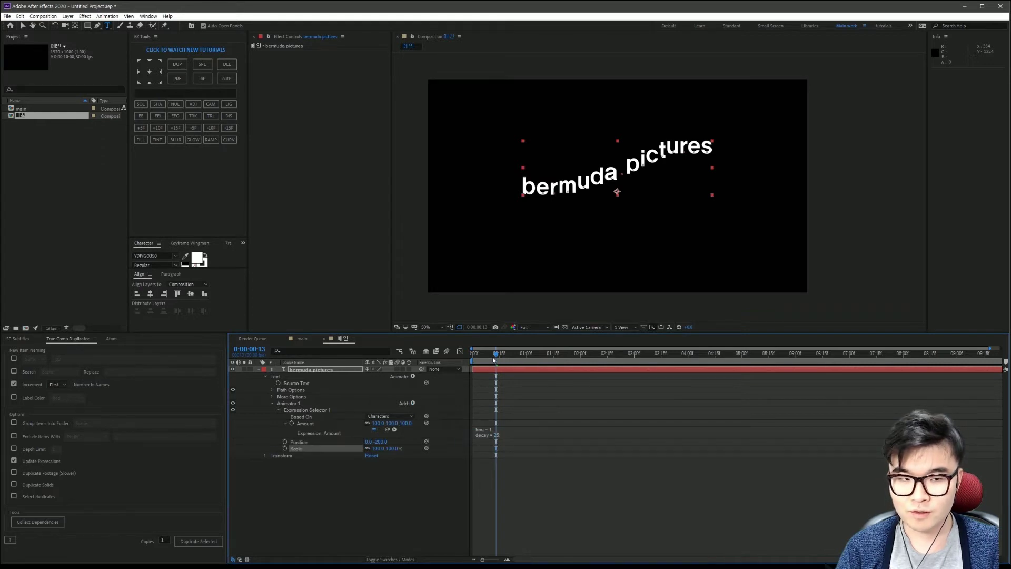
{"action": "left_click", "coordinate": [377, 449]}
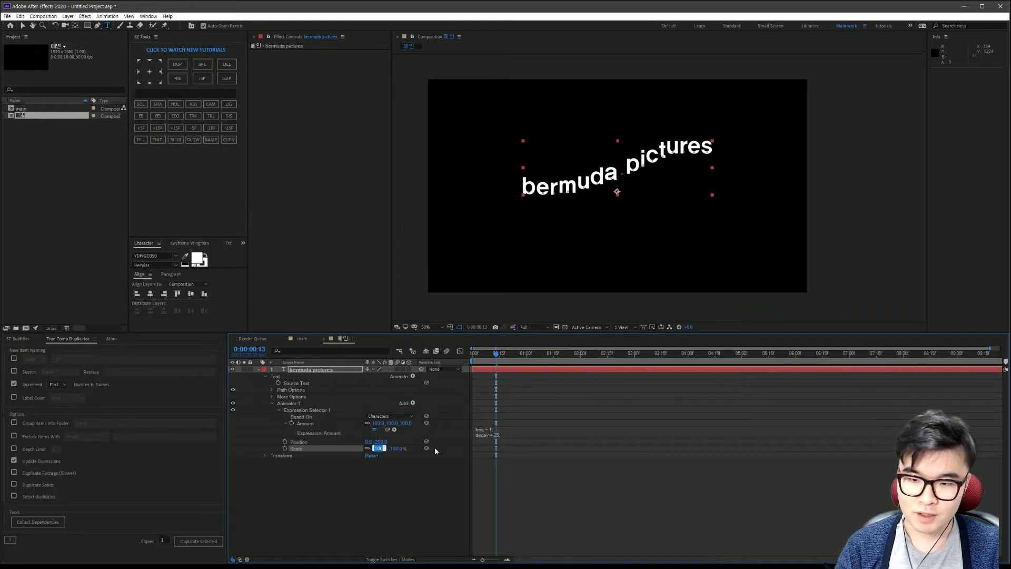
{"action": "type", "text": "0"}
{"action": "key", "text": "Return"}
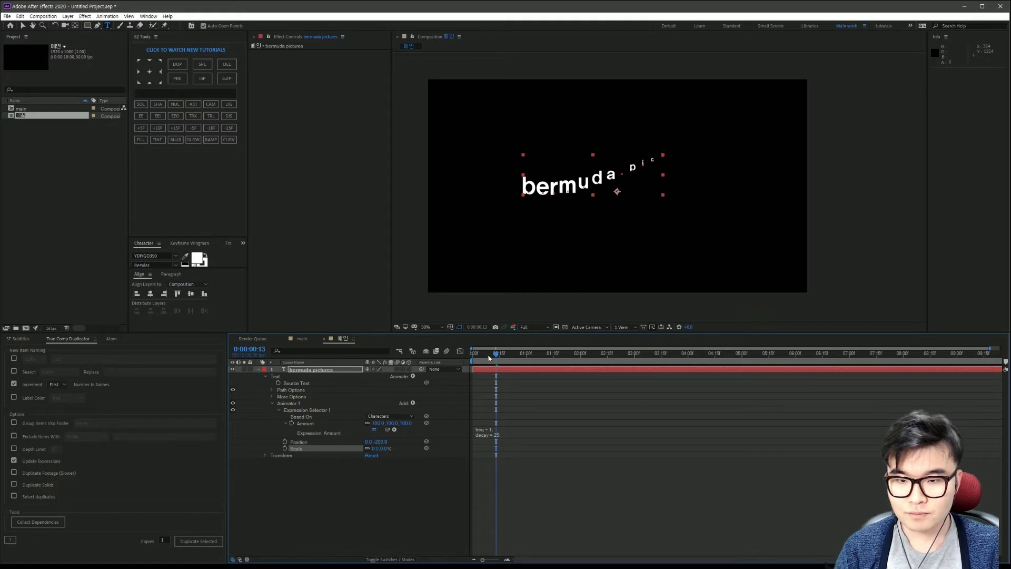
{"action": "key", "text": "space"}
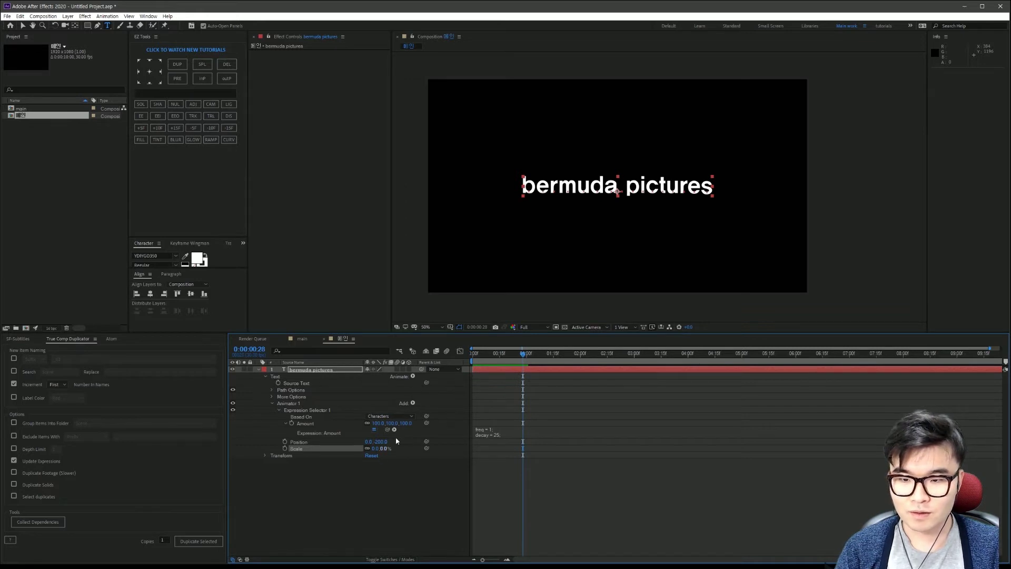
Step: Scrub through the animation to check the letters growing into place
{"action": "left_click", "coordinate": [514, 363]}
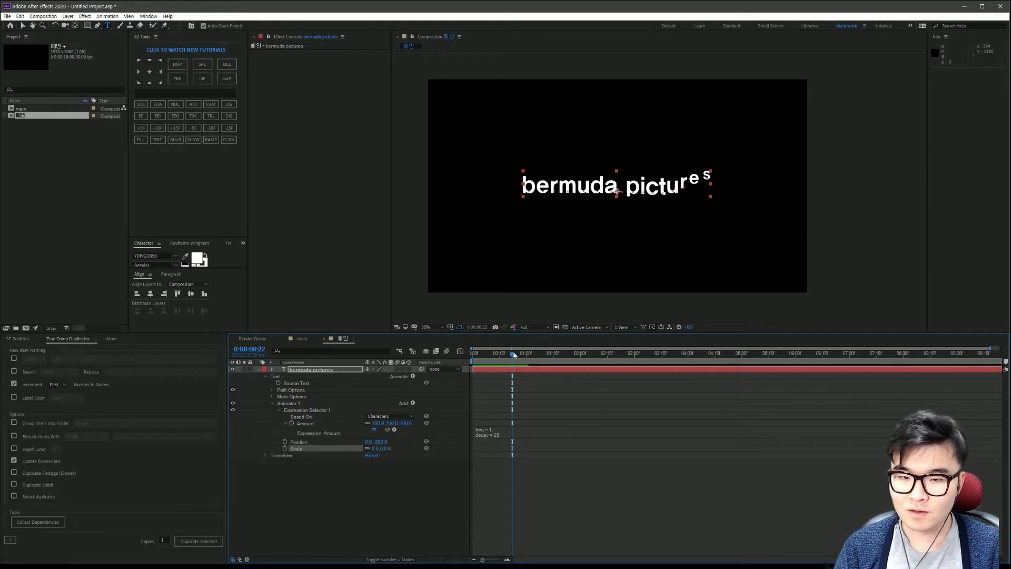
{"action": "left_click_drag", "start_coordinate": [514, 354], "coordinate": [535, 378]}
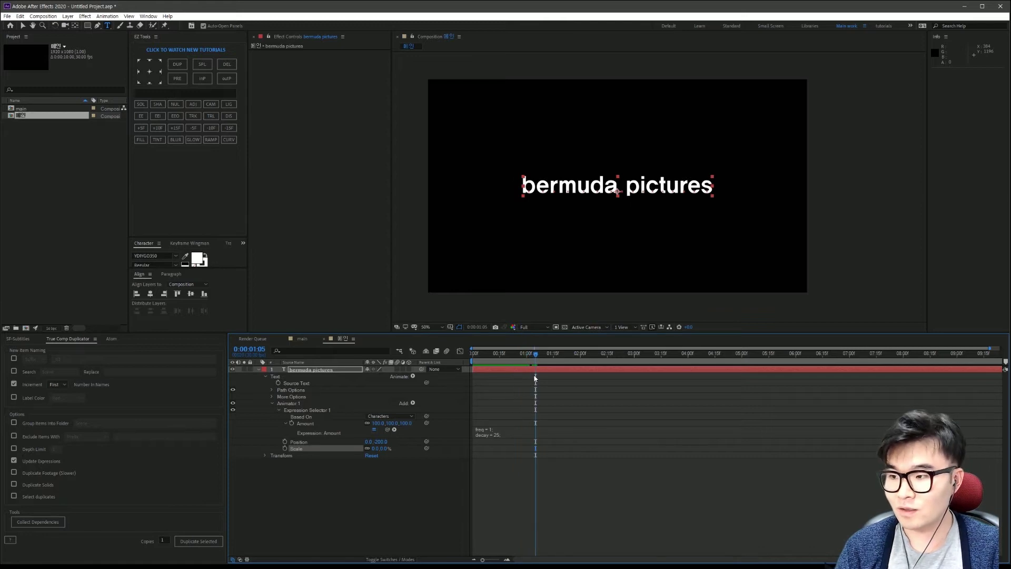
{"action": "left_click_drag", "start_coordinate": [535, 378], "coordinate": [495, 373]}
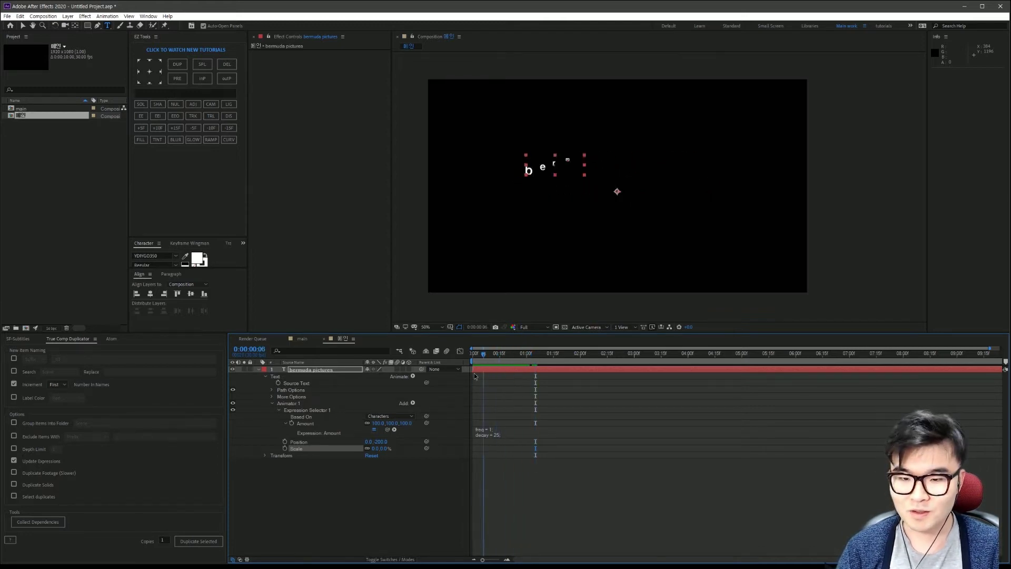
{"action": "left_click_drag", "start_coordinate": [496, 373], "coordinate": [539, 375]}
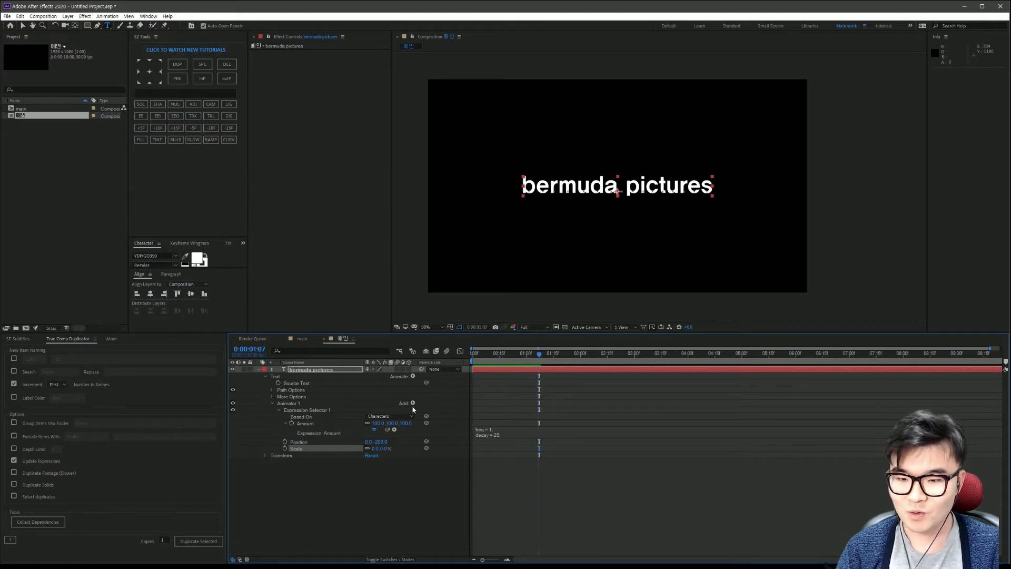
{"action": "mouse_move", "coordinate": [538, 359]}
{"action": "left_mouse_down"}
{"action": "mouse_move", "coordinate": [495, 377]}
{"action": "mouse_move", "coordinate": [485, 357]}
{"action": "left_mouse_up"}
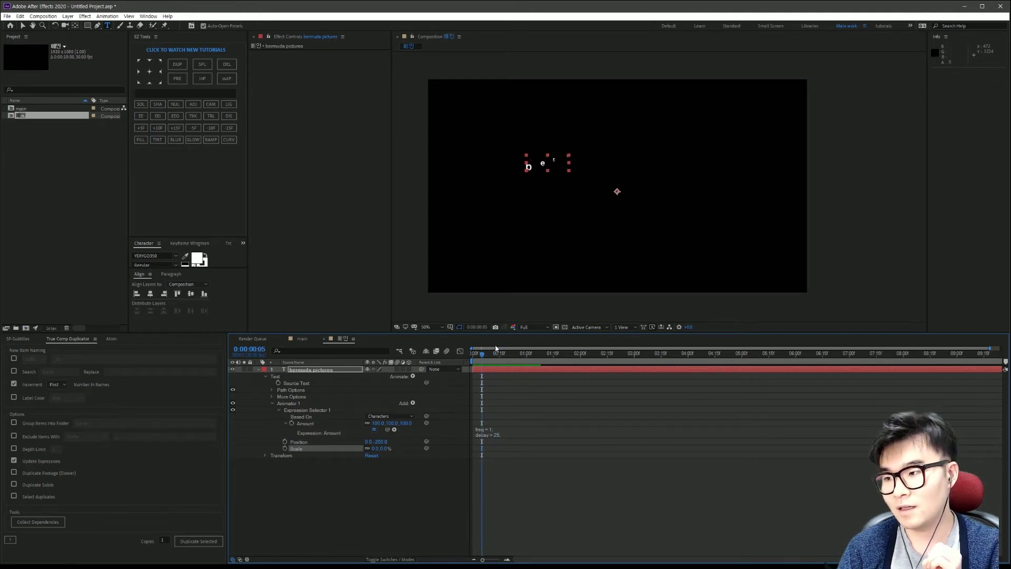
Step: Add Opacity at 0% to Animator 1 and check the fade-in around frame 20
{"action": "left_click", "coordinate": [412, 403]}
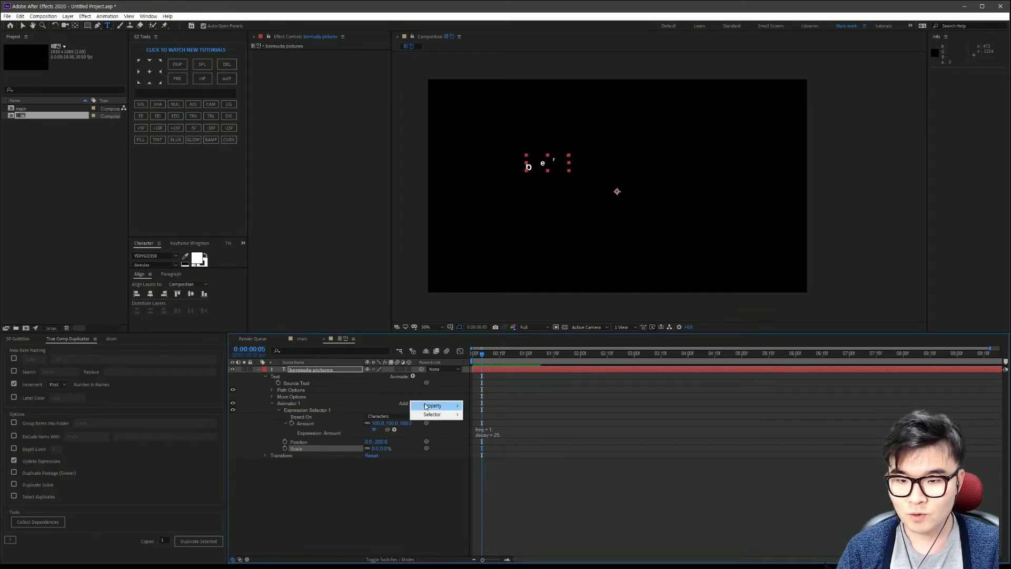
{"action": "mouse_move", "coordinate": [425, 406]}
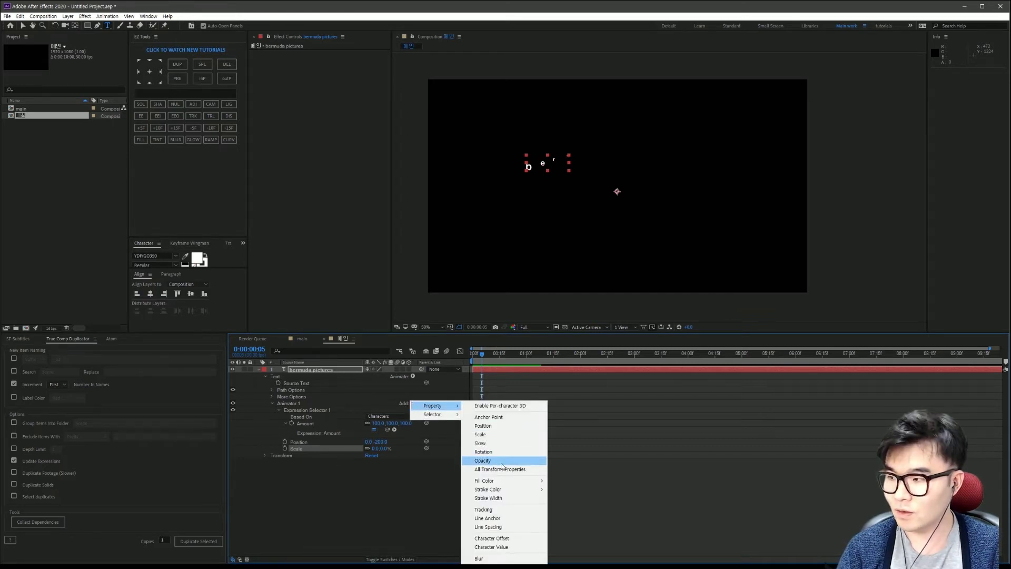
{"action": "left_click", "coordinate": [482, 461]}
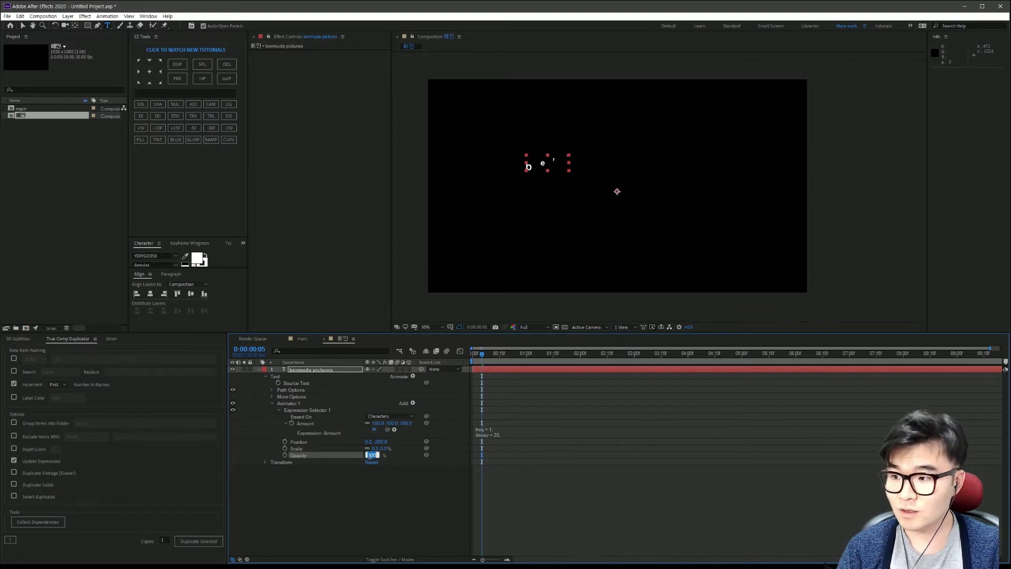
{"action": "type", "text": "0"}
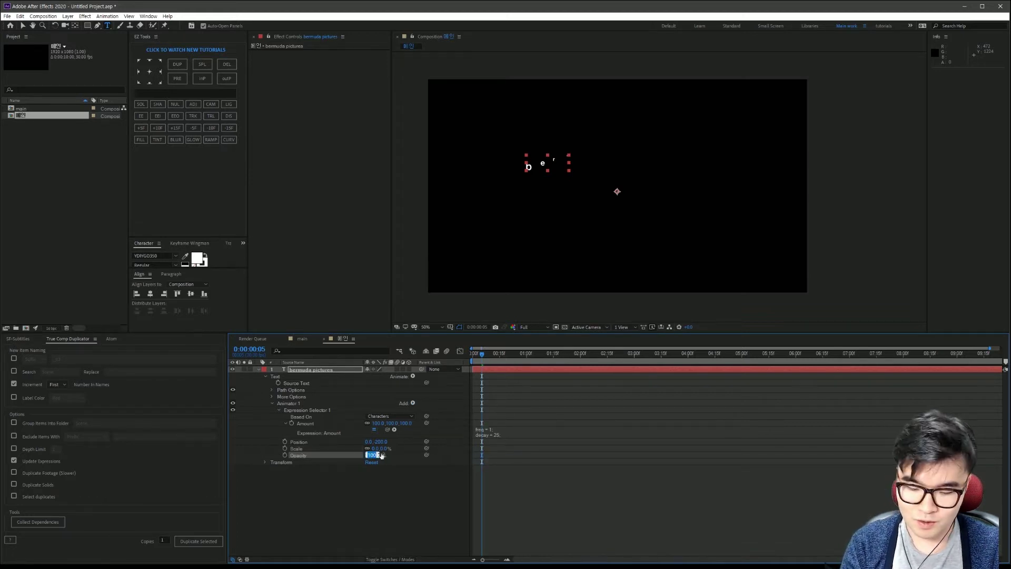
{"action": "key", "text": "Return"}
{"action": "left_click", "coordinate": [473, 354]}
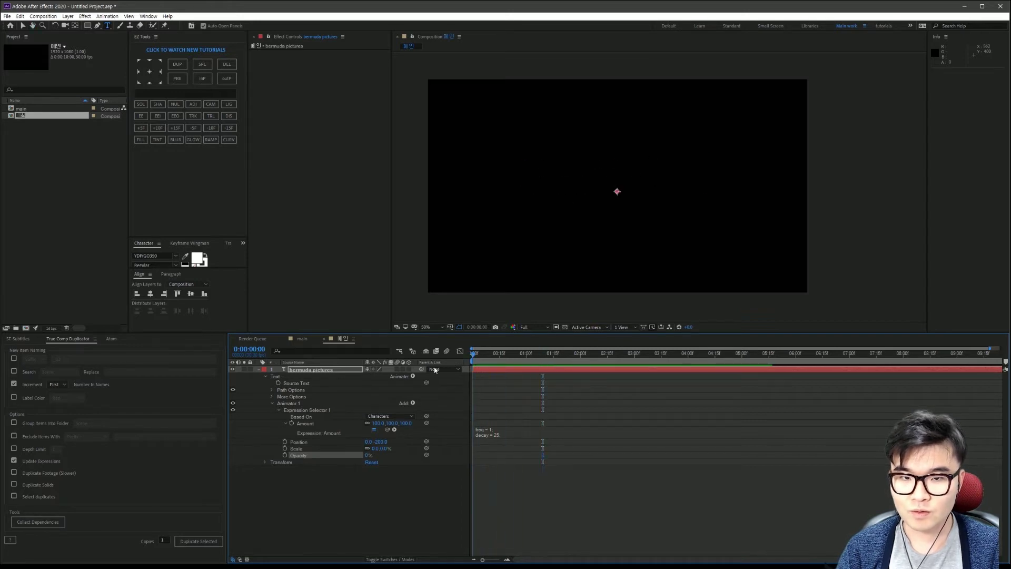
{"action": "key", "text": "space"}
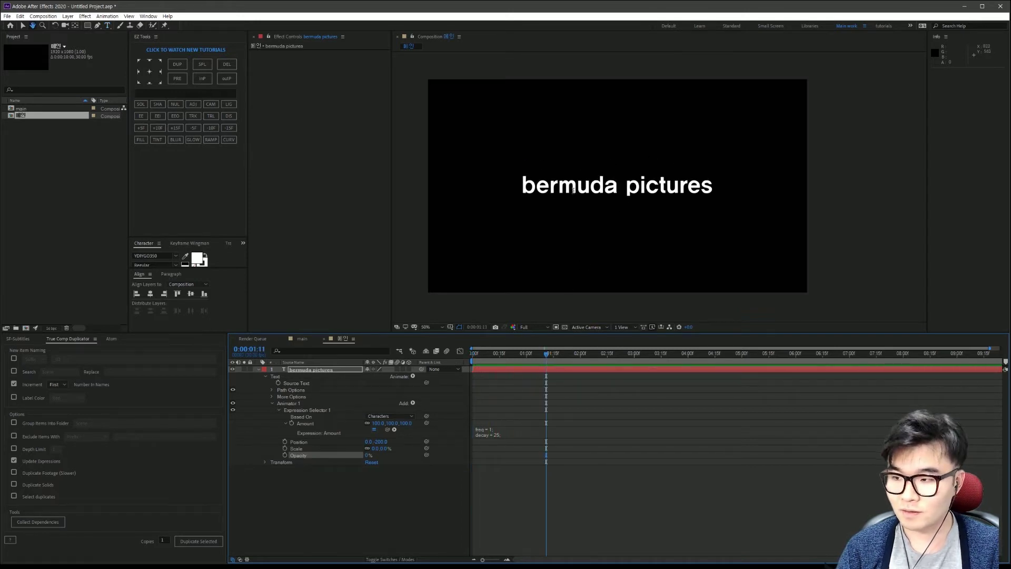
{"action": "mouse_move", "coordinate": [546, 363]}
{"action": "left_mouse_down"}
{"action": "mouse_move", "coordinate": [509, 374]}
{"action": "mouse_move", "coordinate": [521, 376]}
{"action": "left_mouse_up"}
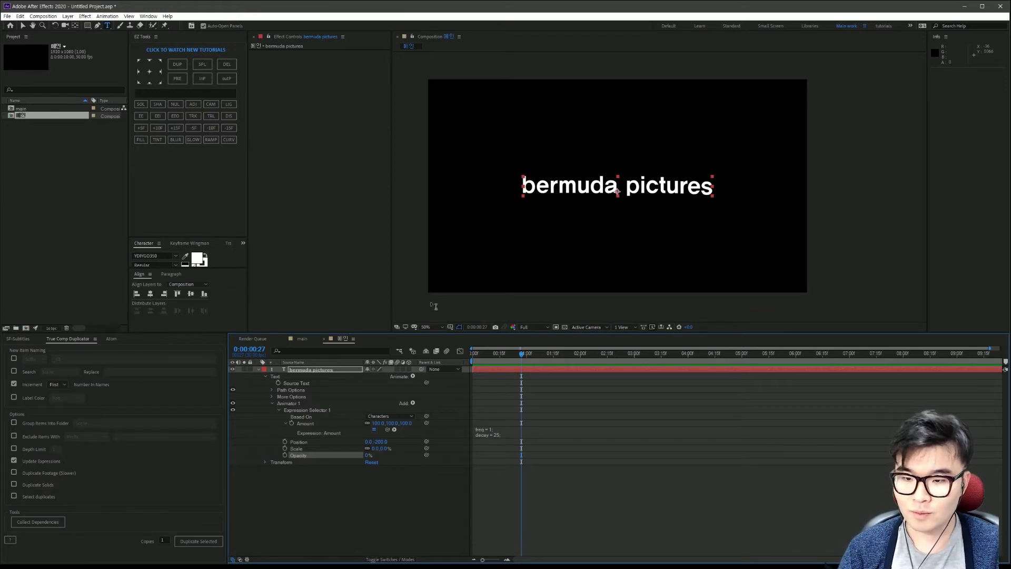
Step: Add a 45° Rotation to Animator 1 and scrub to check the twisting letters
{"action": "left_click", "coordinate": [413, 404]}
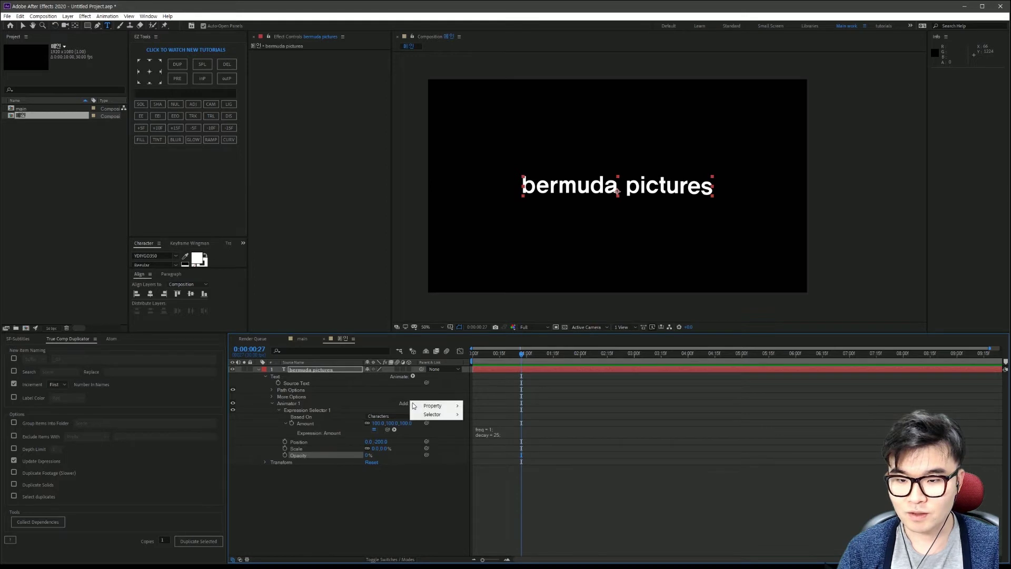
{"action": "mouse_move", "coordinate": [428, 406]}
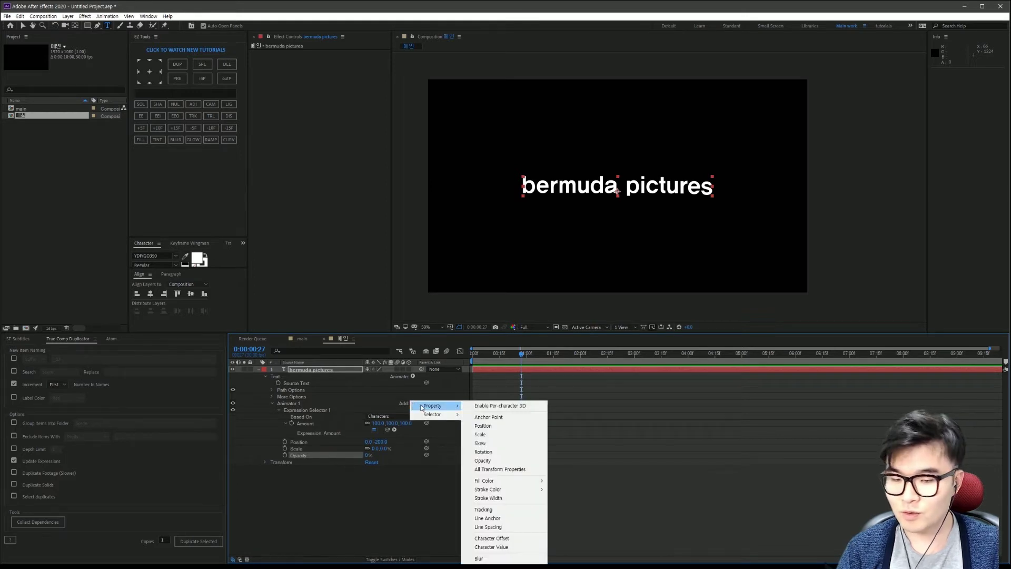
{"action": "left_click", "coordinate": [489, 454]}
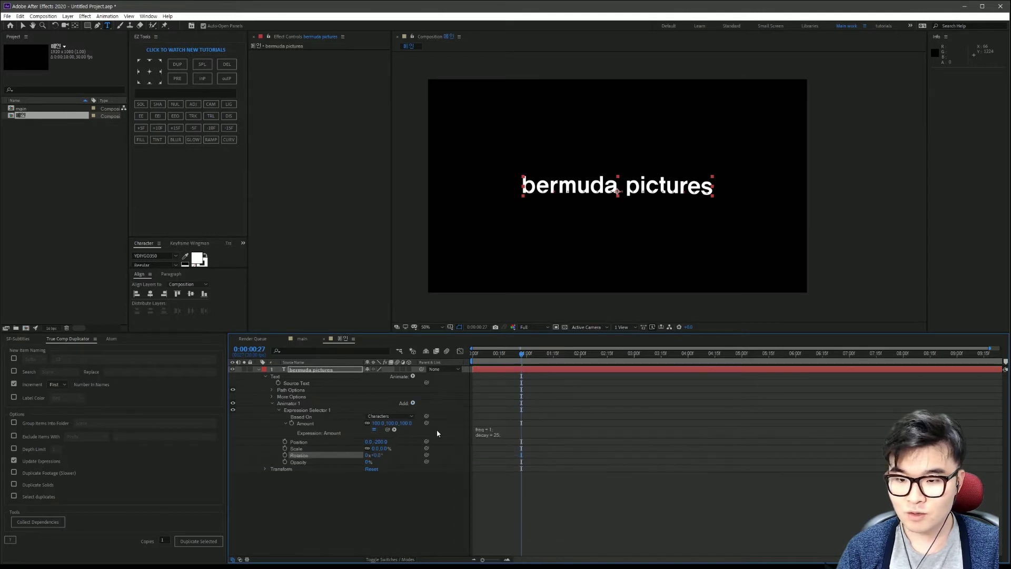
{"action": "left_click", "coordinate": [375, 455]}
{"action": "type", "text": "45"}
{"action": "key", "text": "Return"}
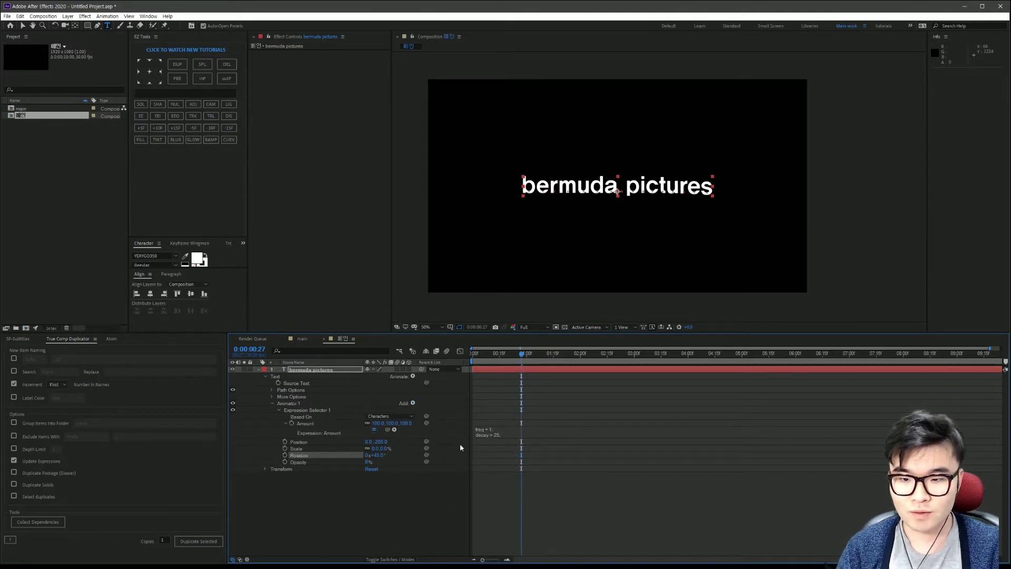
{"action": "mouse_move", "coordinate": [526, 364]}
{"action": "left_mouse_down"}
{"action": "mouse_move", "coordinate": [487, 362]}
{"action": "mouse_move", "coordinate": [521, 388]}
{"action": "left_mouse_up"}
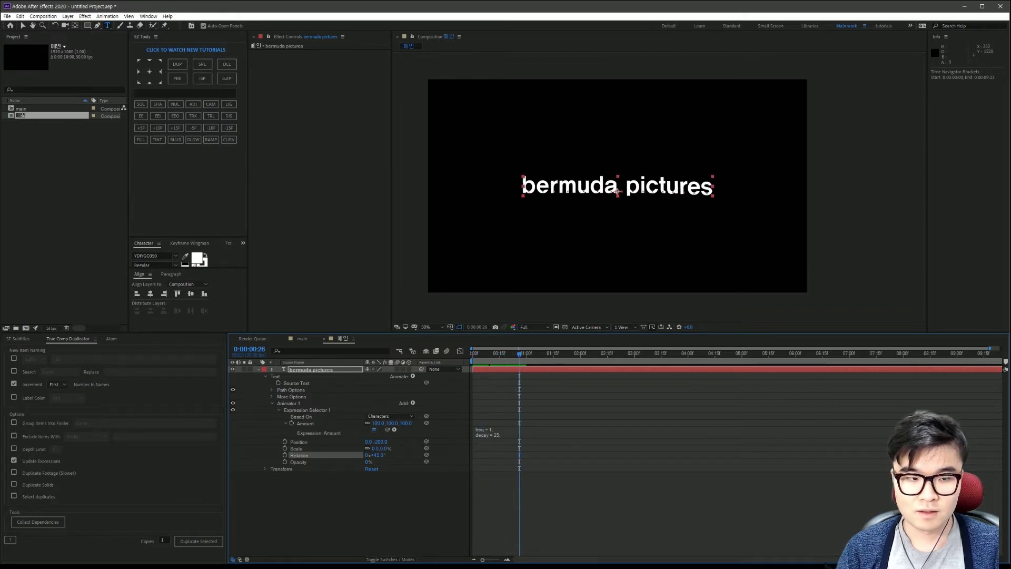
{"action": "left_click_drag", "start_coordinate": [491, 358], "coordinate": [530, 369]}
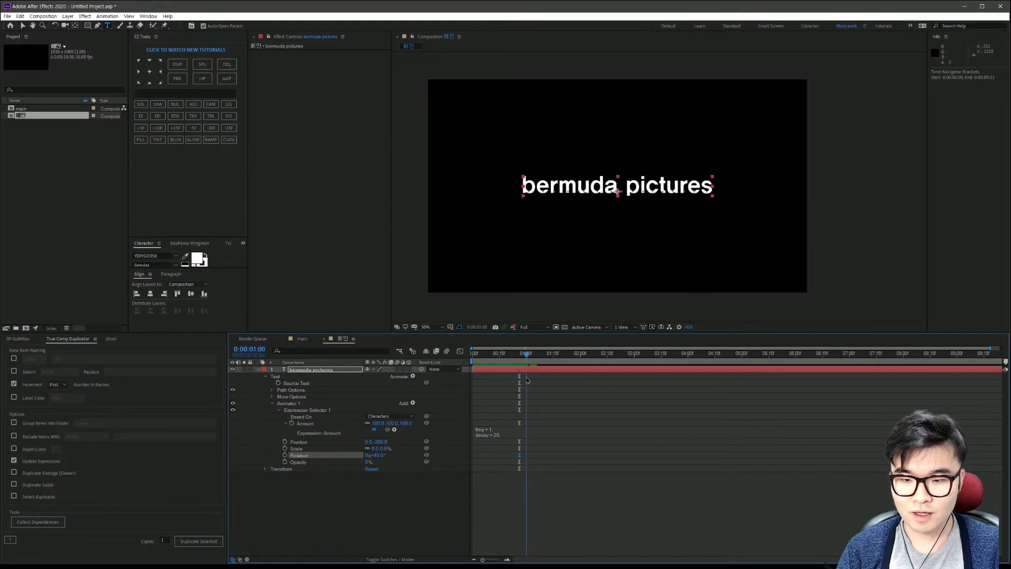
{"action": "left_click", "coordinate": [412, 403]}
Step: Add a Wiggly Selector to Animator 1 and expand its settings
{"action": "mouse_move", "coordinate": [443, 414]}
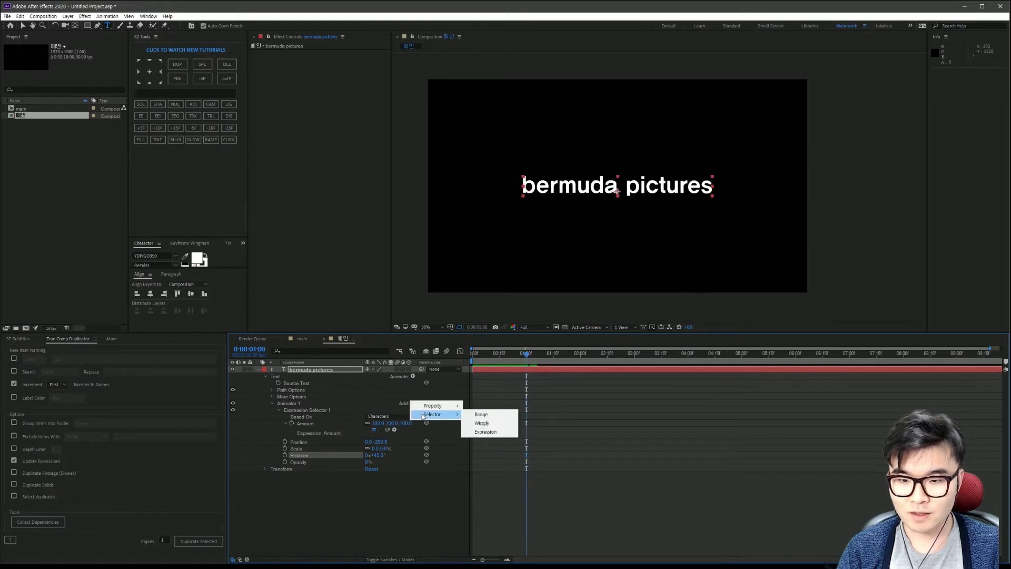
{"action": "left_click", "coordinate": [489, 423]}
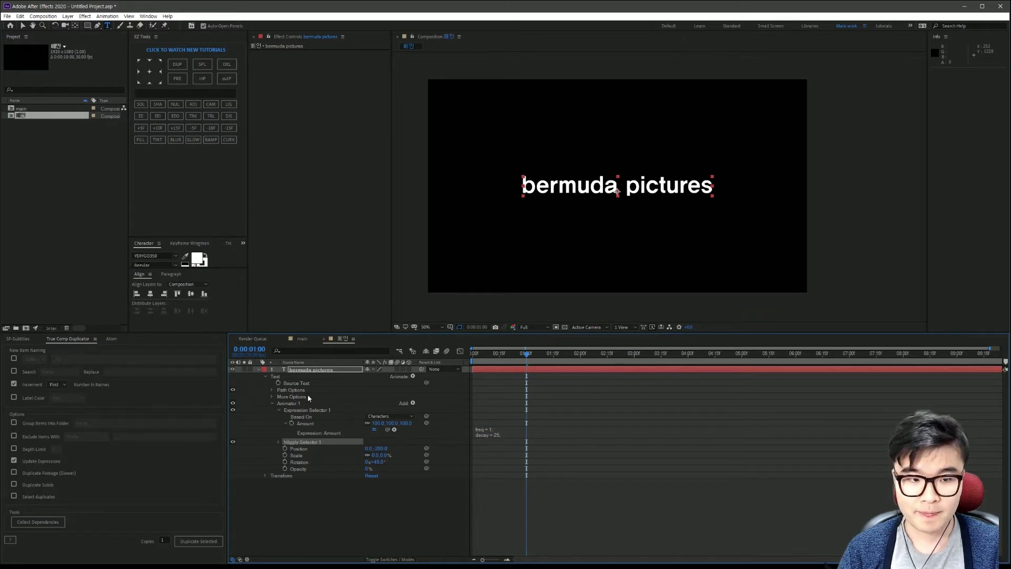
{"action": "left_click", "coordinate": [279, 443]}
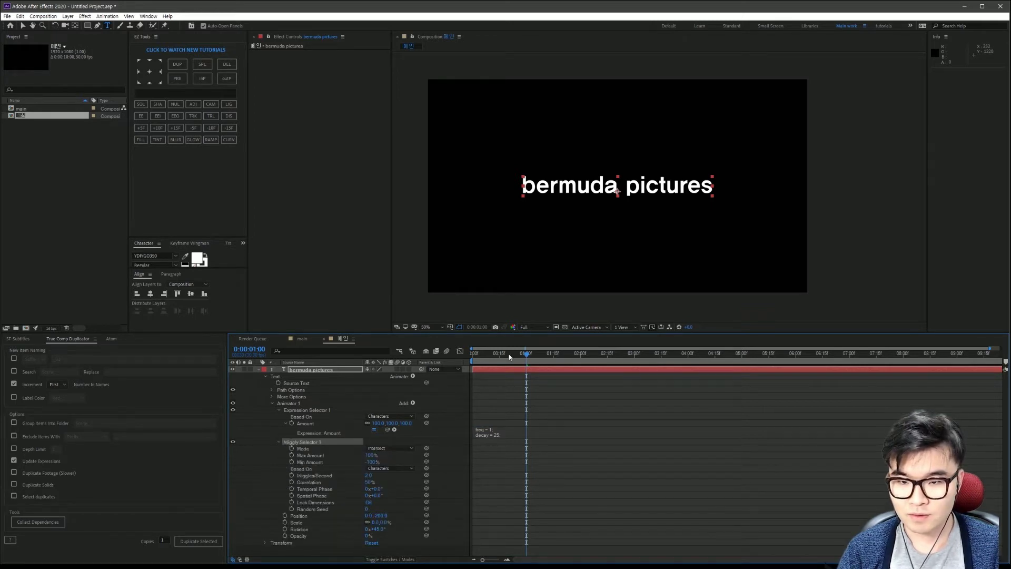
Step: Preview the scrambled letters, then raise the Random Seed above 0 to reshuffle them
{"action": "left_click_drag", "start_coordinate": [509, 356], "coordinate": [472, 354]}
{"action": "key", "text": "space"}
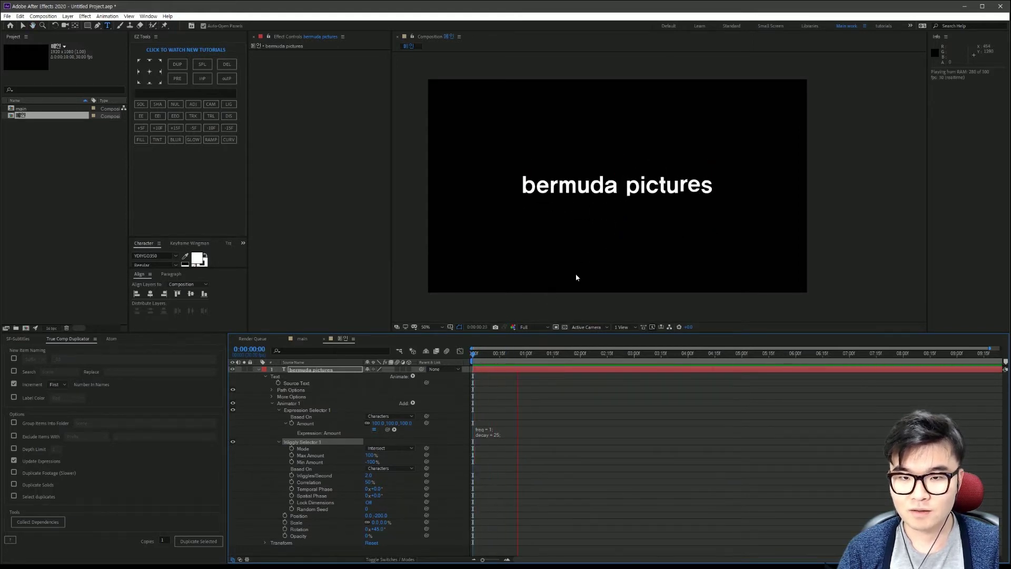
{"action": "left_click", "coordinate": [536, 352]}
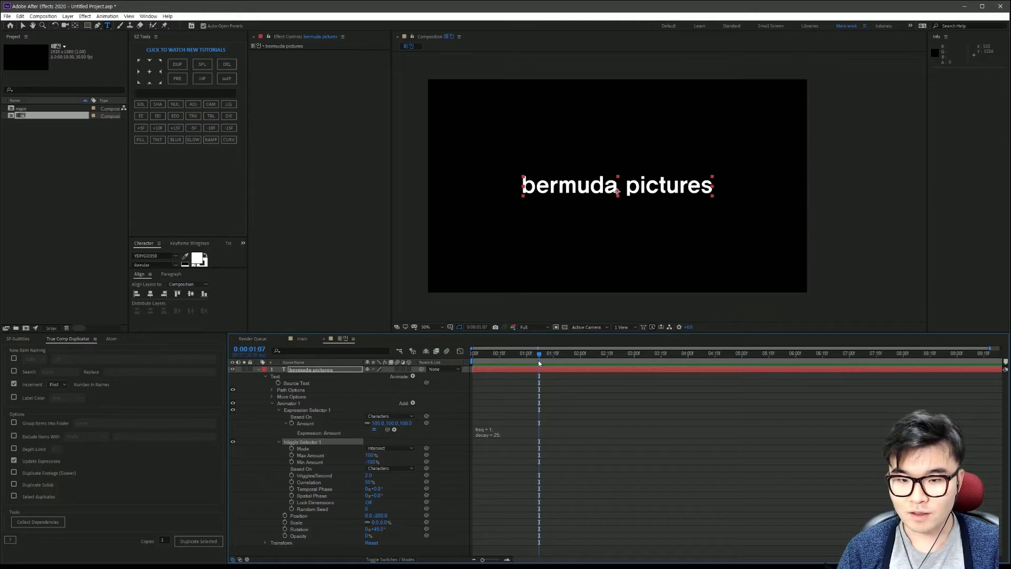
{"action": "left_click_drag", "start_coordinate": [538, 360], "coordinate": [477, 363]}
{"action": "key", "text": "space"}
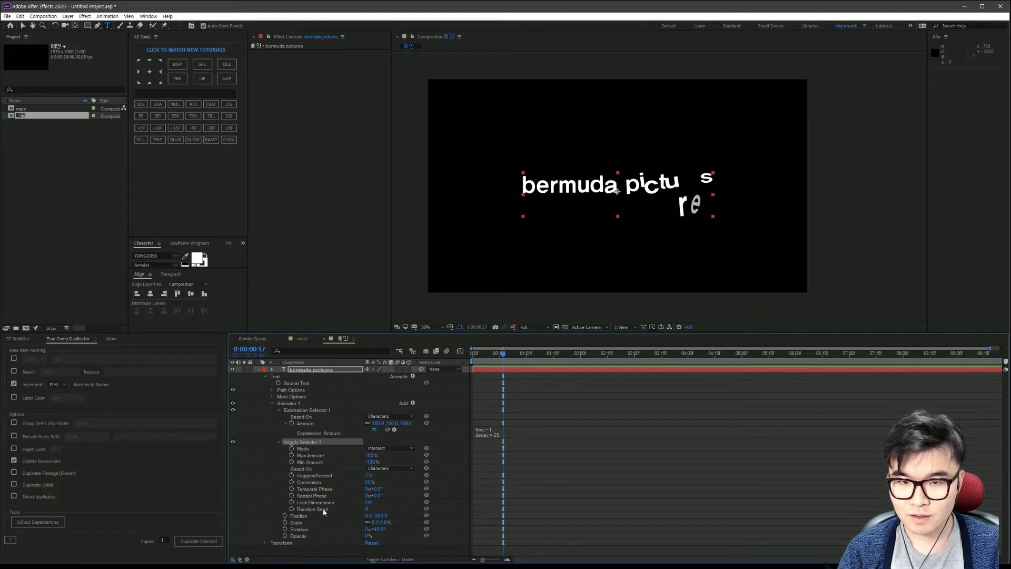
{"action": "left_click_drag", "start_coordinate": [509, 357], "coordinate": [492, 356]}
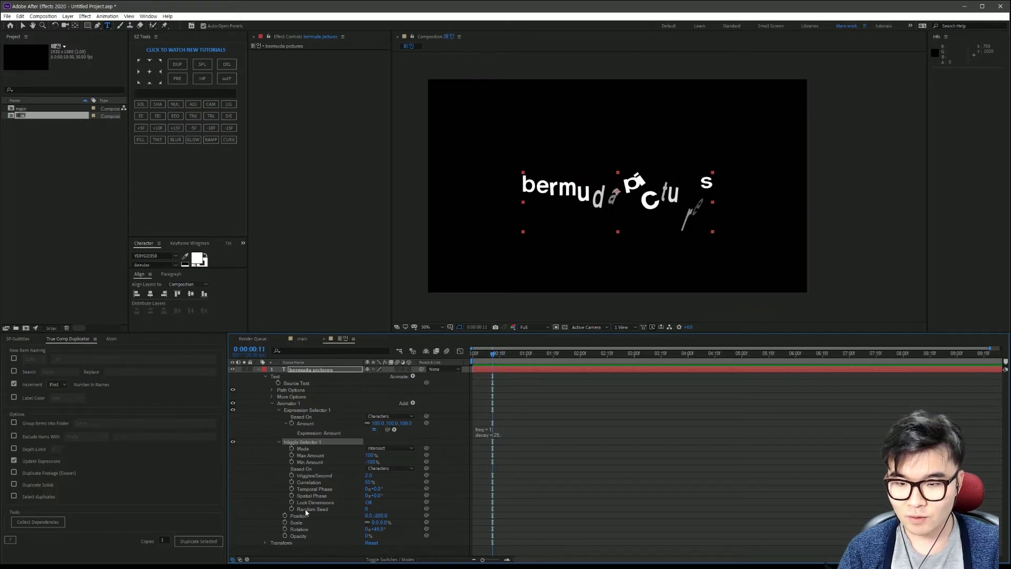
{"action": "mouse_move", "coordinate": [472, 358]}
{"action": "left_mouse_down"}
{"action": "mouse_move", "coordinate": [504, 367]}
{"action": "mouse_move", "coordinate": [485, 385]}
{"action": "left_mouse_up"}
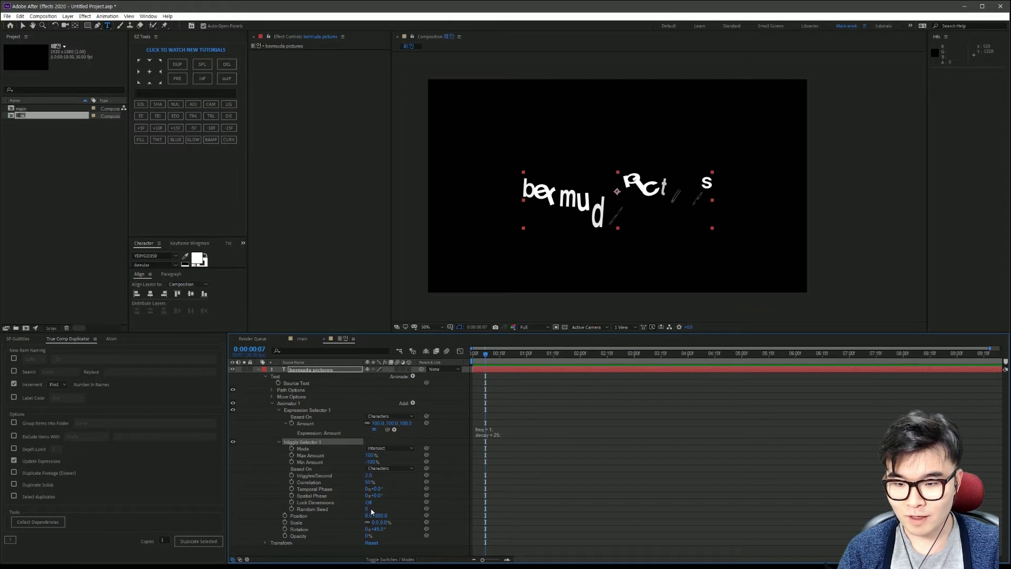
{"action": "left_click_drag", "start_coordinate": [367, 510], "coordinate": [388, 507]}
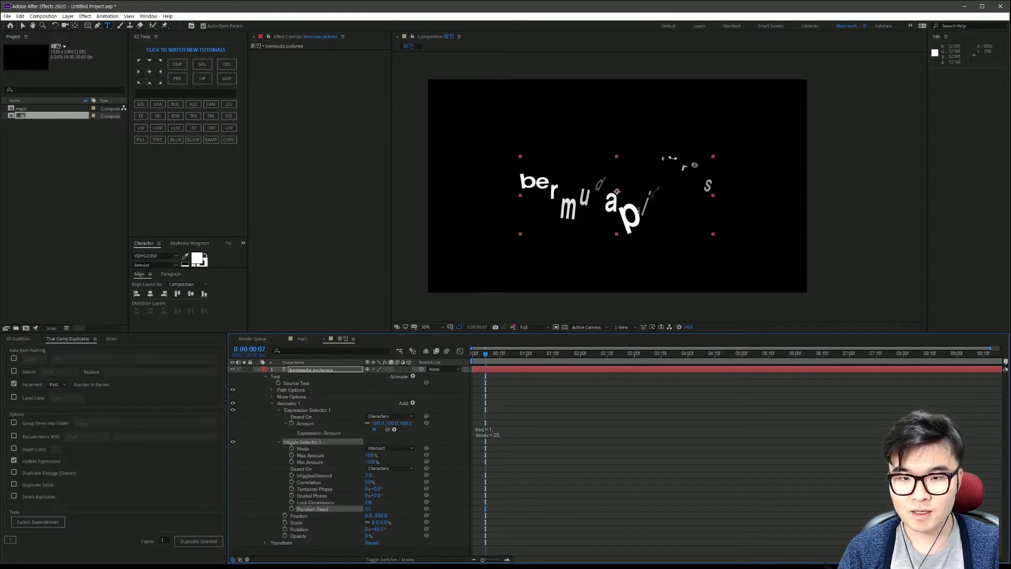
{"action": "key", "text": "space"}
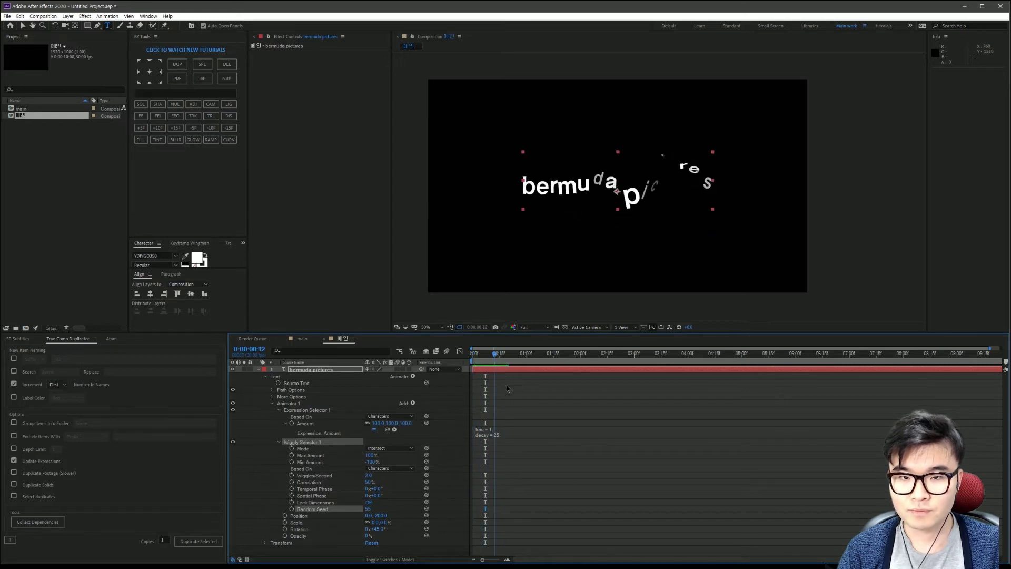
{"action": "key", "text": "space"}
{"action": "key", "text": "space"}
{"action": "key", "text": "space"}
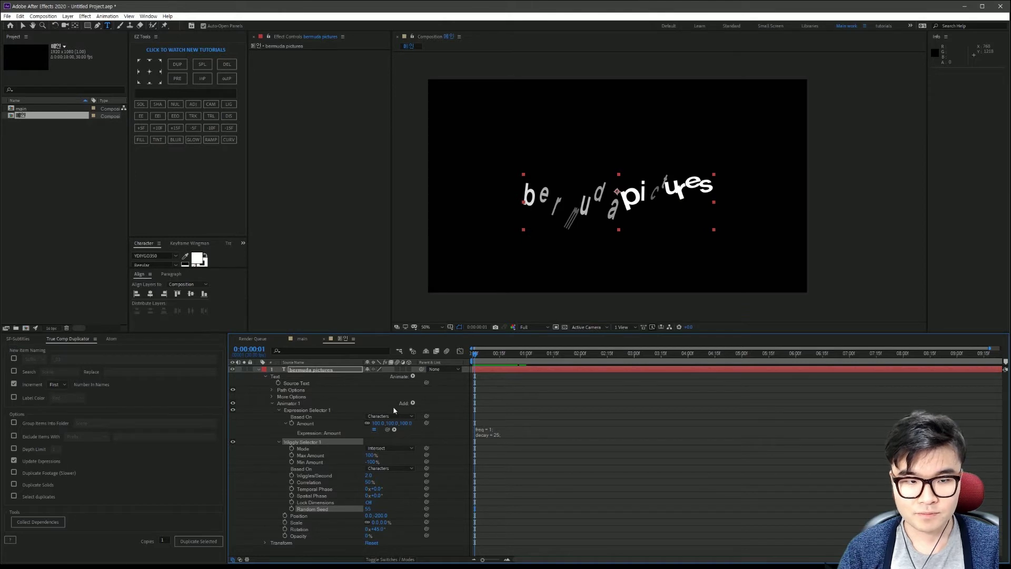
{"action": "left_click_drag", "start_coordinate": [489, 358], "coordinate": [472, 385]}
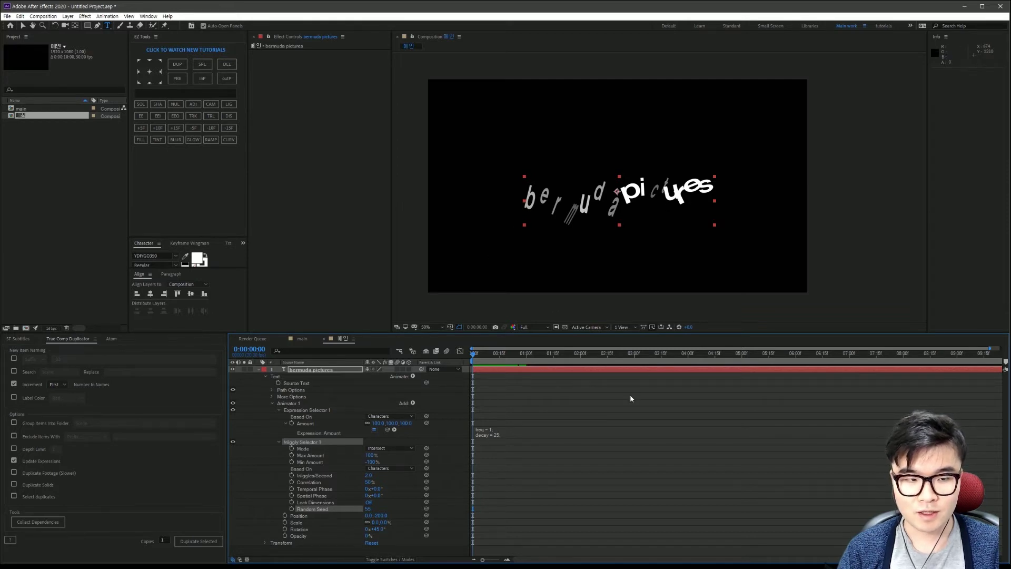
Step: Collapse the Wiggly Selector and add an expanded Range Selector to Animator 1
{"action": "left_click", "coordinate": [278, 442]}
{"action": "left_click", "coordinate": [413, 402]}
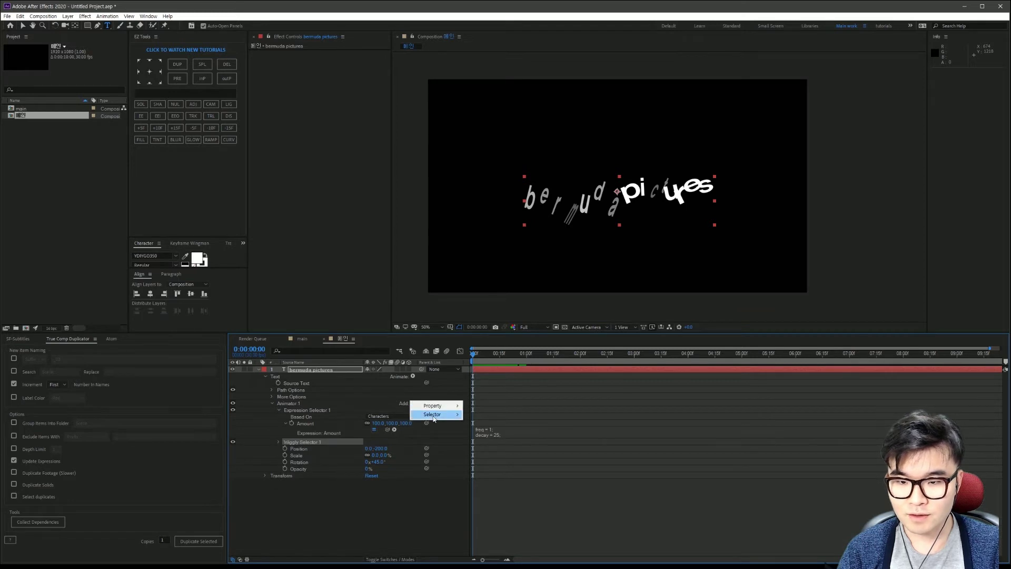
{"action": "mouse_move", "coordinate": [448, 414]}
{"action": "left_click", "coordinate": [482, 414]}
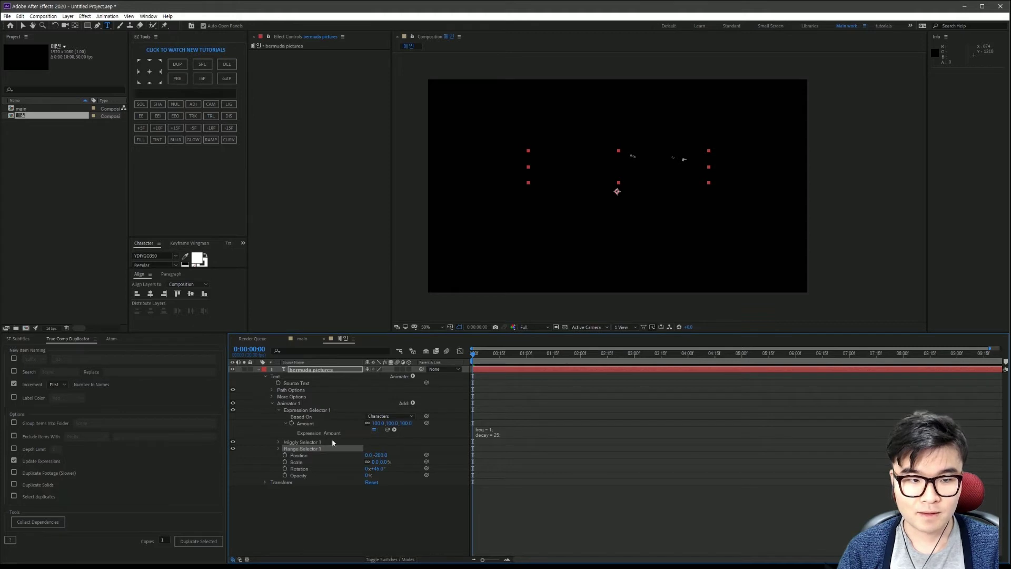
{"action": "left_click", "coordinate": [279, 449]}
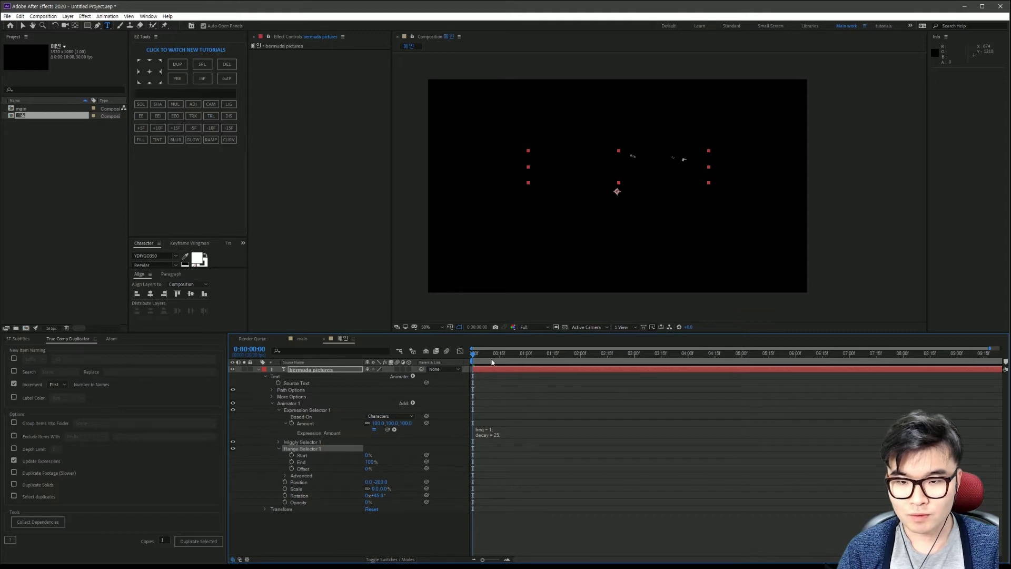
Step: Preview the animation and try out different Range Selector Offset values
{"action": "key", "text": "space"}
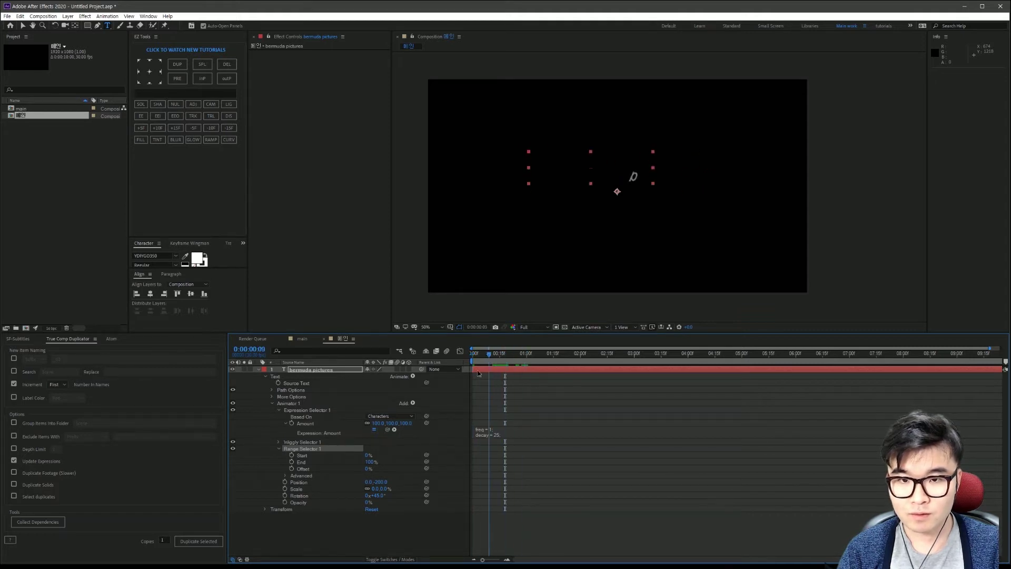
{"action": "key", "text": "space"}
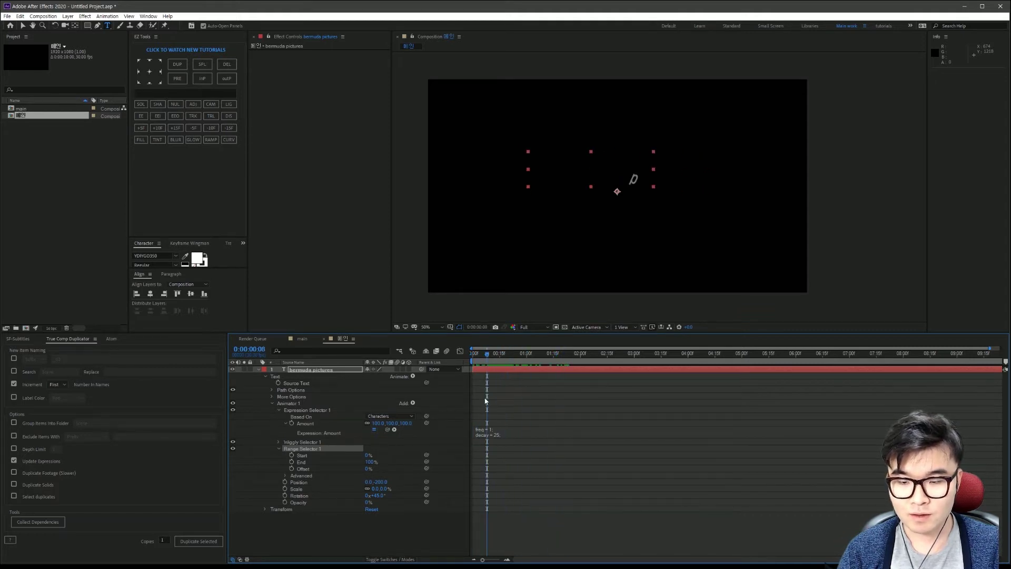
{"action": "left_click_drag", "start_coordinate": [369, 470], "coordinate": [418, 472]}
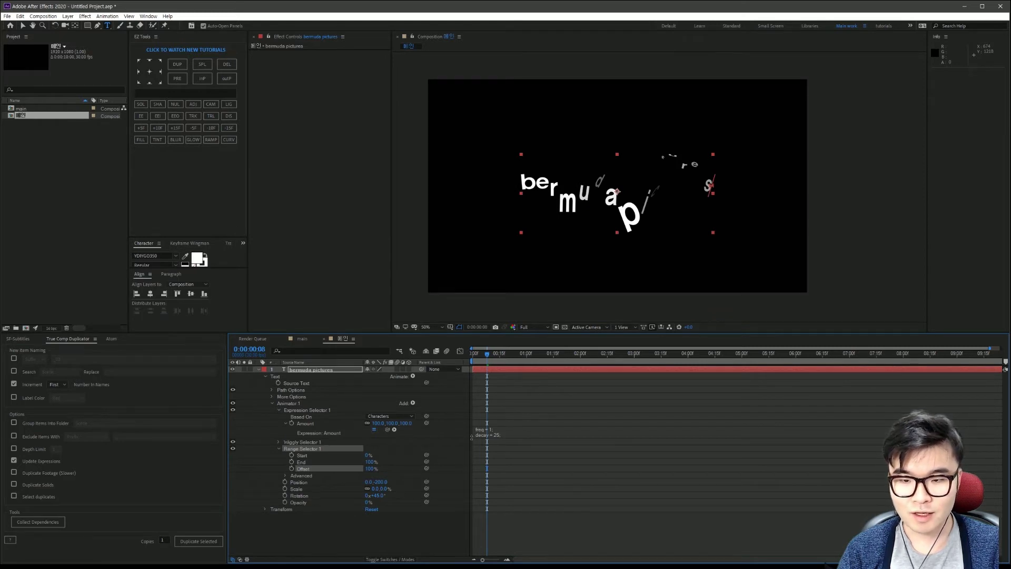
{"action": "key", "text": "Page_Down"}
{"action": "key", "text": "Page_Down"}
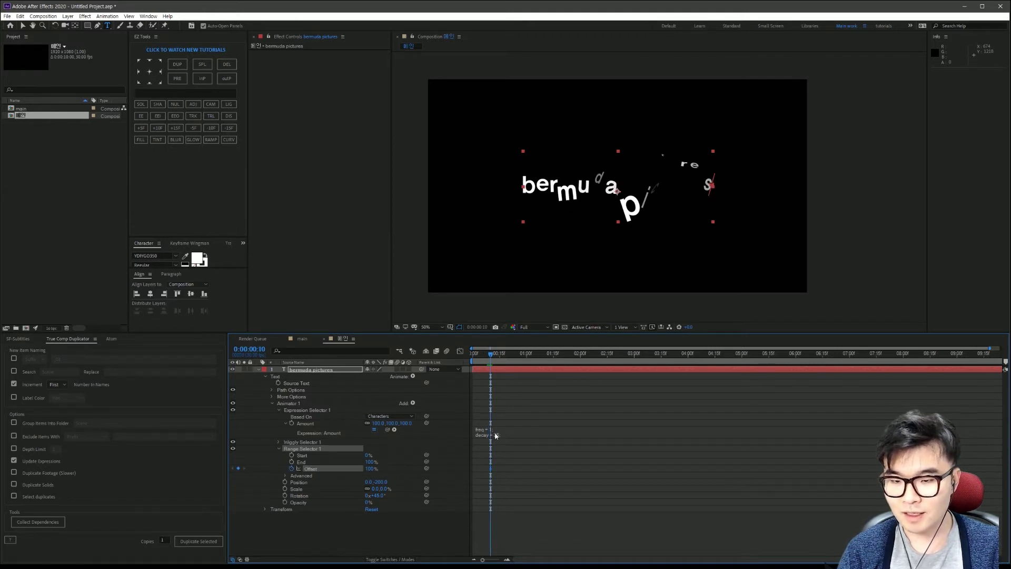
Step: Keyframe the Offset at 0% on the first frame and preview the letters animating in
{"action": "left_click_drag", "start_coordinate": [494, 361], "coordinate": [467, 362]}
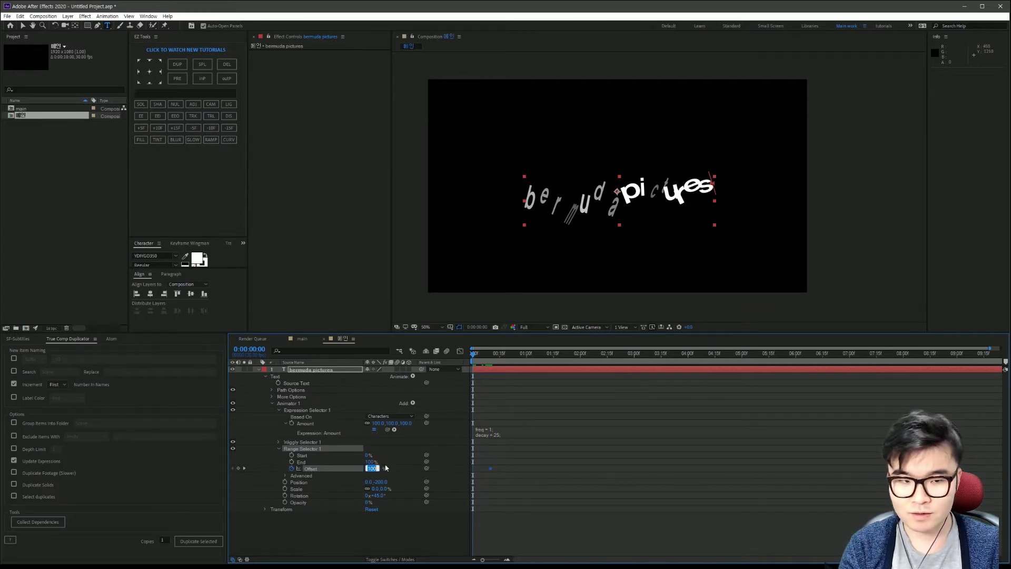
{"action": "type", "text": "0"}
{"action": "key", "text": "Return"}
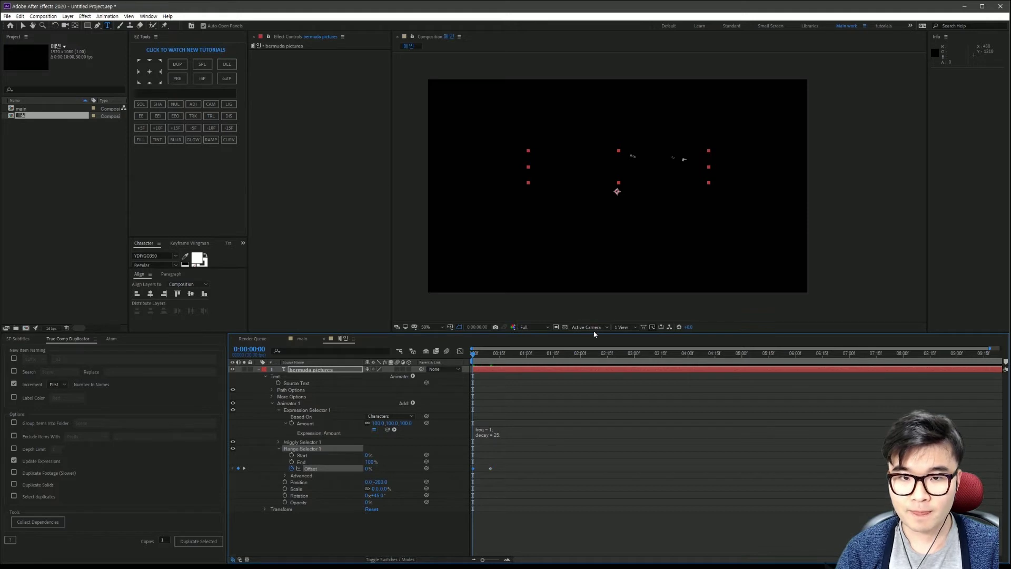
{"action": "key", "text": "space"}
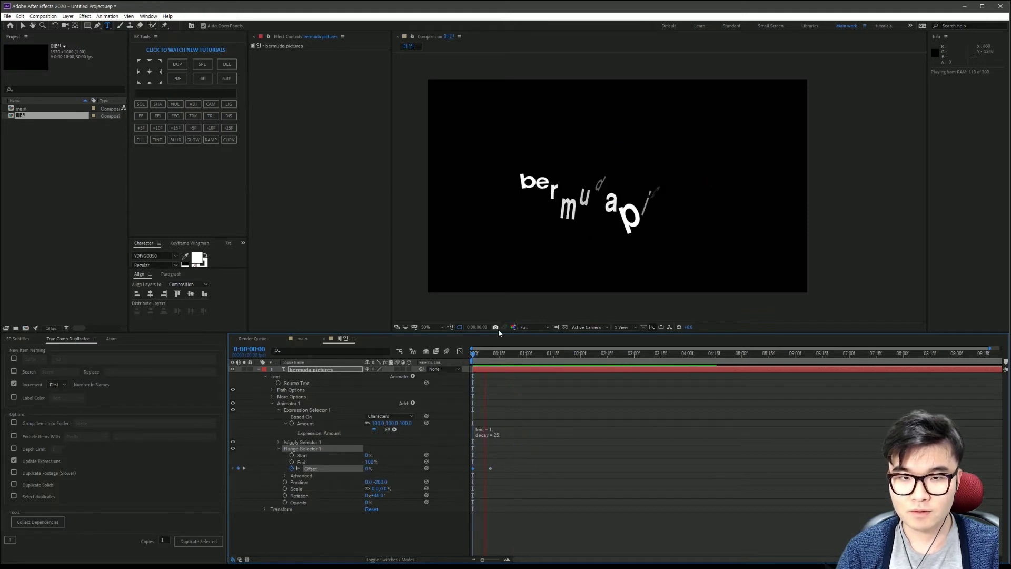
{"action": "key", "text": "space"}
{"action": "mouse_move", "coordinate": [473, 374]}
{"action": "left_mouse_down"}
{"action": "mouse_move", "coordinate": [482, 374]}
{"action": "mouse_move", "coordinate": [473, 374]}
{"action": "left_mouse_up"}
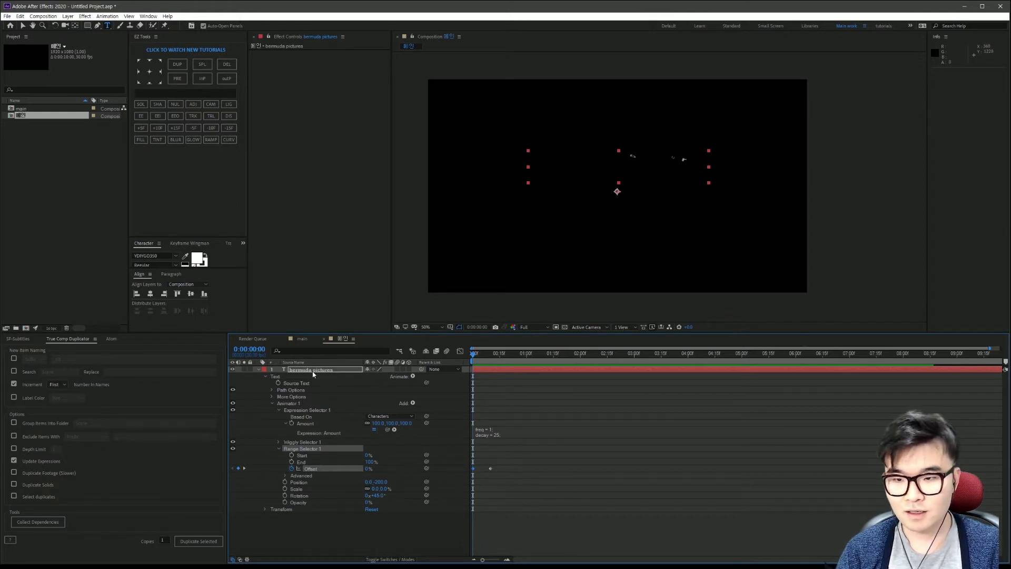
{"action": "left_click", "coordinate": [291, 370]}
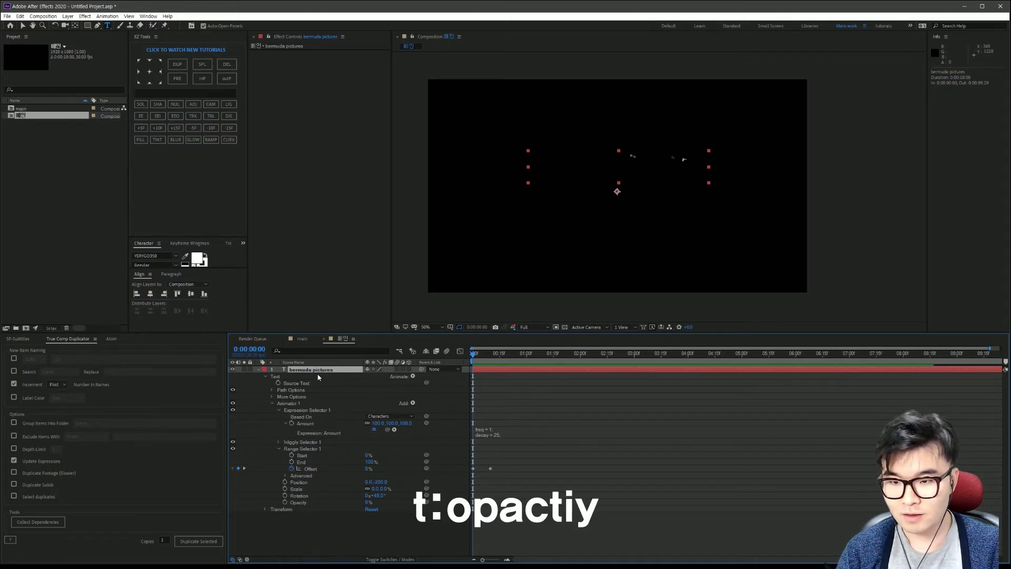
{"action": "key", "text": "t"}
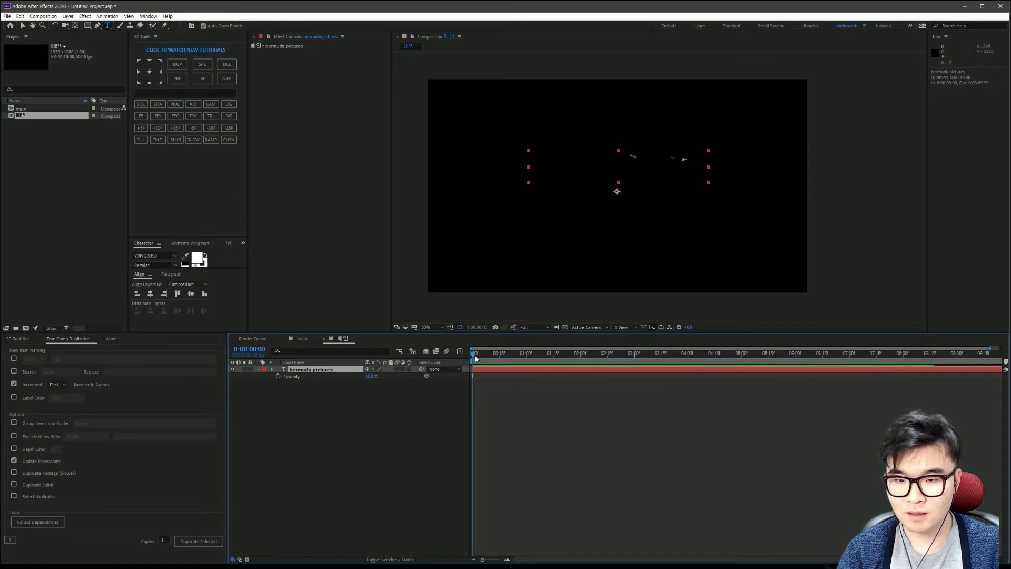
{"action": "key", "text": "Page_Down"}
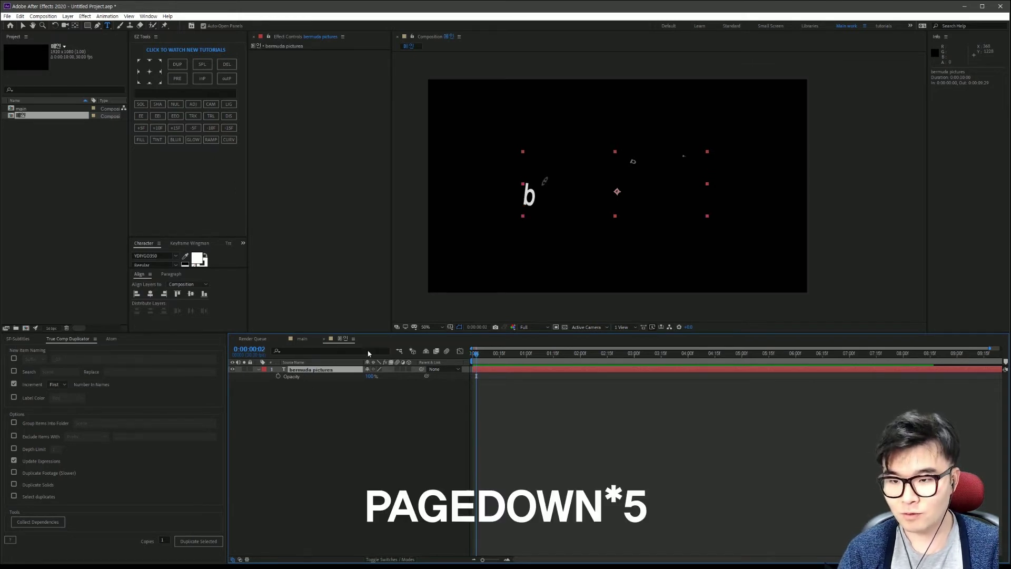
{"action": "key", "text": "Page_Down"}
{"action": "key", "text": "Page_Down"}
{"action": "key", "text": "Page_Down"}
{"action": "key", "text": "Page_Down"}
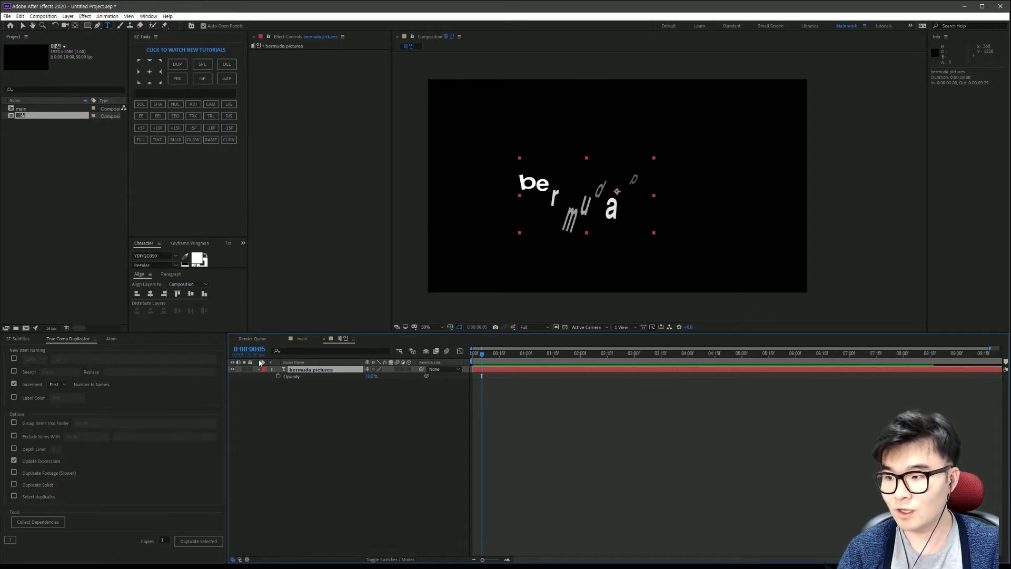
{"action": "left_click", "coordinate": [278, 376]}
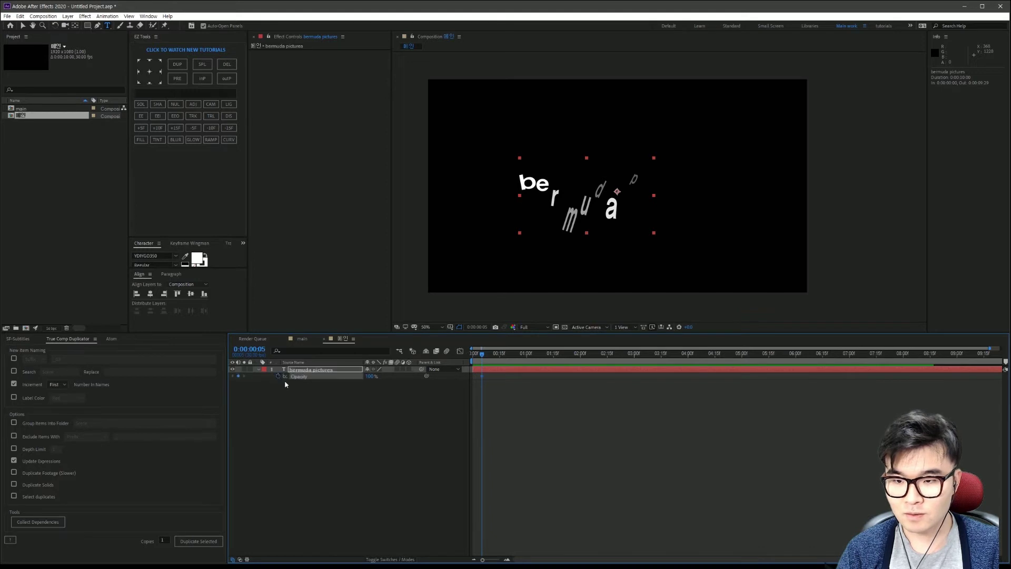
{"action": "left_click_drag", "start_coordinate": [474, 364], "coordinate": [472, 364]}
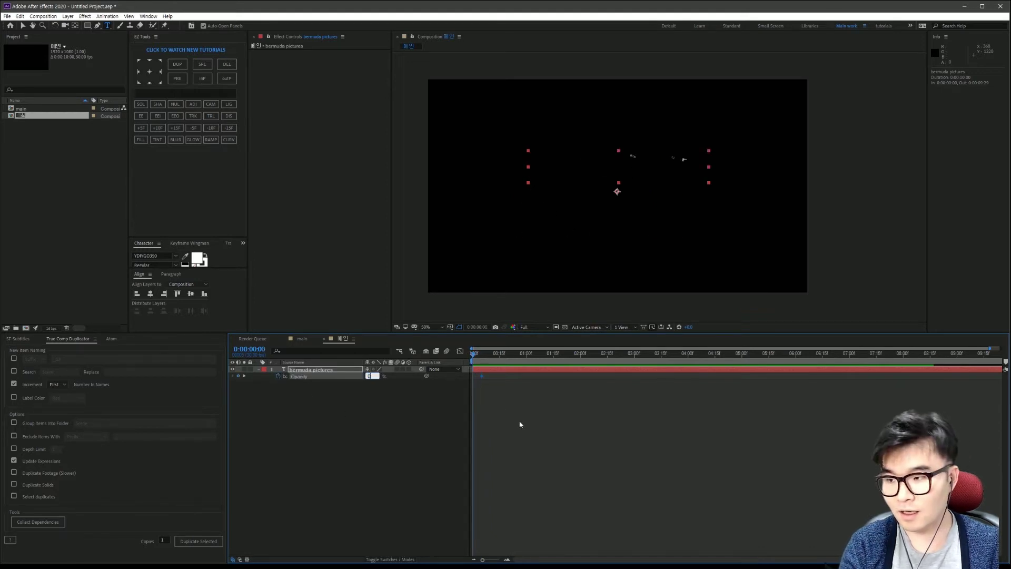
{"action": "type", "text": "0"}
{"action": "key", "text": "Return"}
{"action": "key", "text": "space"}
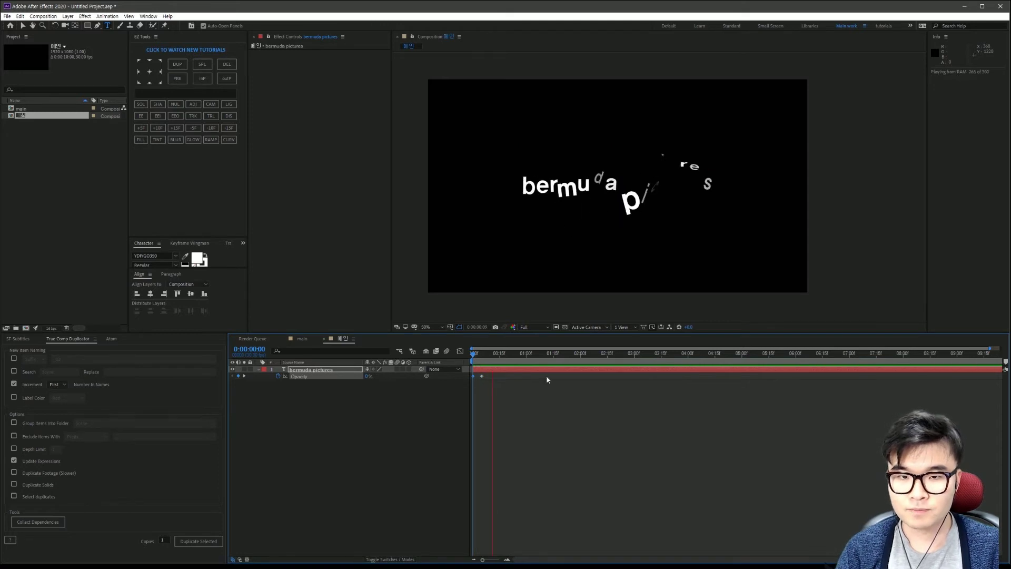
{"action": "key", "text": "space"}
{"action": "key", "text": "space"}
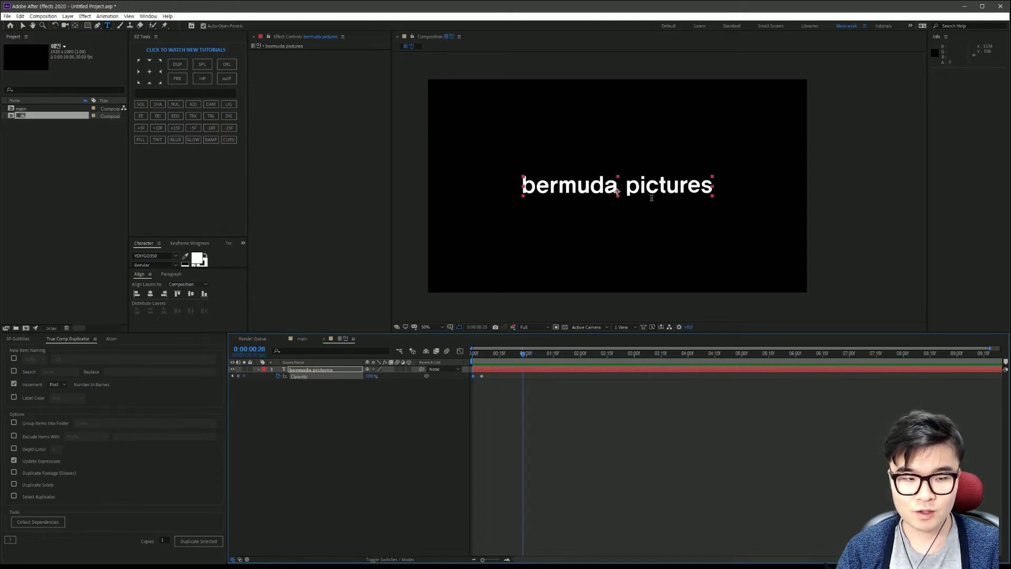
{"action": "key", "text": "space"}
{"action": "key", "text": "space"}
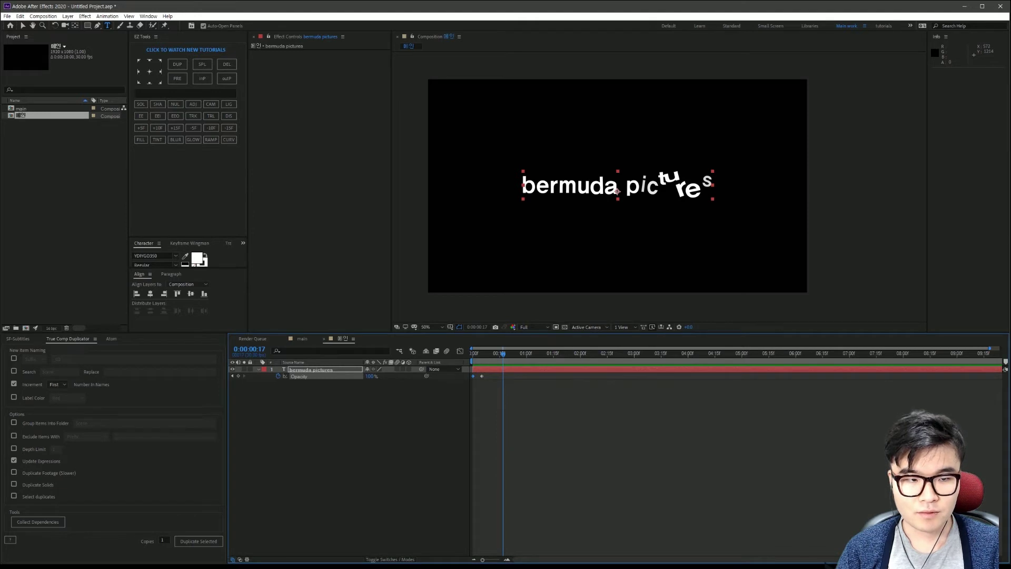
{"action": "key", "text": "space"}
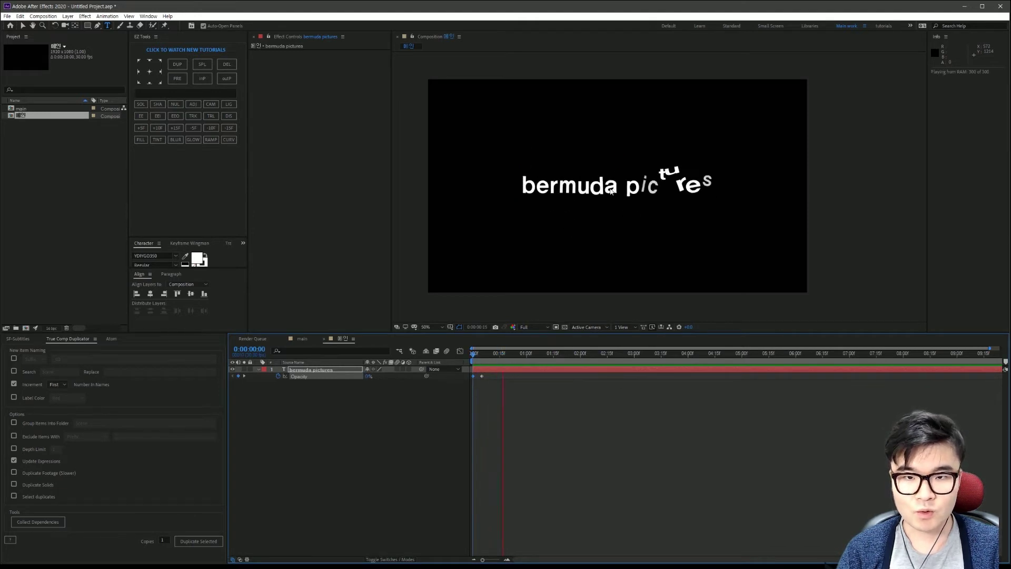
{"action": "key", "text": "space"}
{"action": "key", "text": "space"}
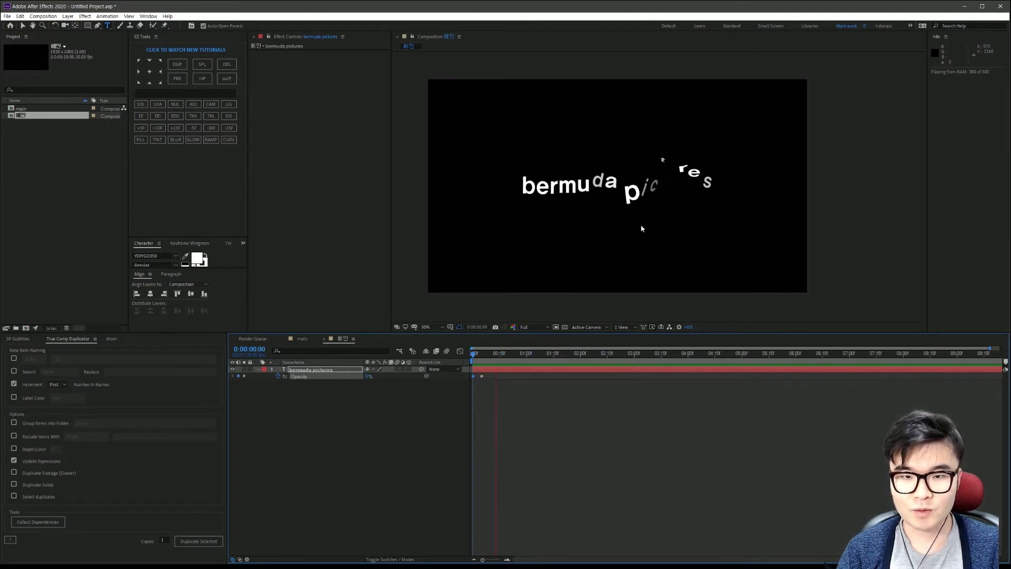
{"action": "key", "text": "space"}
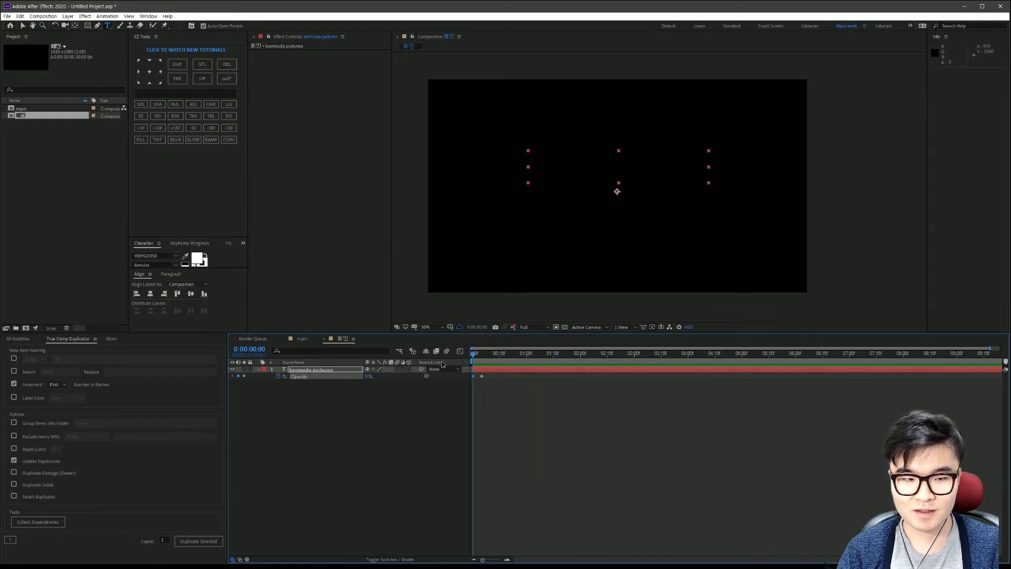
{"action": "left_click_drag", "start_coordinate": [473, 352], "coordinate": [509, 376]}
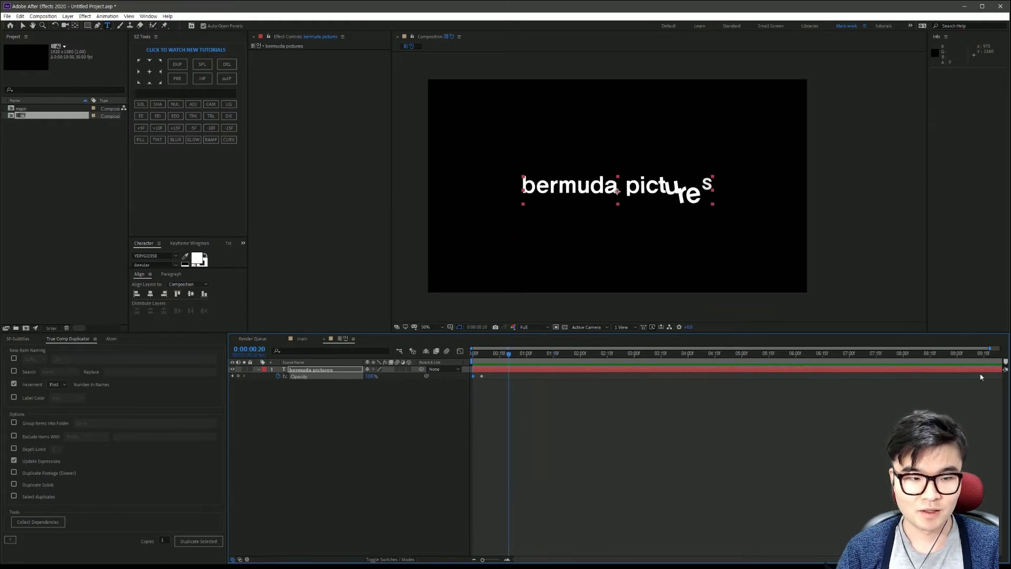
Step: Set Range Selector 1's Advanced Shape to Ramp Up and preview the intro
{"action": "left_click", "coordinate": [259, 370]}
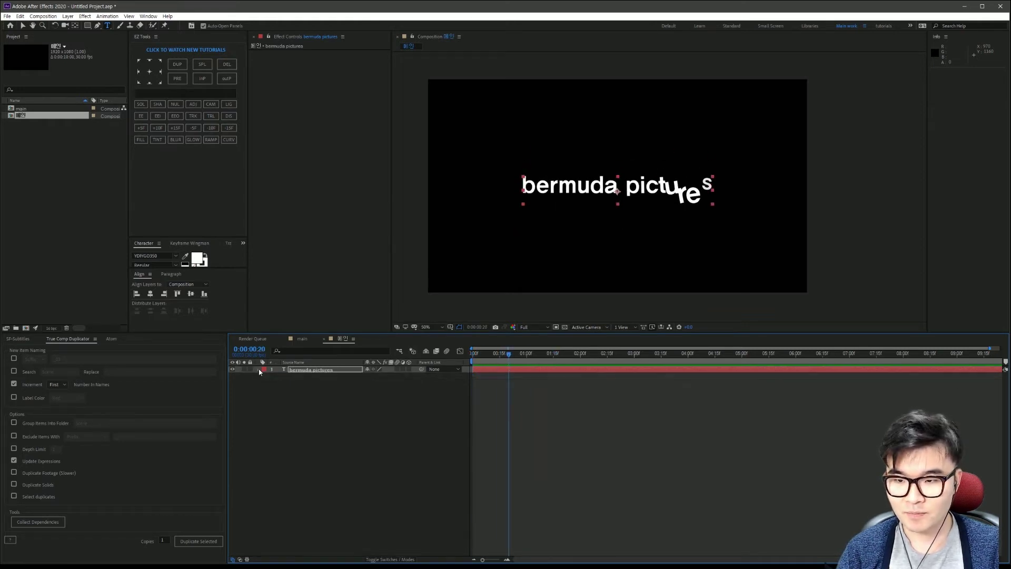
{"action": "left_click", "coordinate": [266, 383]}
{"action": "left_click", "coordinate": [265, 376]}
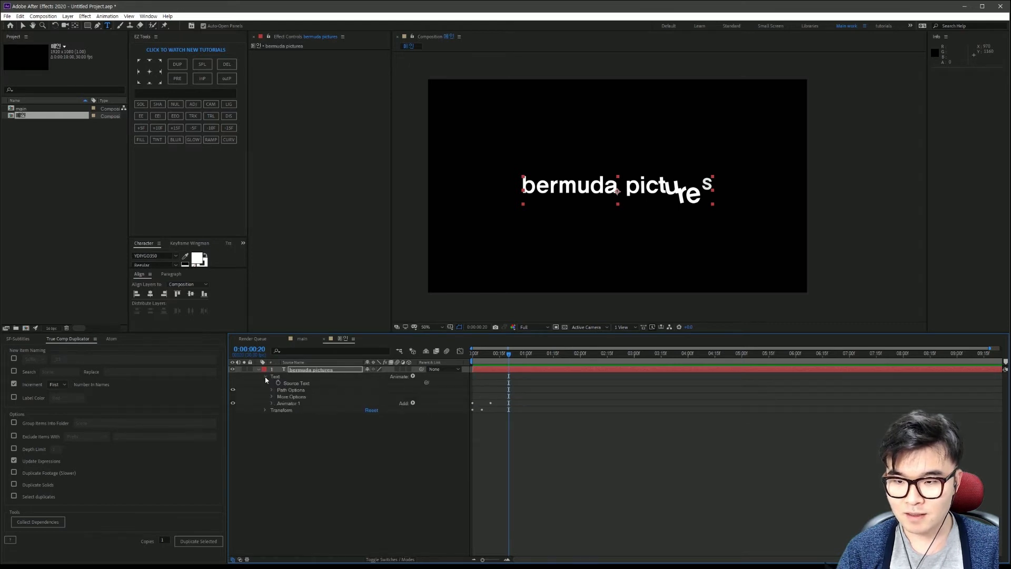
{"action": "left_click", "coordinate": [272, 404]}
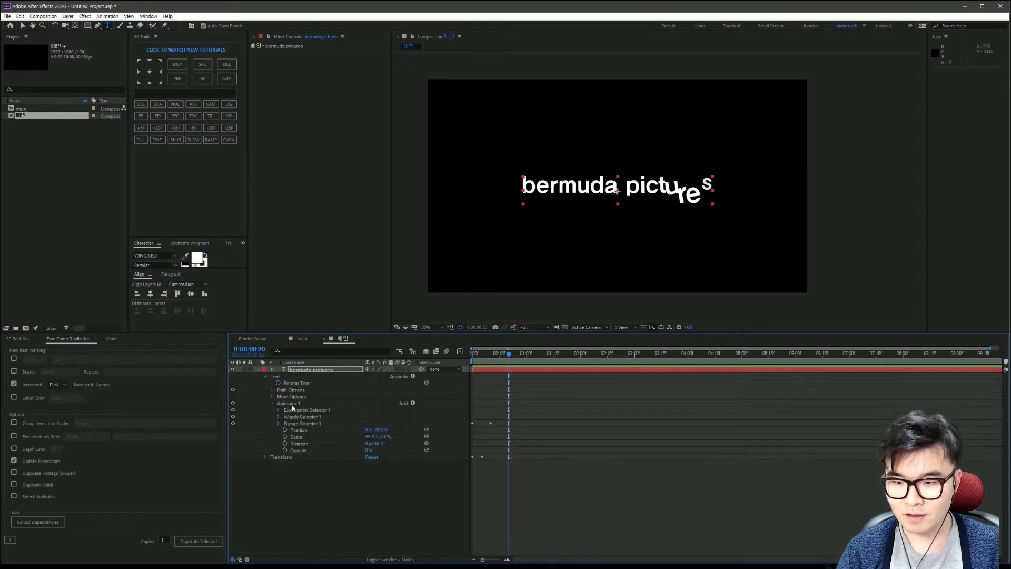
{"action": "left_click", "coordinate": [295, 424]}
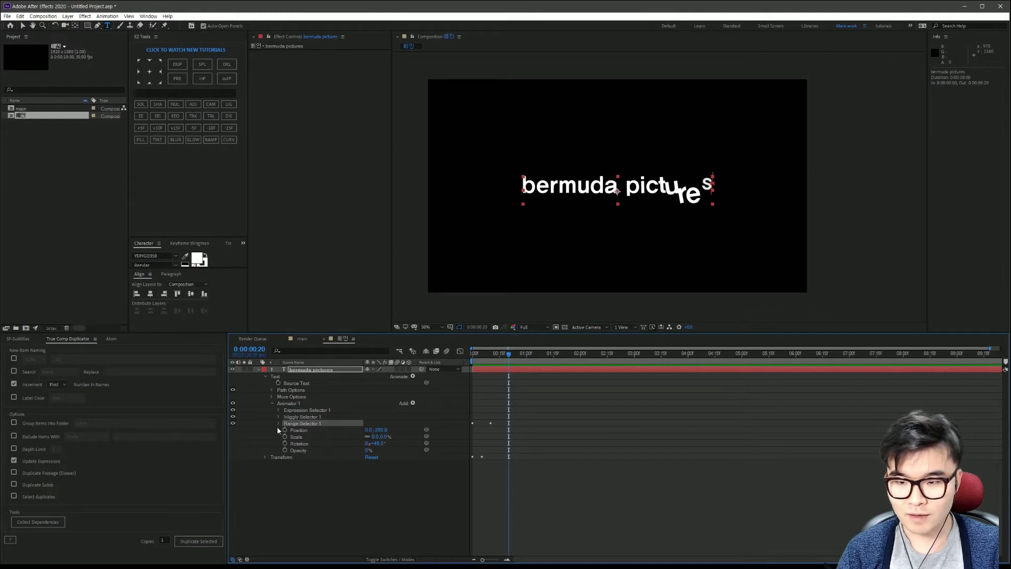
{"action": "left_click", "coordinate": [278, 424]}
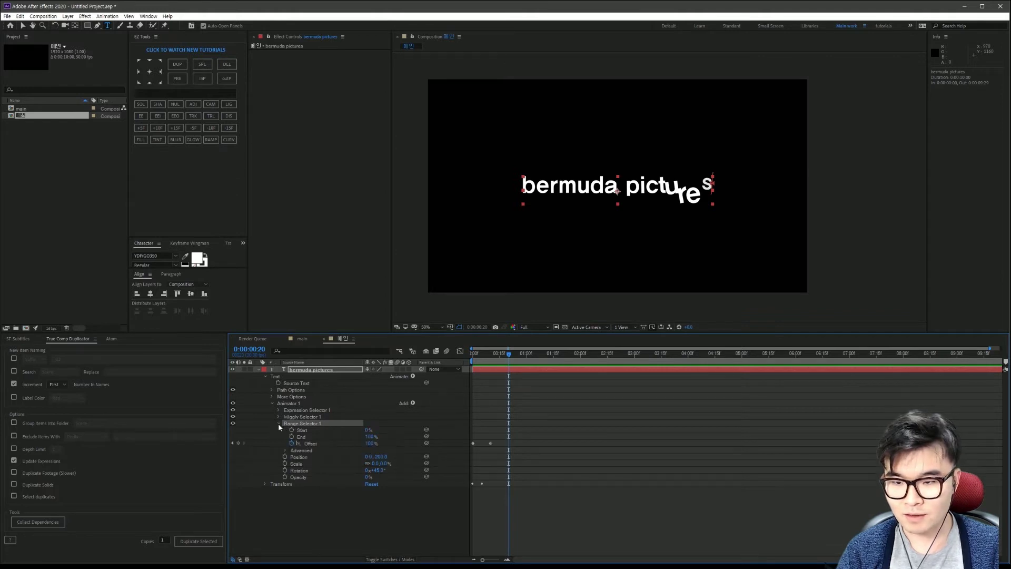
{"action": "left_click", "coordinate": [284, 450]}
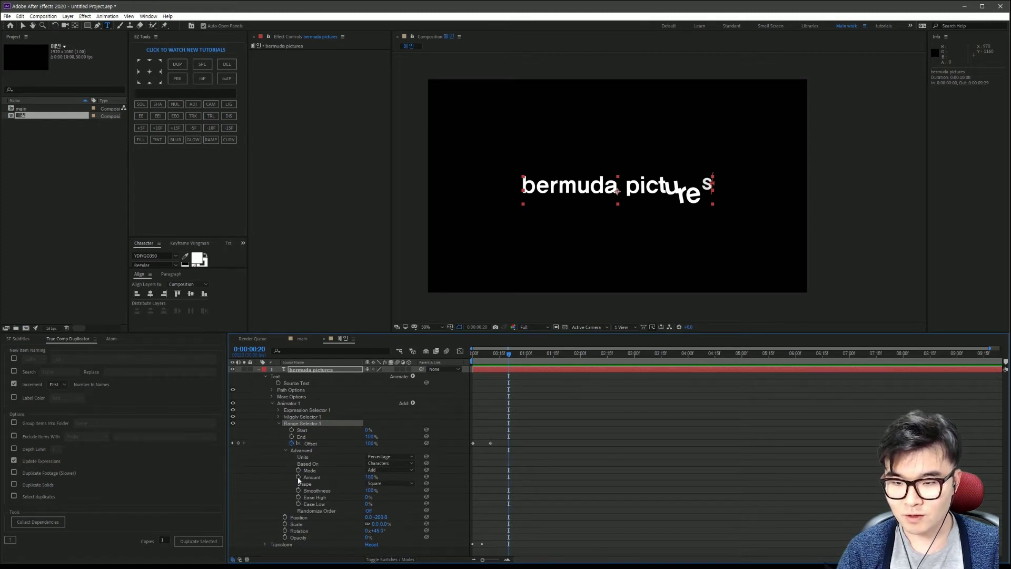
{"action": "left_click", "coordinate": [397, 484]}
{"action": "left_click", "coordinate": [397, 500]}
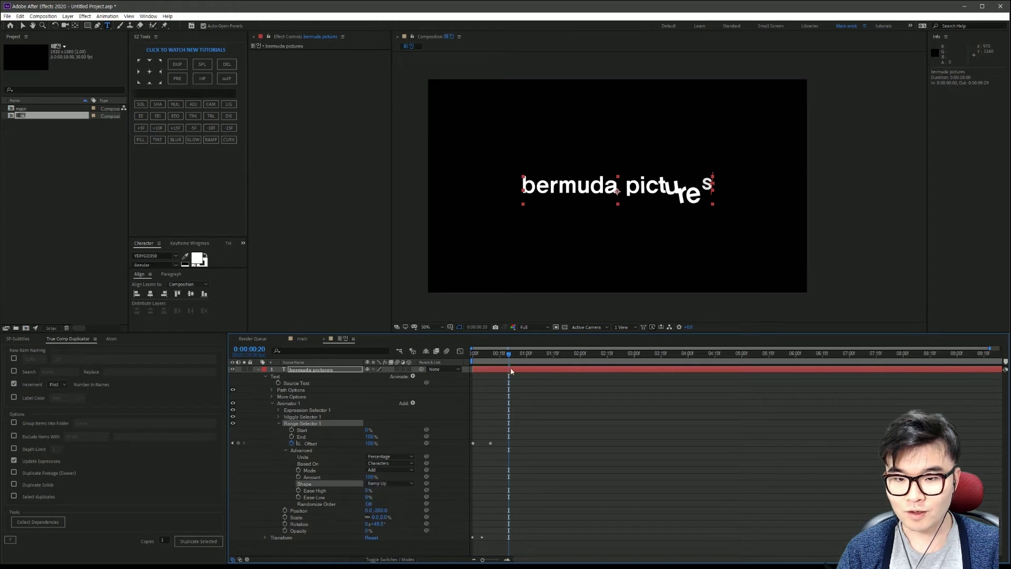
{"action": "key", "text": "space"}
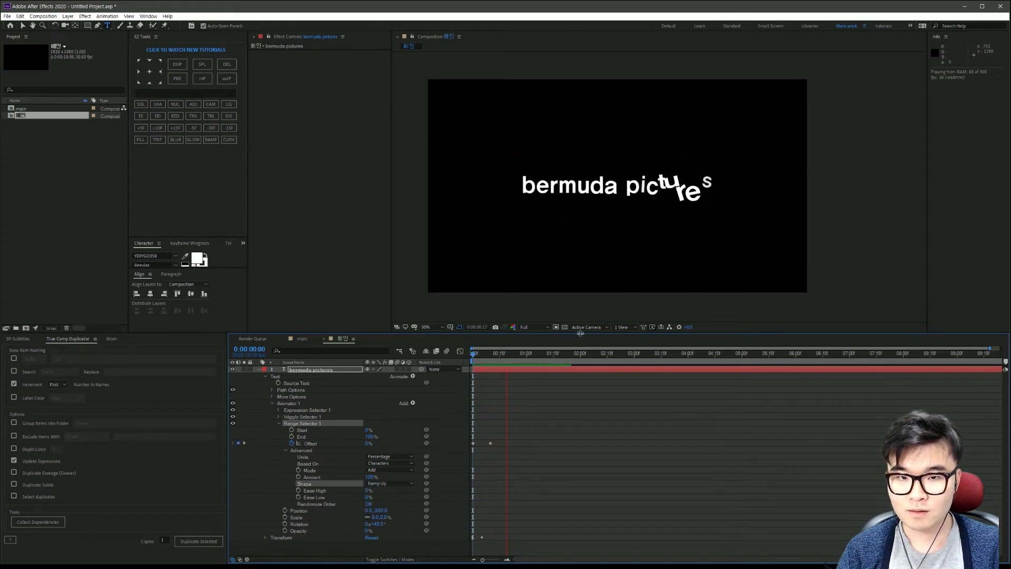
{"action": "key", "text": "space"}
{"action": "key", "text": "space"}
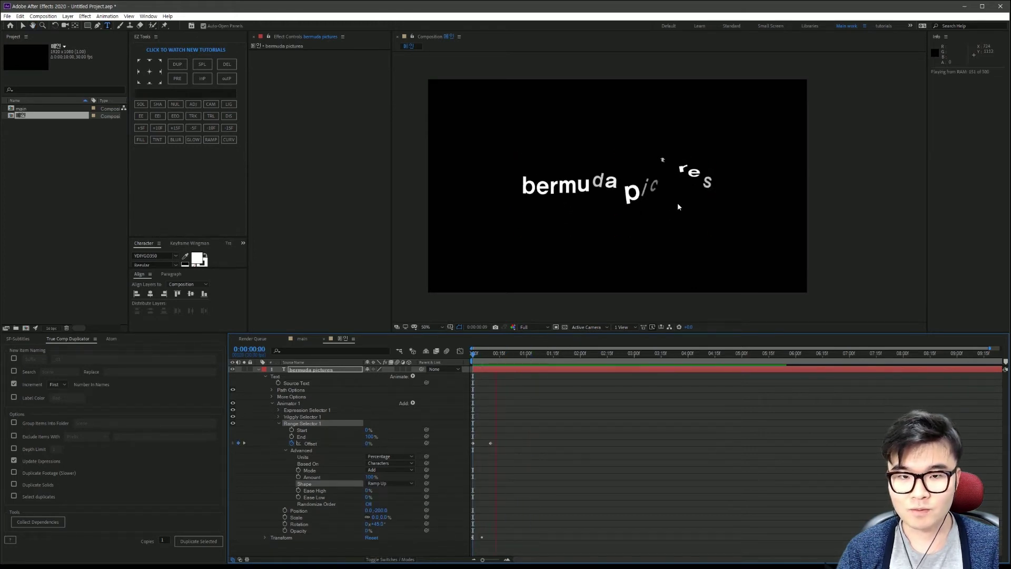
{"action": "key", "text": "space"}
{"action": "key", "text": "space"}
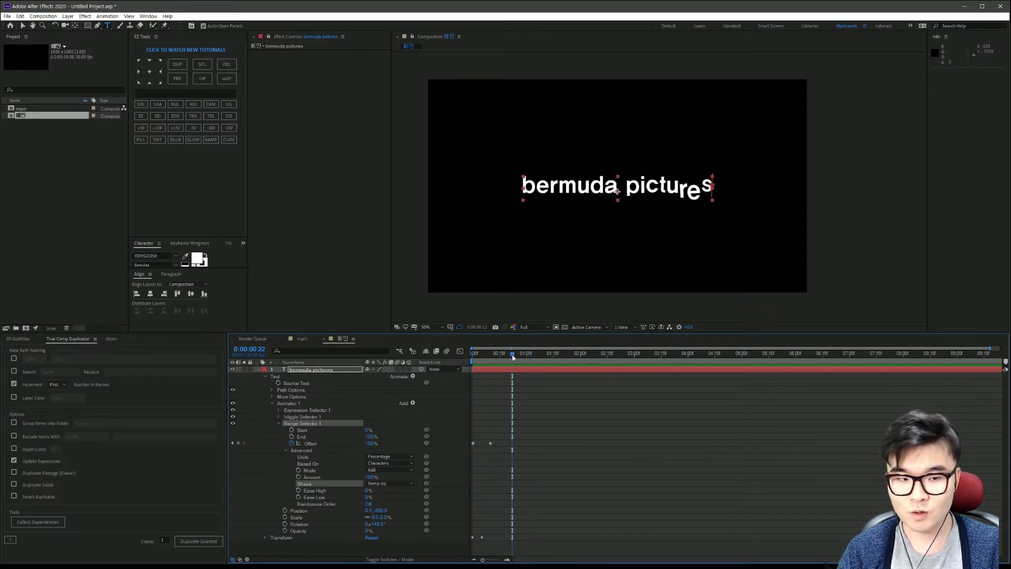
{"action": "key", "text": "space"}
{"action": "key", "text": "space"}
{"action": "key", "text": "space"}
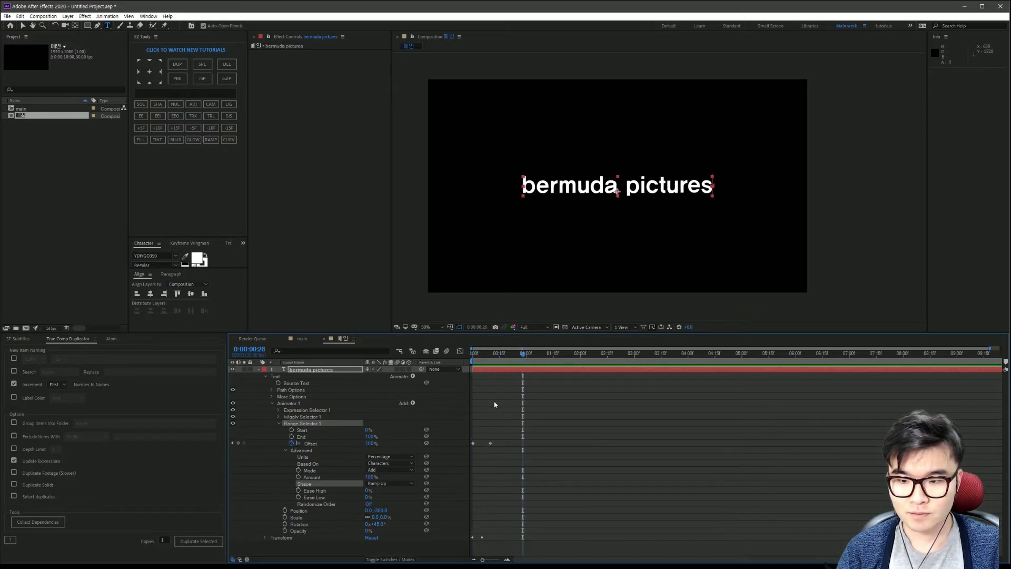
{"action": "key", "text": "space"}
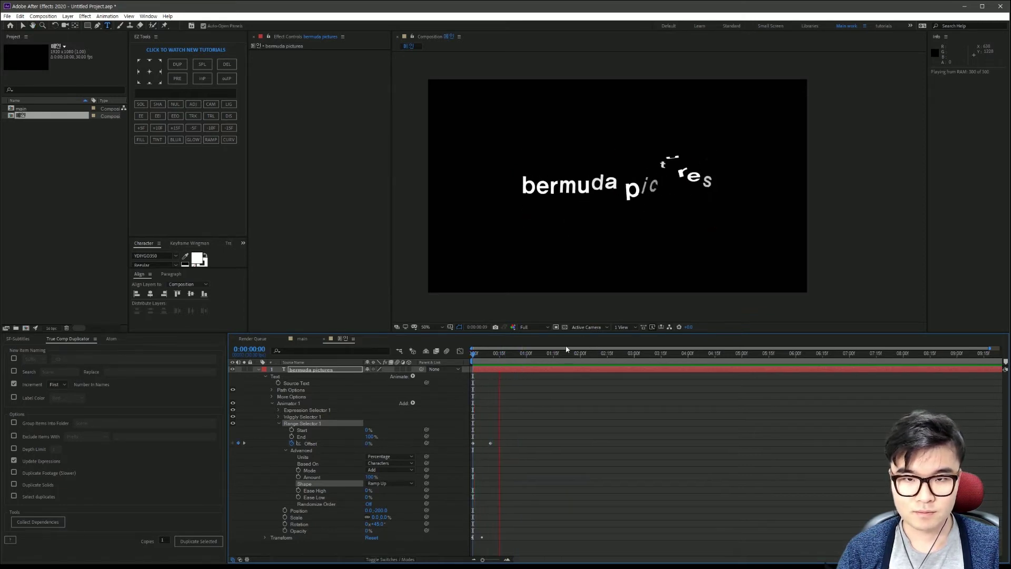
{"action": "key", "text": "space"}
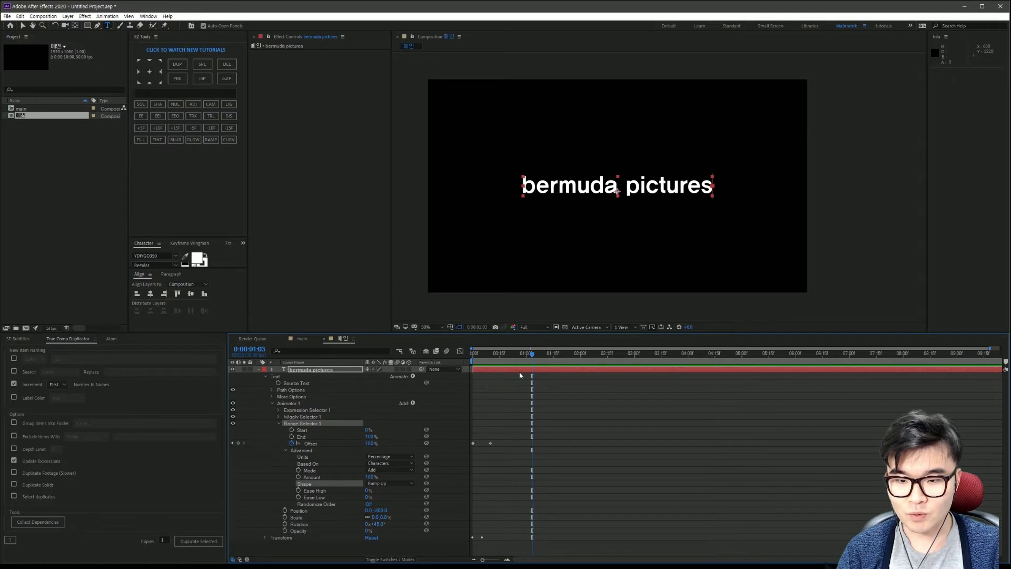
{"action": "left_click_drag", "start_coordinate": [530, 354], "coordinate": [465, 368]}
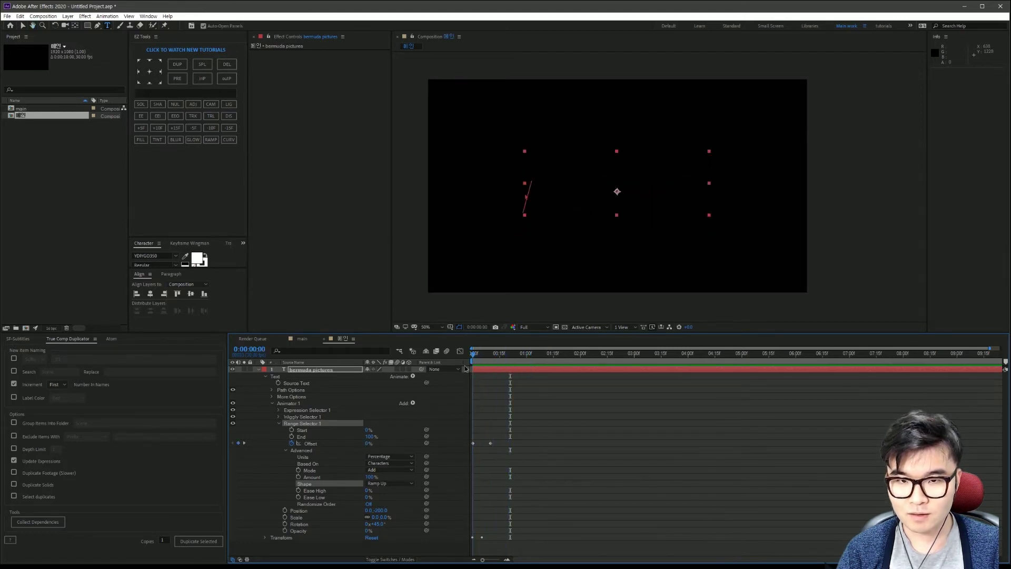
Step: Change the first Offset keyframe to -100% and preview the intro from the start
{"action": "left_click", "coordinate": [368, 443]}
{"action": "type", "text": "-100"}
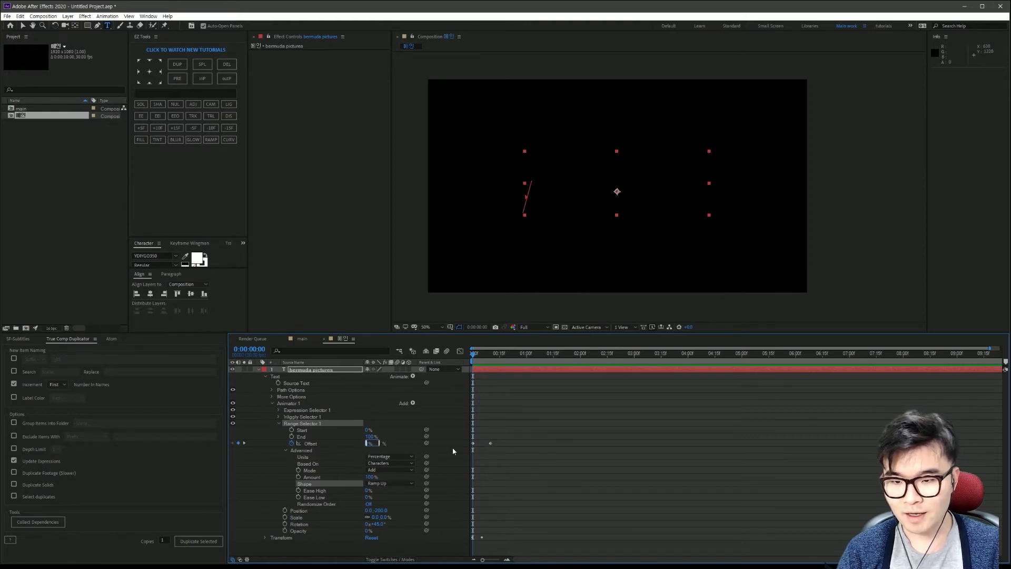
{"action": "key", "text": "Return"}
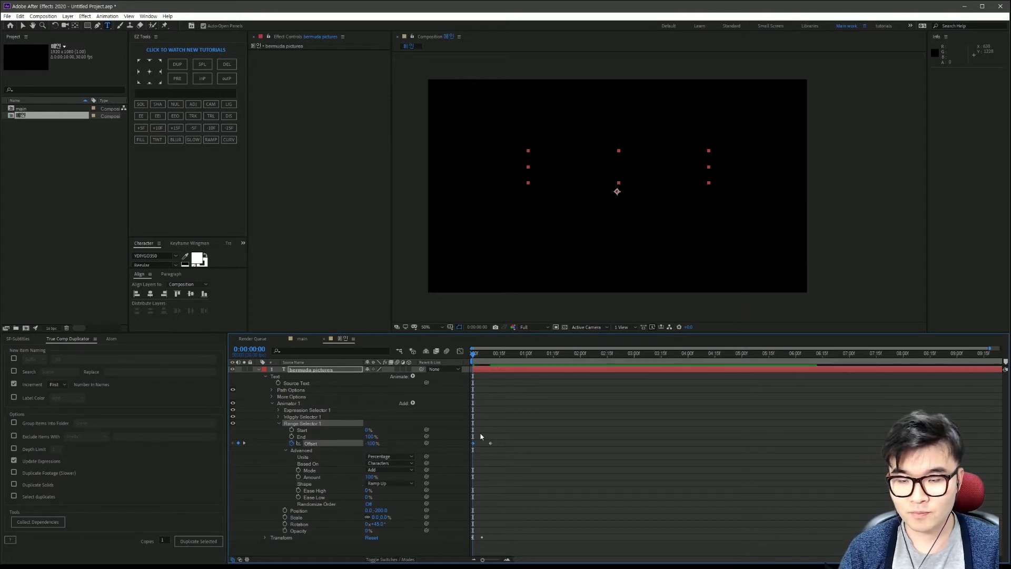
{"action": "key", "text": "space"}
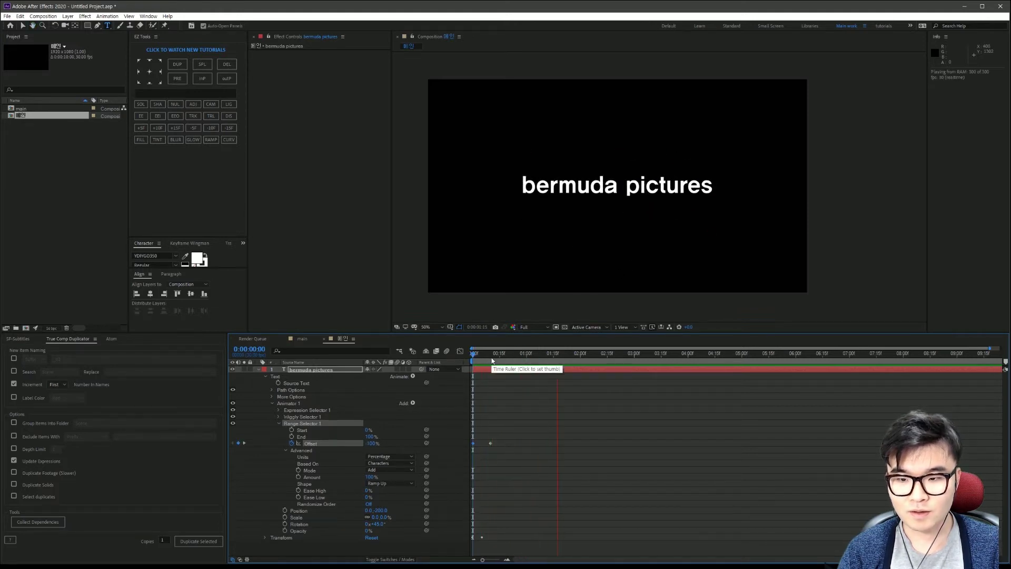
{"action": "key", "text": "space"}
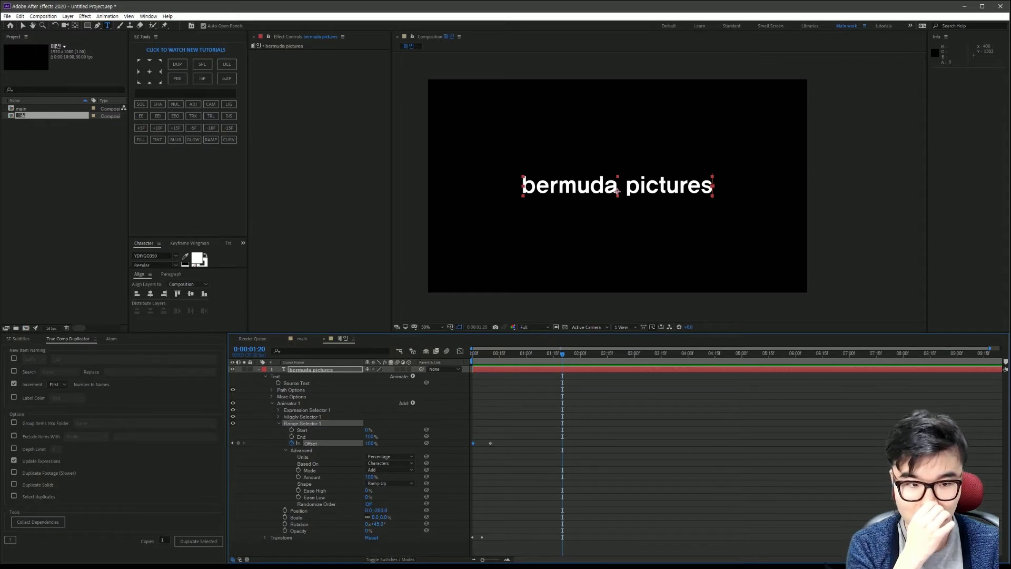
{"action": "key", "text": "Home"}
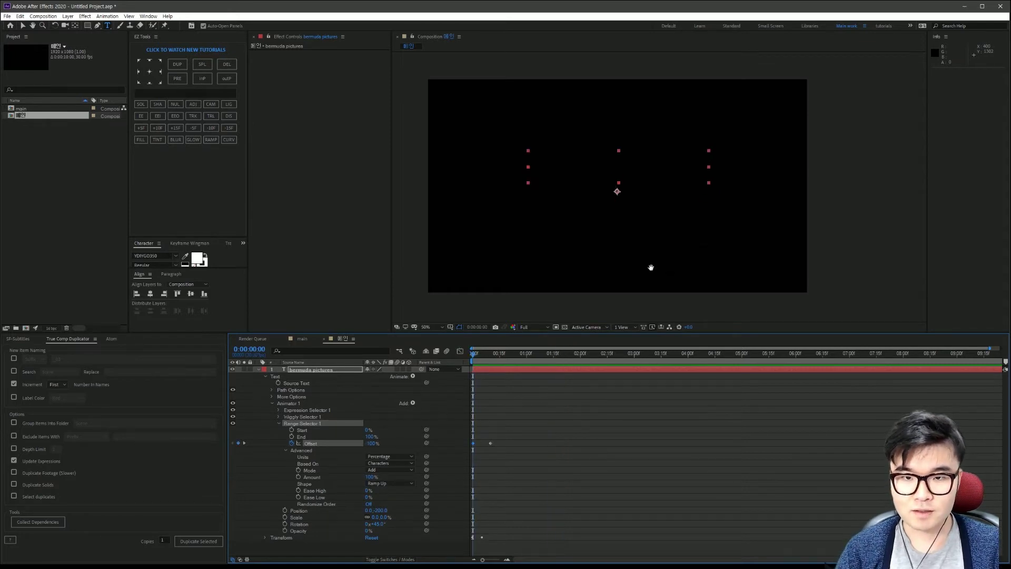
{"action": "key", "text": "space"}
{"action": "key", "text": "space"}
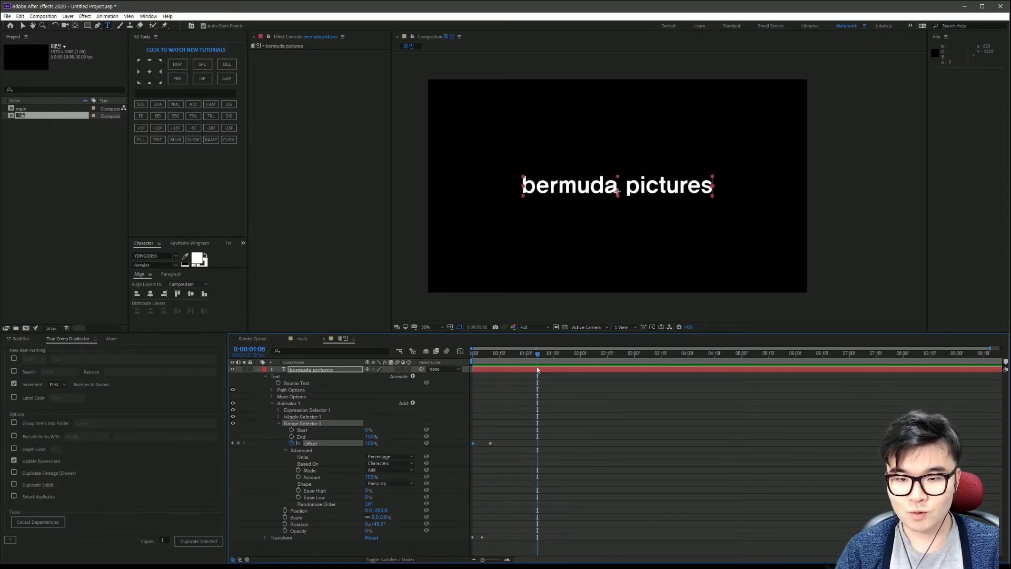
{"action": "key", "text": "space"}
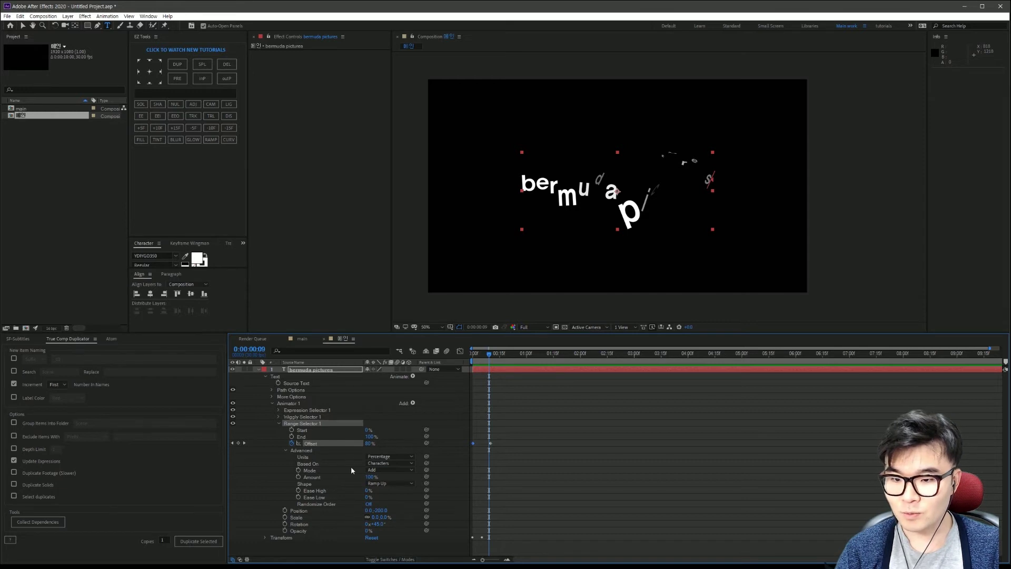
Step: Raise Ease High from 0% to 100% and preview the eased reveal from the start
{"action": "left_click", "coordinate": [460, 351]}
{"action": "left_click", "coordinate": [461, 352]}
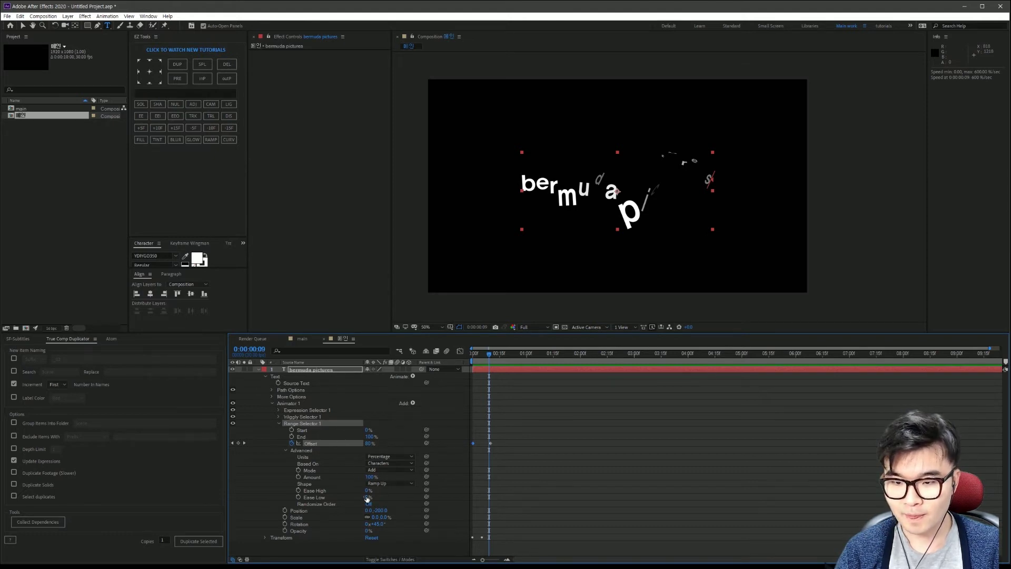
{"action": "left_click_drag", "start_coordinate": [367, 490], "coordinate": [479, 439]}
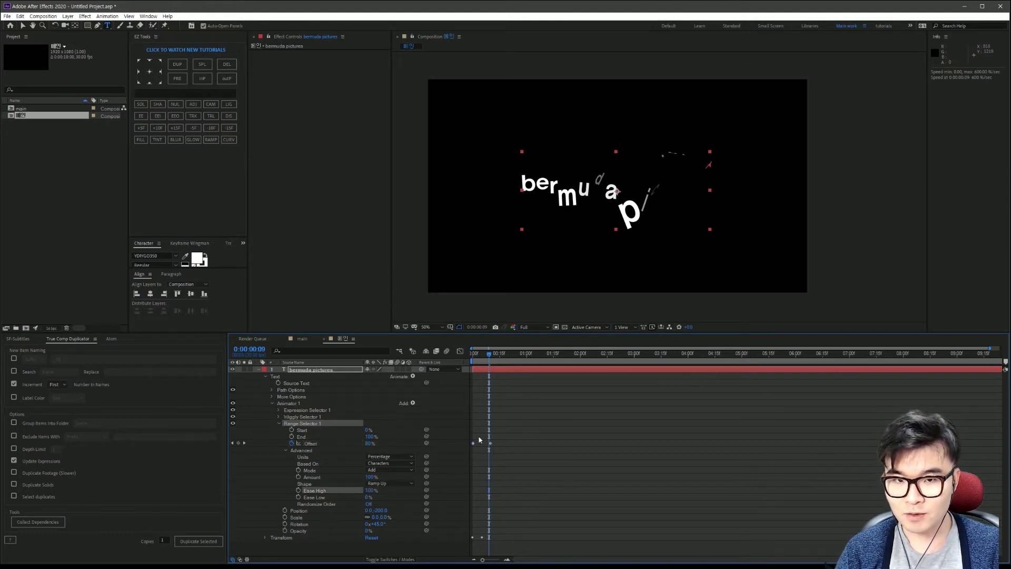
{"action": "key", "text": "Home"}
{"action": "key", "text": "space"}
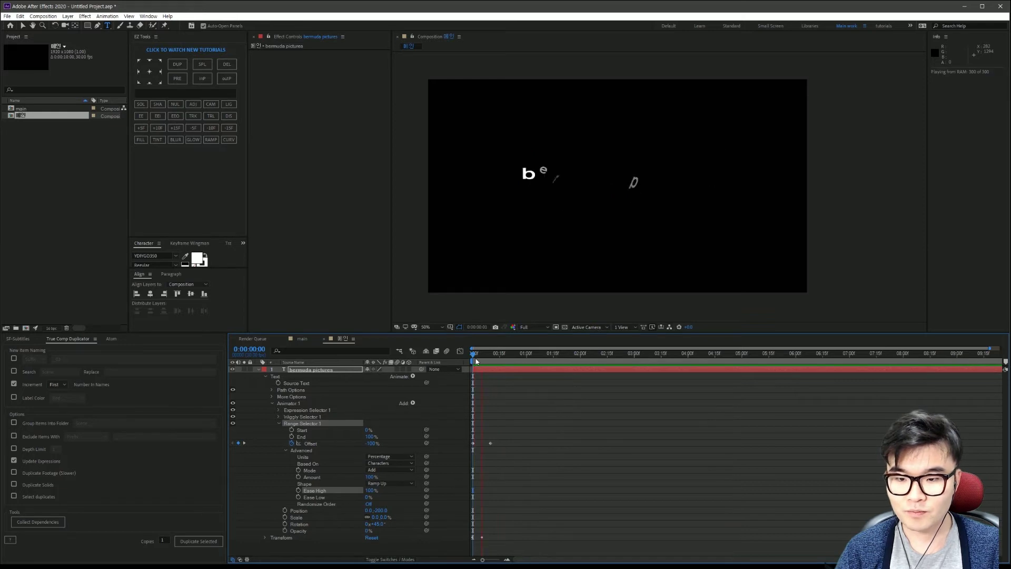
{"action": "key", "text": "space"}
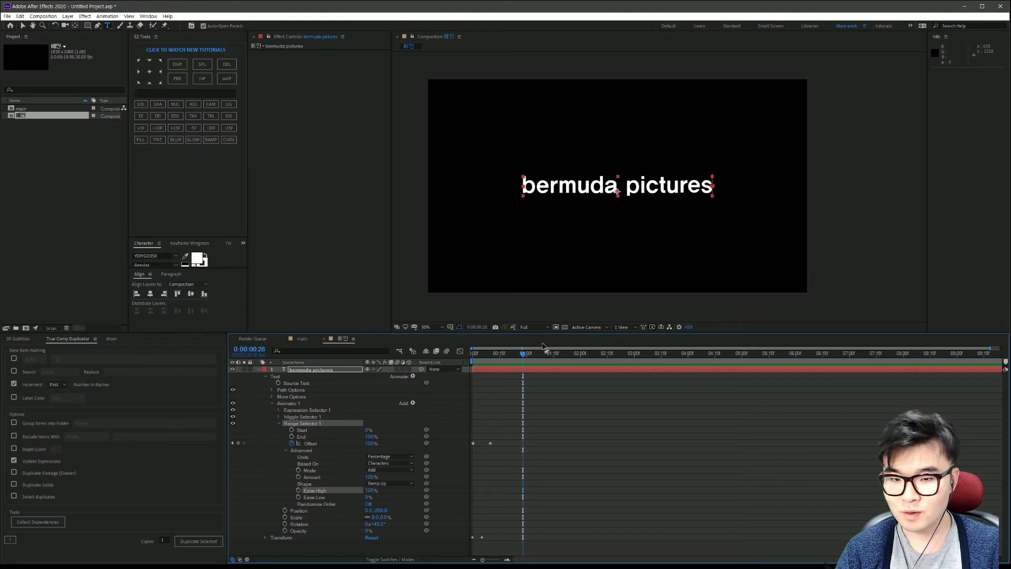
{"action": "key", "text": "space"}
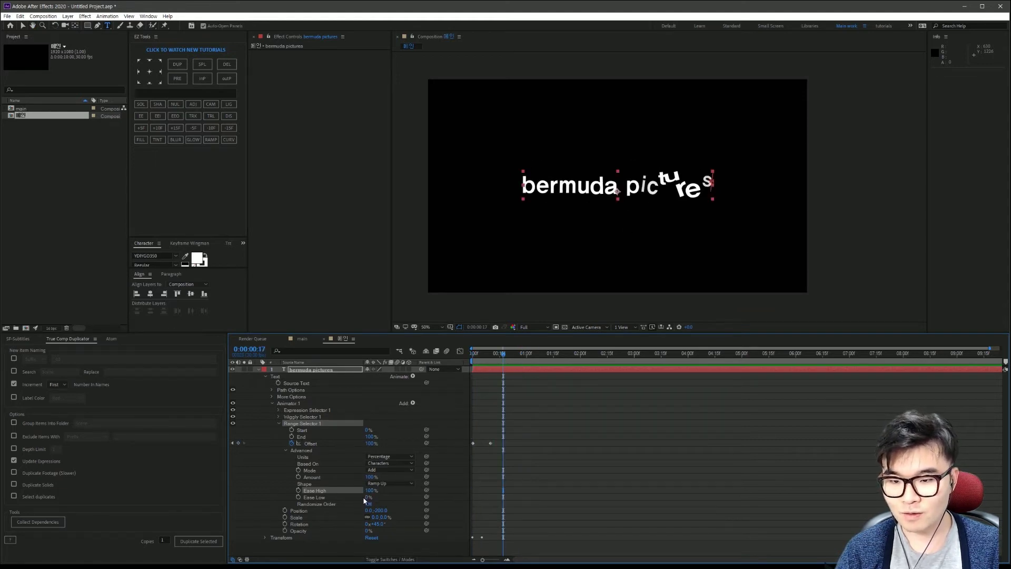
{"action": "key", "text": "space"}
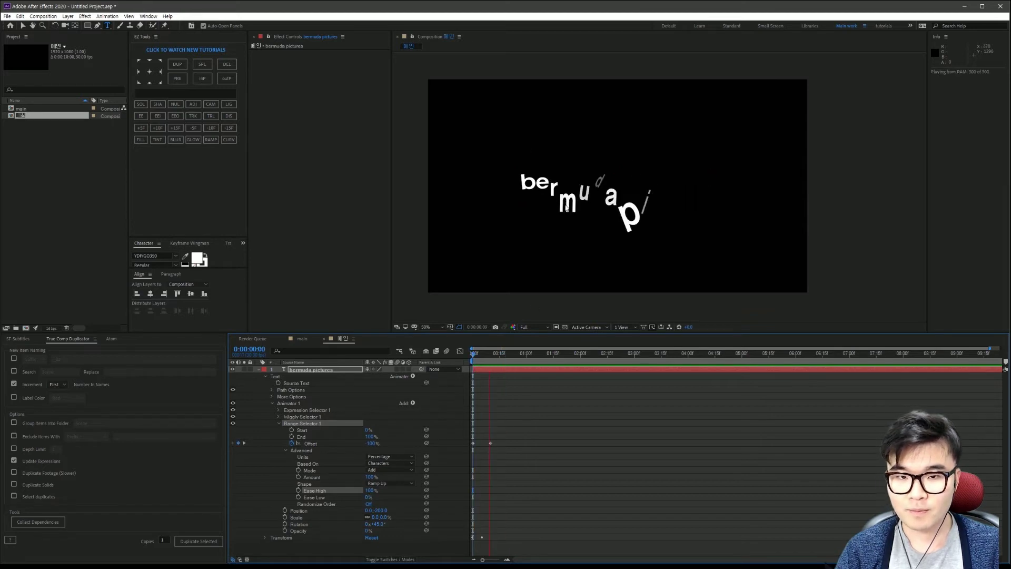
{"action": "key", "text": "space"}
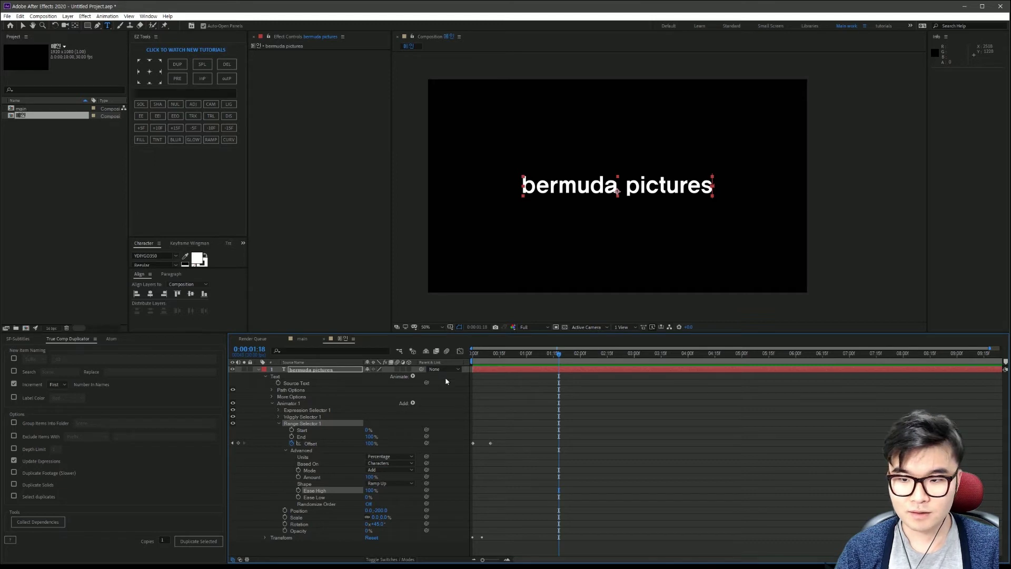
Step: Collapse the bermuda pictures layer's properties, deselect it, and scrub to check the animation
{"action": "left_click", "coordinate": [258, 368]}
{"action": "left_click", "coordinate": [300, 413]}
{"action": "left_click", "coordinate": [517, 353]}
{"action": "left_click_drag", "start_coordinate": [508, 364], "coordinate": [520, 365]}
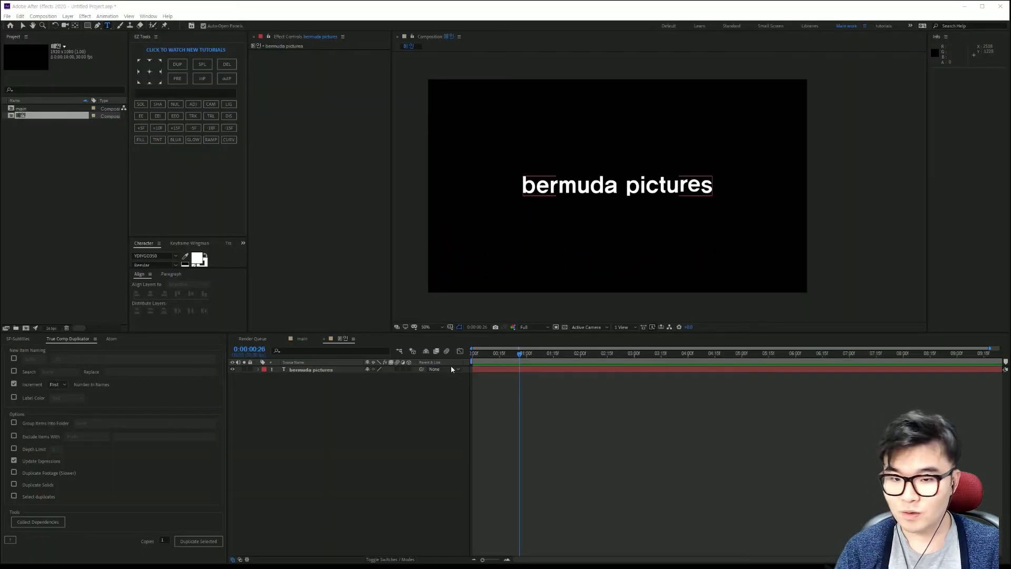
Step: Search for 'echo' and apply Echo to the bermuda pictures layer, then scrub mid-animation
{"action": "left_click", "coordinate": [316, 369]}
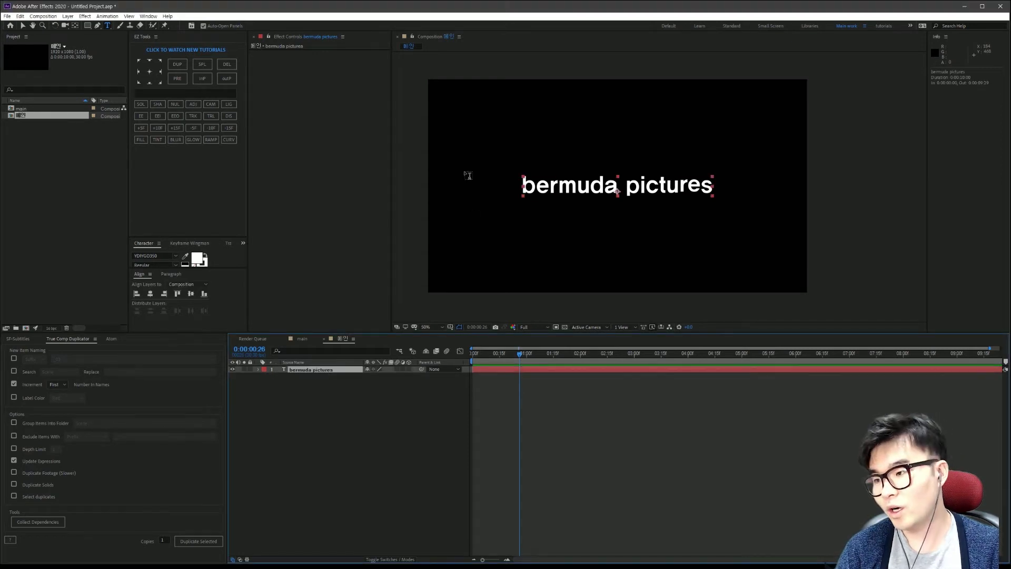
{"action": "key", "text": "ctrl+space"}
{"action": "type", "text": "c"}
{"action": "key", "text": "BackSpace"}
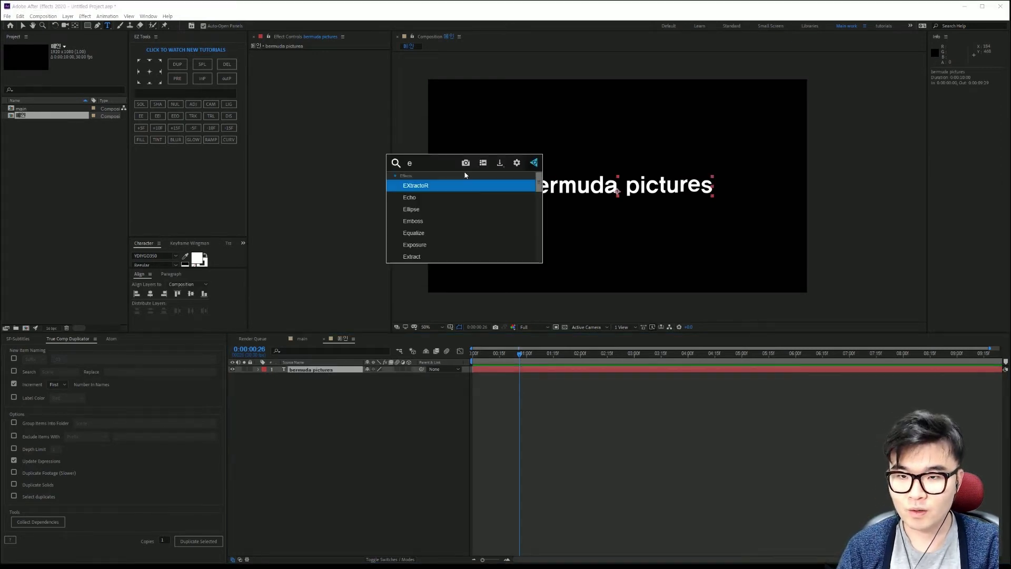
{"action": "type", "text": "echo"}
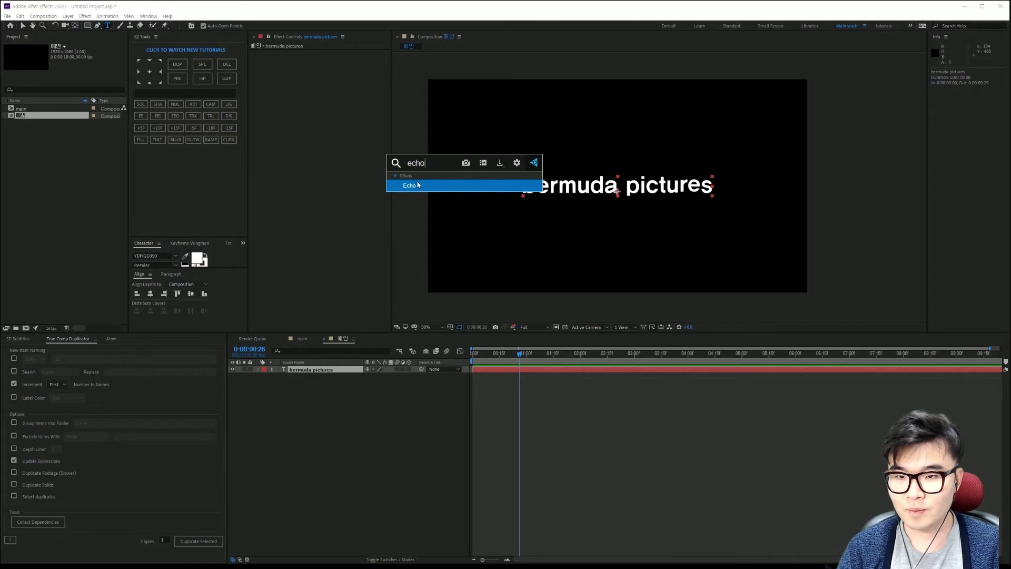
{"action": "left_click", "coordinate": [417, 188]}
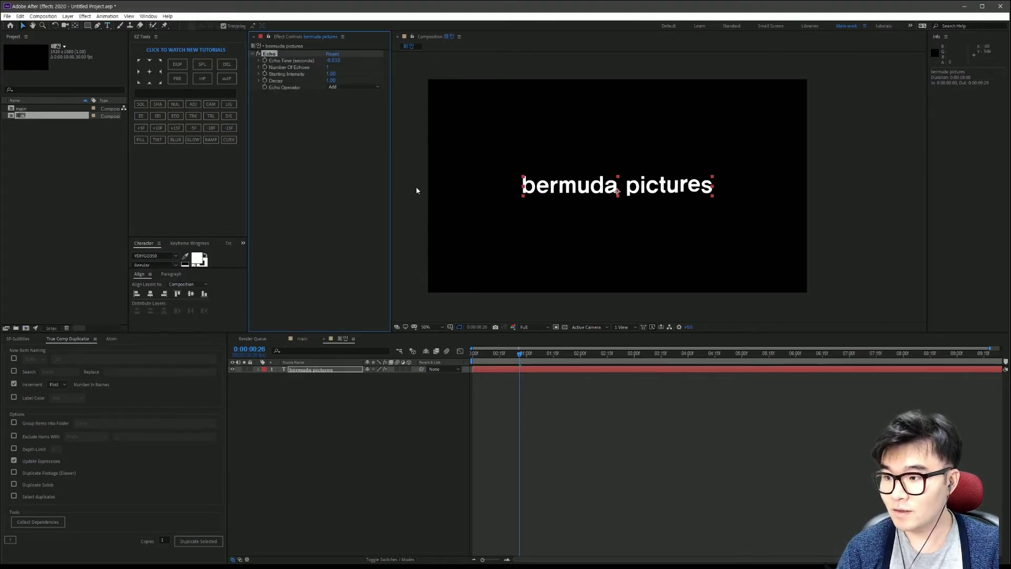
{"action": "mouse_move", "coordinate": [519, 353]}
{"action": "left_mouse_down"}
{"action": "mouse_move", "coordinate": [488, 371]}
{"action": "mouse_move", "coordinate": [521, 371]}
{"action": "mouse_move", "coordinate": [494, 368]}
{"action": "left_mouse_up"}
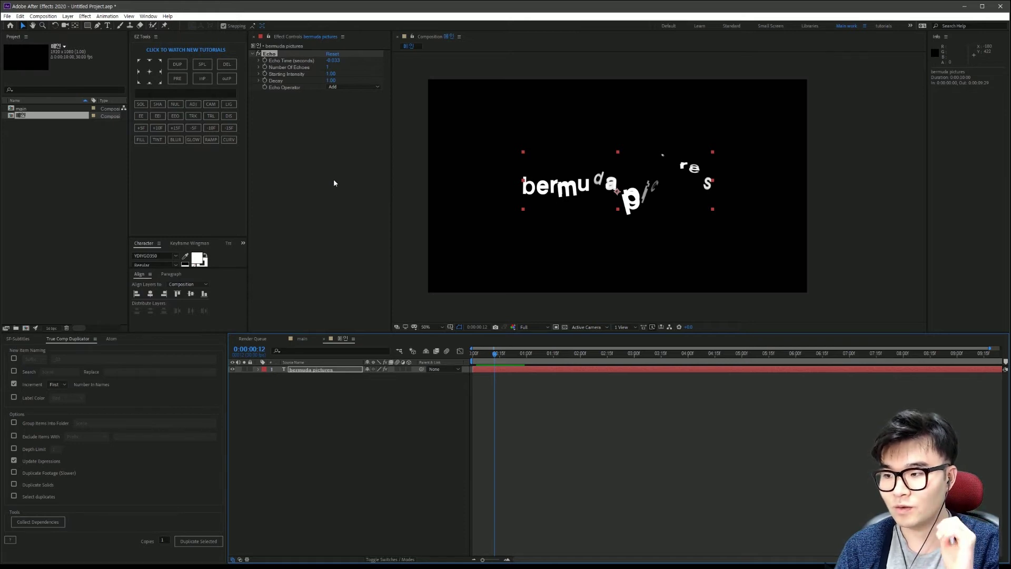
Step: Change Echo Time from -0.033 to -0.001 seconds and scrub back to frame 8
{"action": "left_click", "coordinate": [334, 61]}
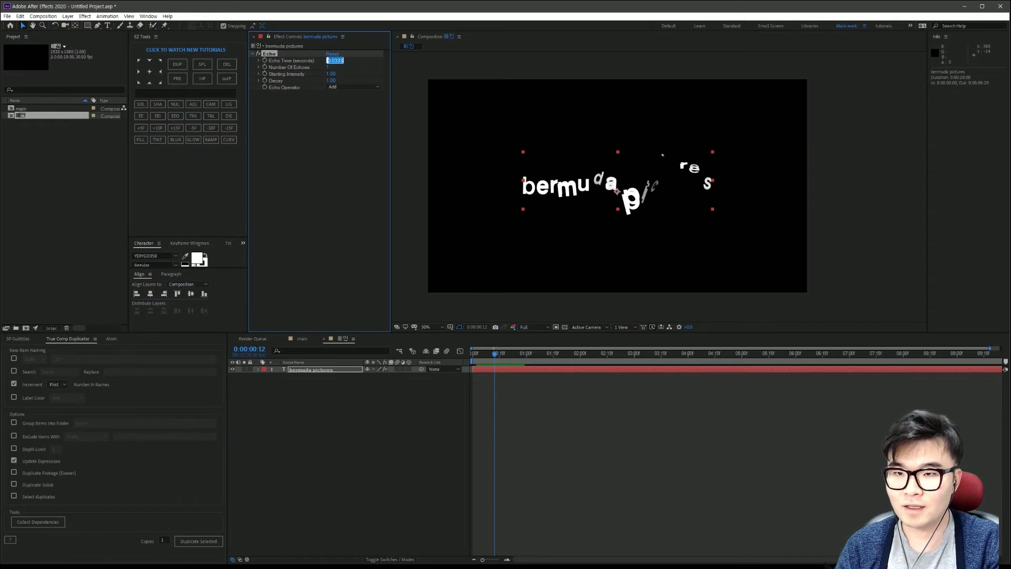
{"action": "type", "text": "-.001"}
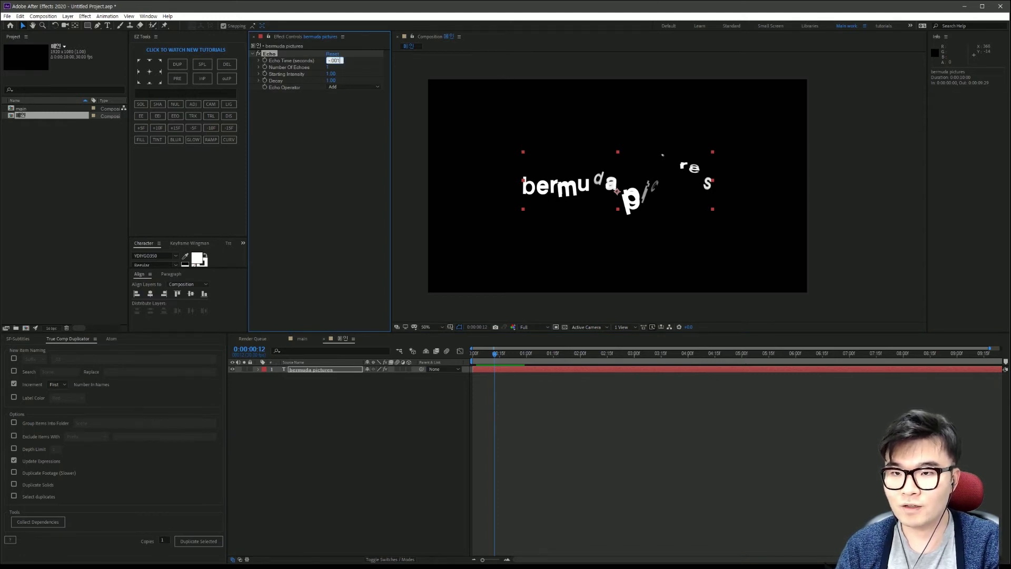
{"action": "key", "text": "Return"}
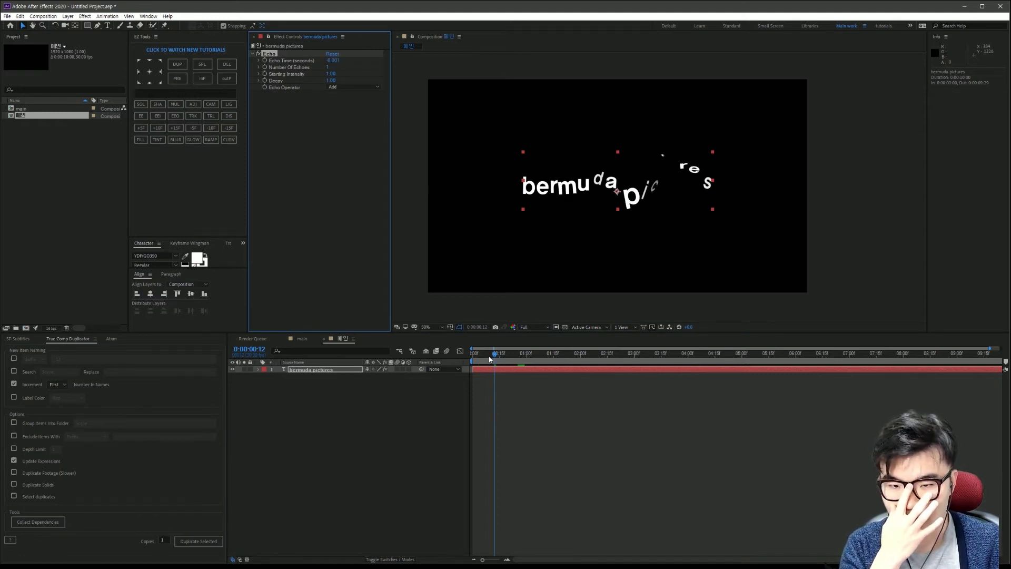
{"action": "left_click_drag", "start_coordinate": [490, 360], "coordinate": [487, 360]}
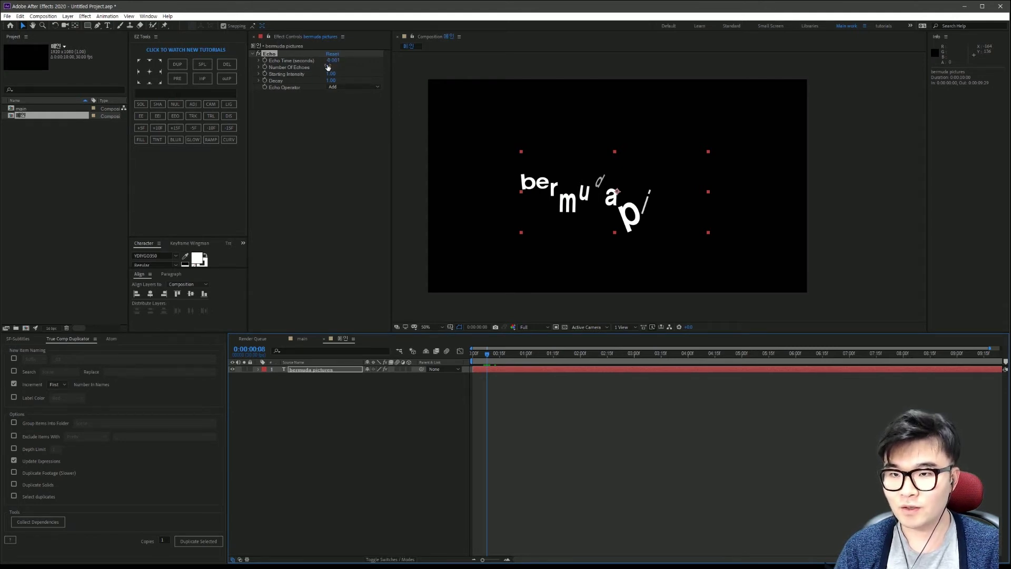
Step: Set the Echo's Number of Echoes to 100 and Decay to 3
{"action": "left_click", "coordinate": [327, 67]}
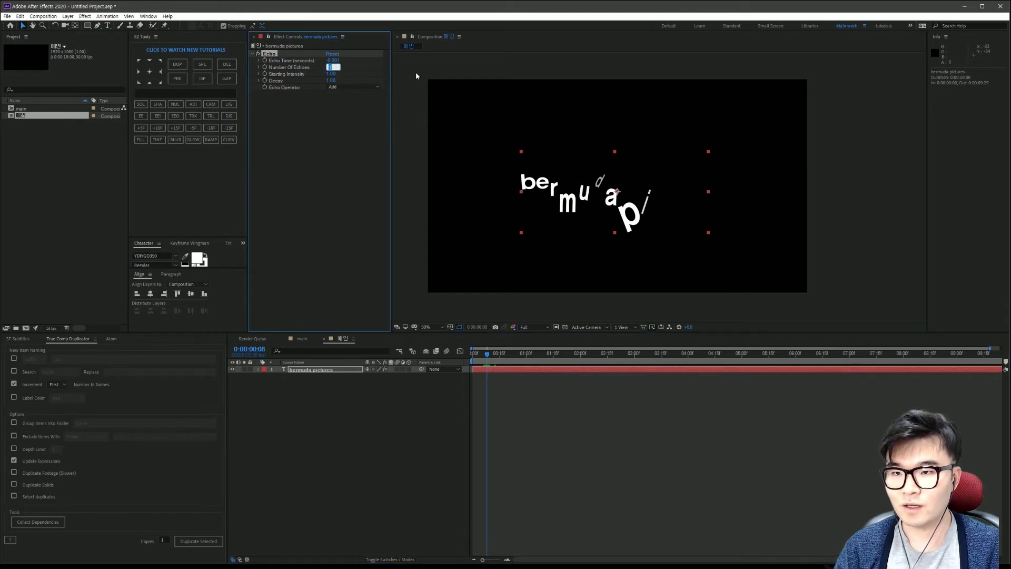
{"action": "type", "text": "100"}
{"action": "key", "text": "Return"}
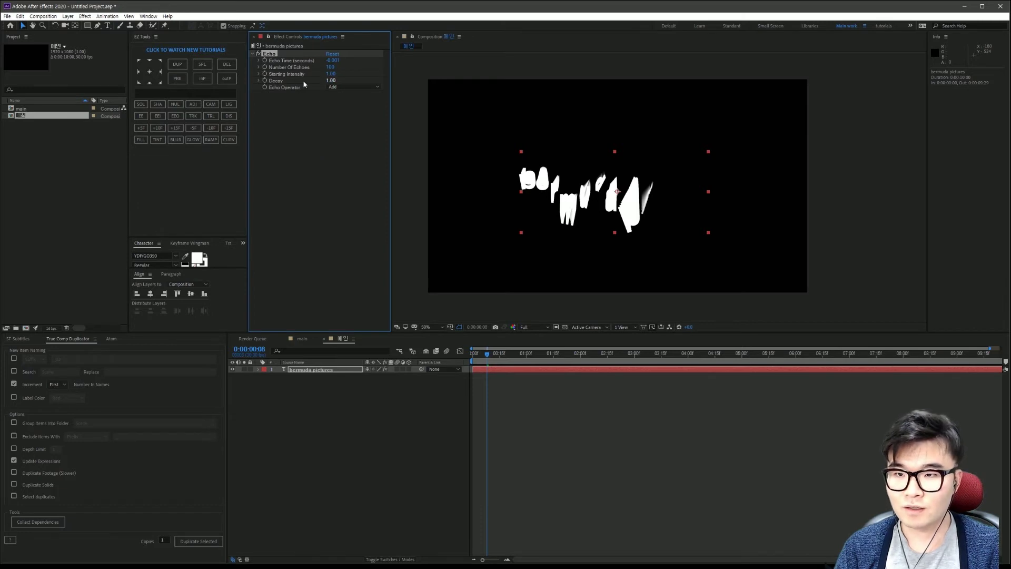
{"action": "left_click", "coordinate": [333, 80]}
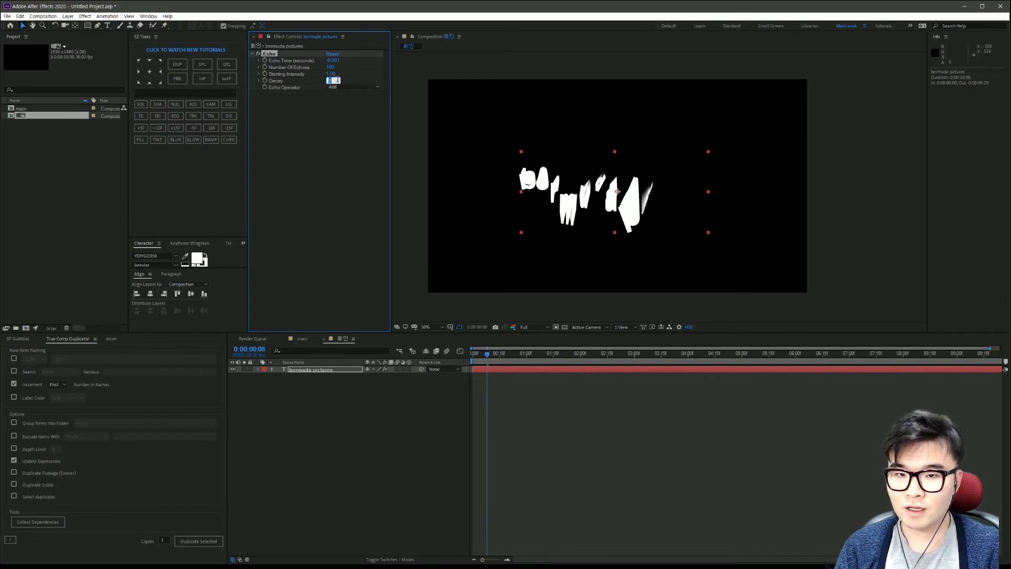
{"action": "type", "text": "3"}
{"action": "key", "text": "Return"}
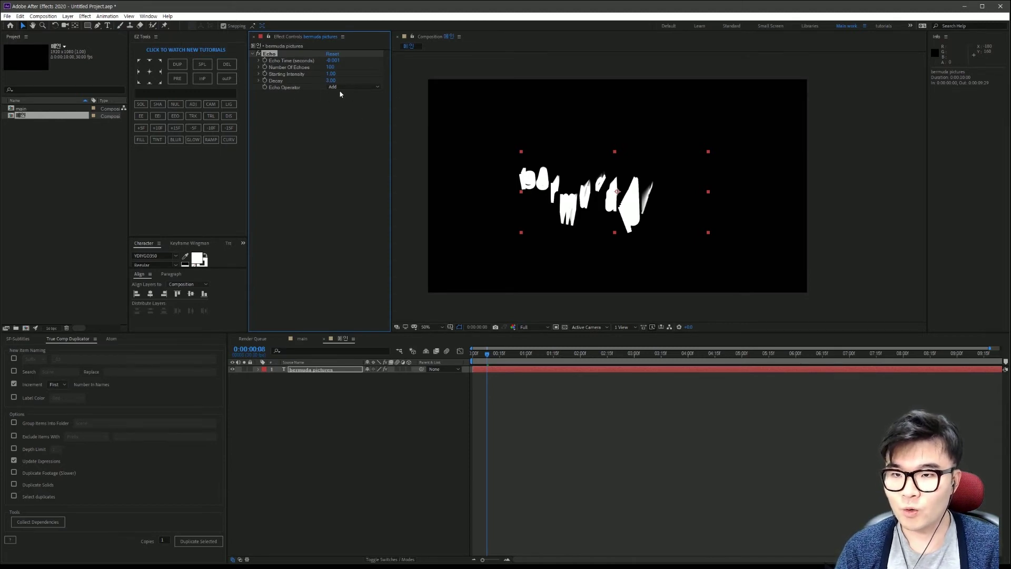
Step: Choose Maximum as the Echo Operator, then reselect the bermuda pictures layer
{"action": "left_click", "coordinate": [341, 88]}
{"action": "left_click", "coordinate": [344, 101]}
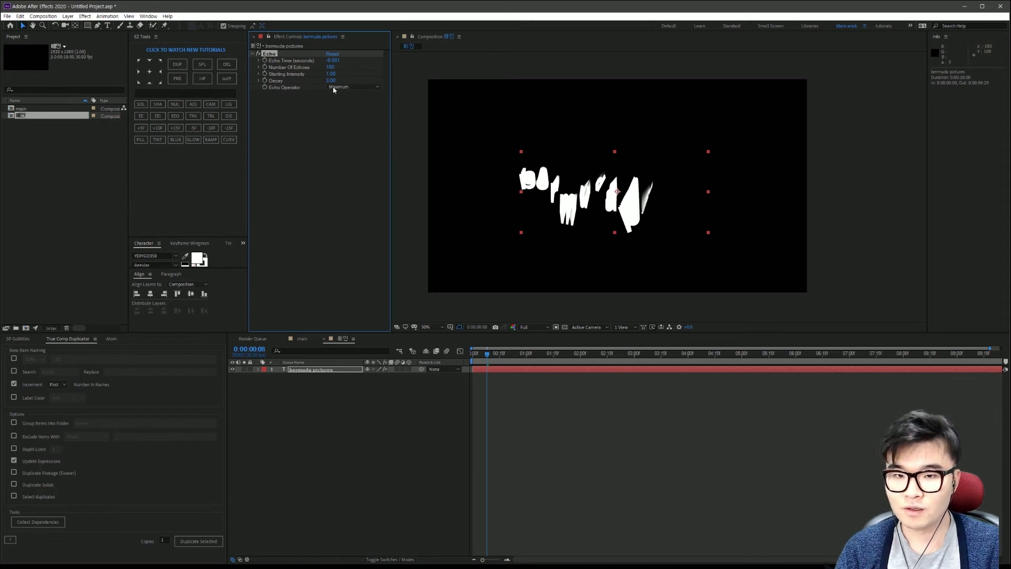
{"action": "left_click", "coordinate": [352, 87]}
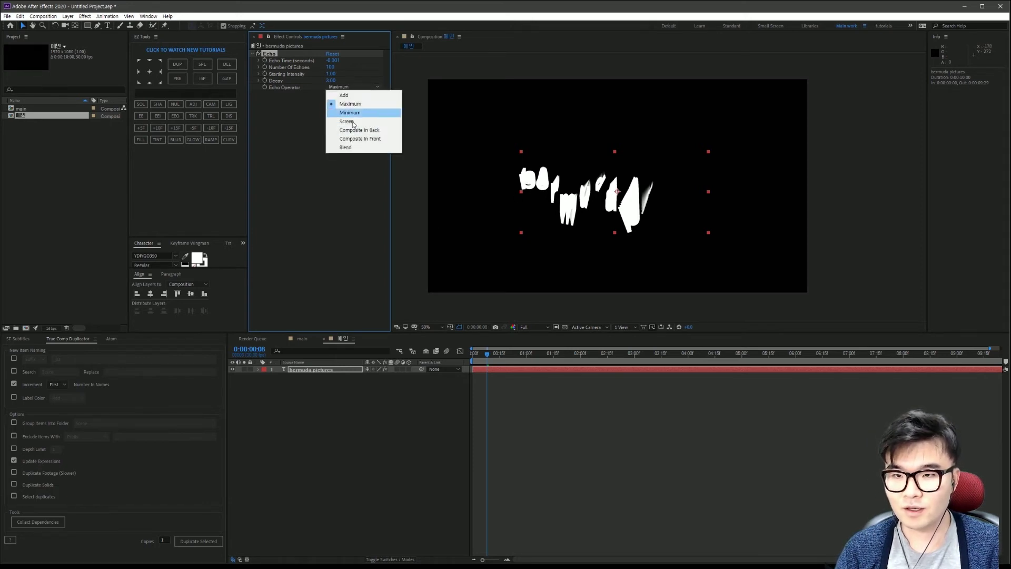
{"action": "left_click", "coordinate": [350, 99]}
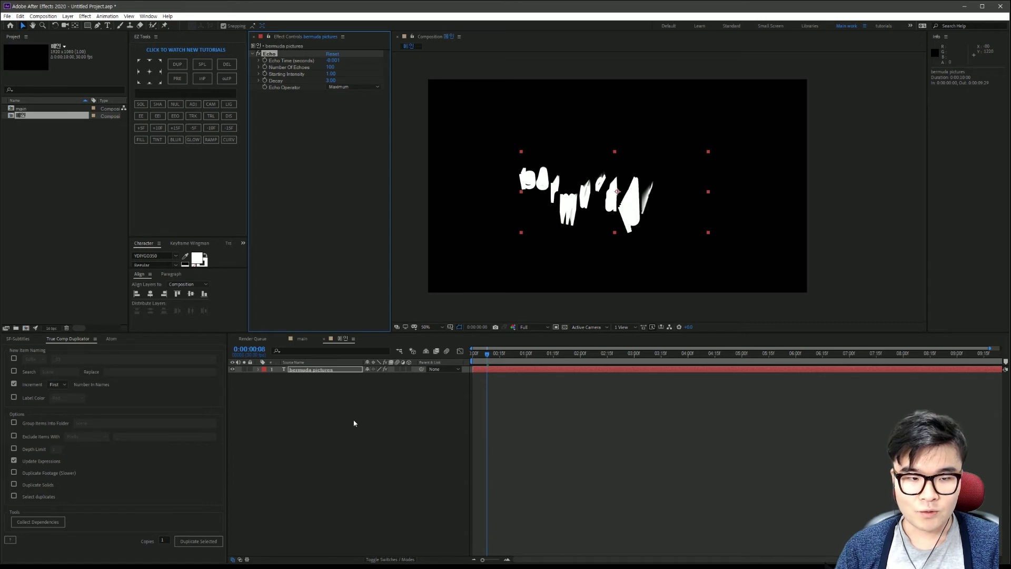
{"action": "key", "text": "Return"}
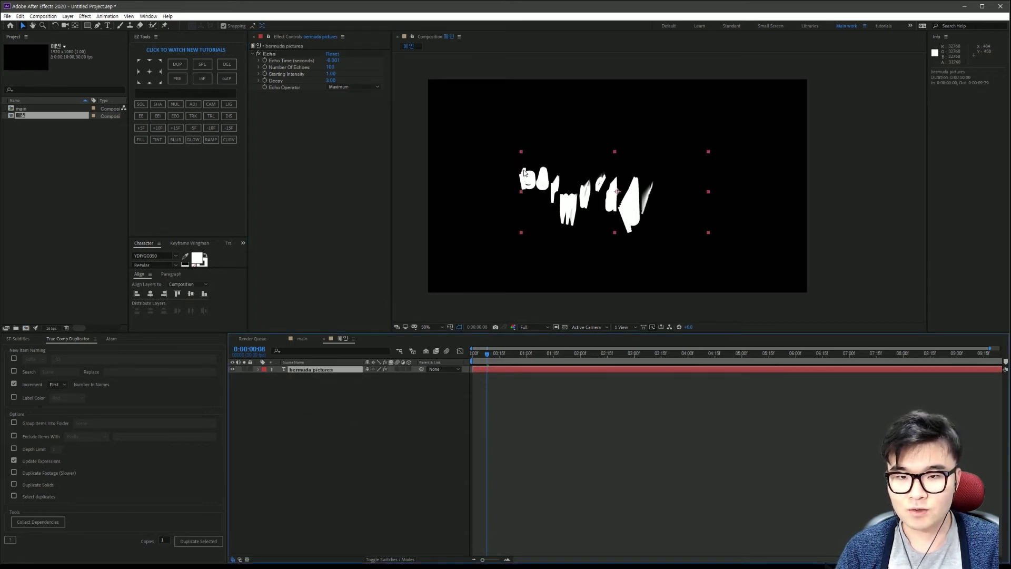
{"action": "left_click", "coordinate": [392, 407]}
{"action": "left_click", "coordinate": [334, 368]}
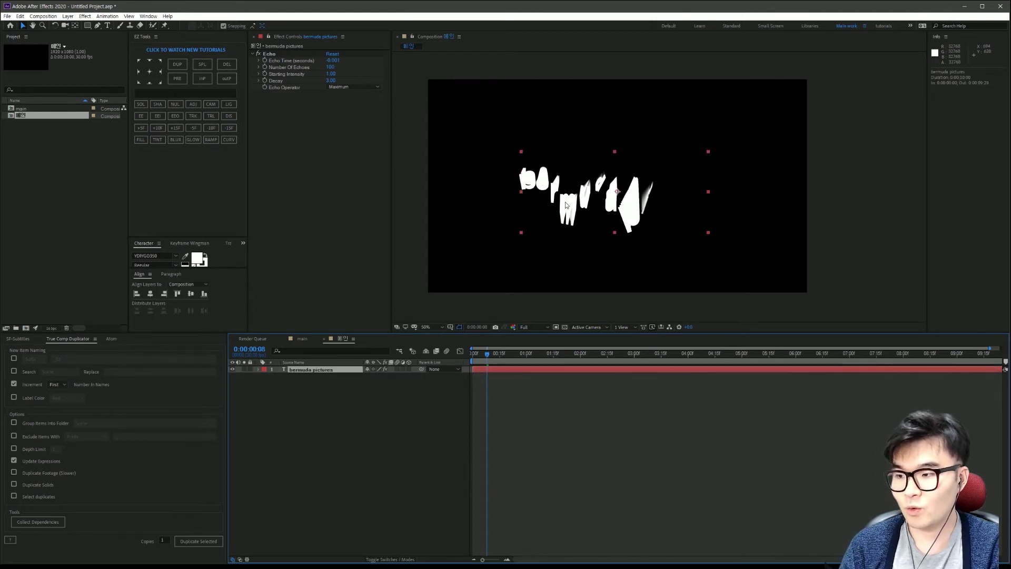
Step: Apply a Fill effect to the bermuda pictures text, coloured blue 0036FF
{"action": "key", "text": "ctrl+space"}
{"action": "type", "text": "fi"}
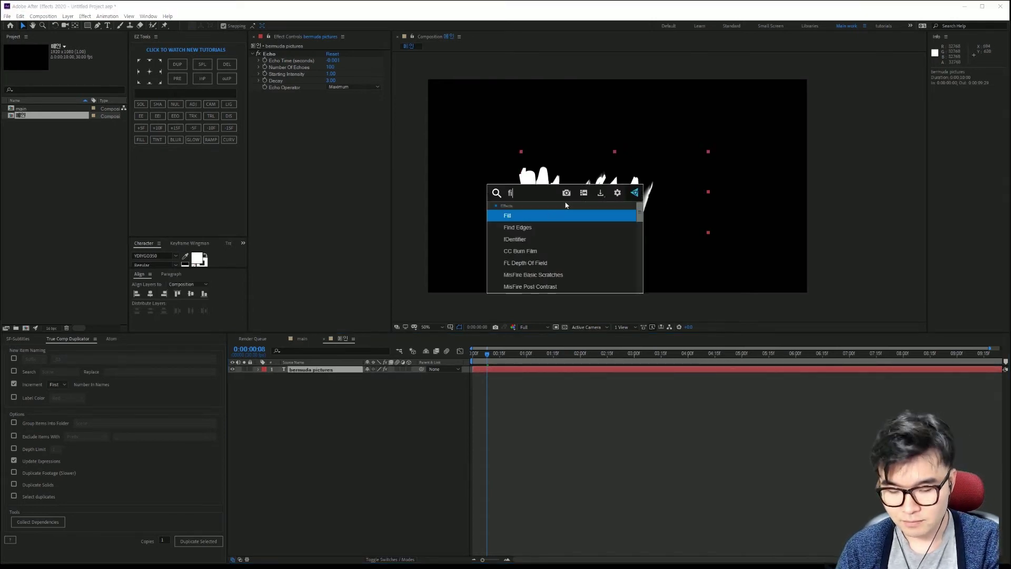
{"action": "key", "text": "Return"}
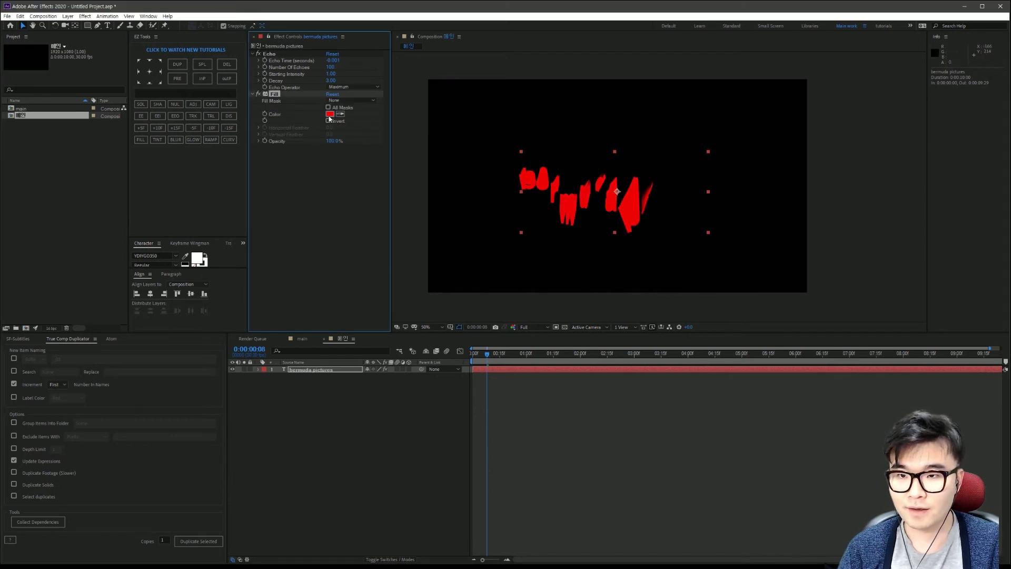
{"action": "left_click", "coordinate": [329, 114]}
{"action": "left_click", "coordinate": [398, 265]}
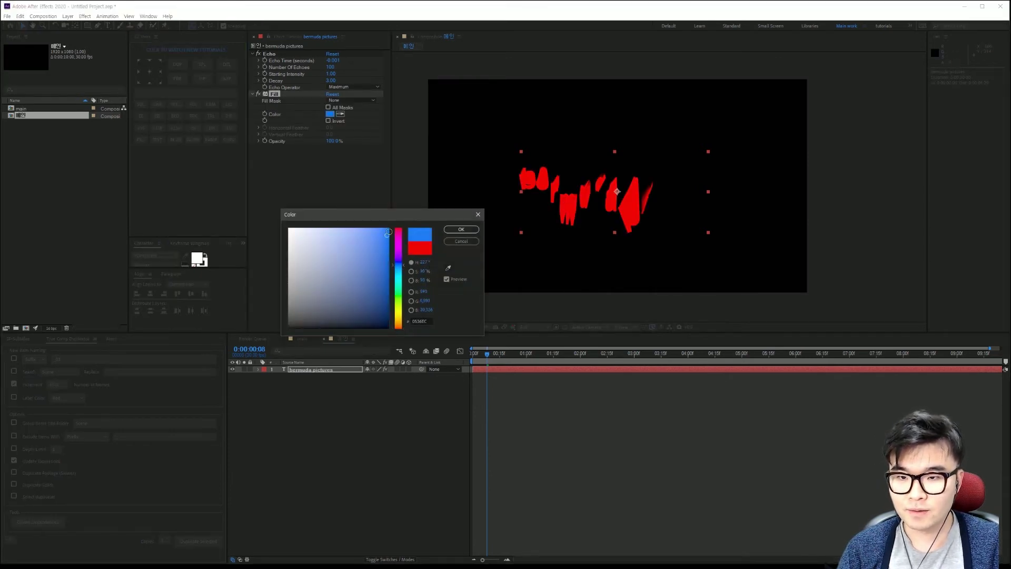
{"action": "left_click", "coordinate": [451, 230]}
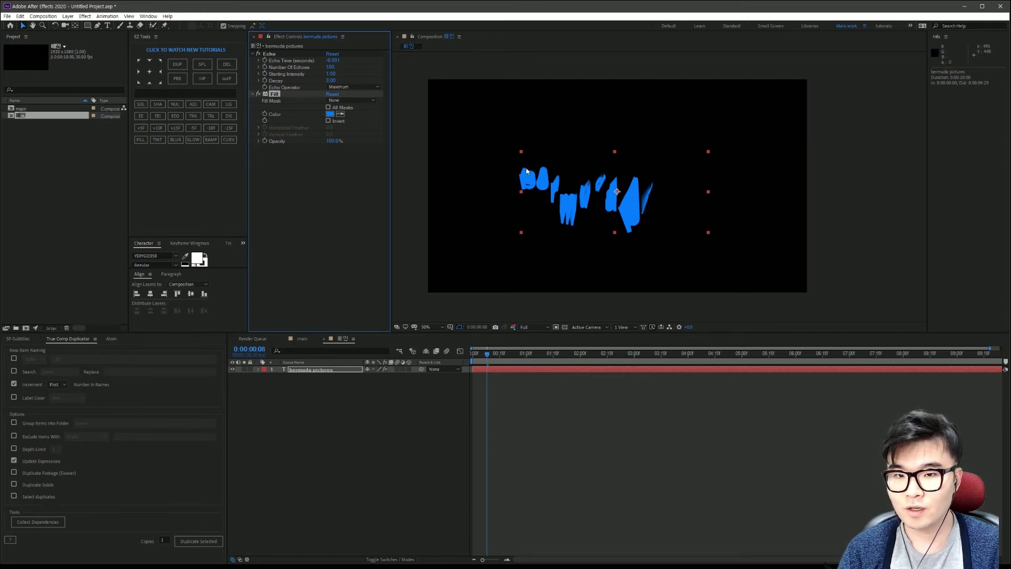
{"action": "left_click", "coordinate": [339, 392]}
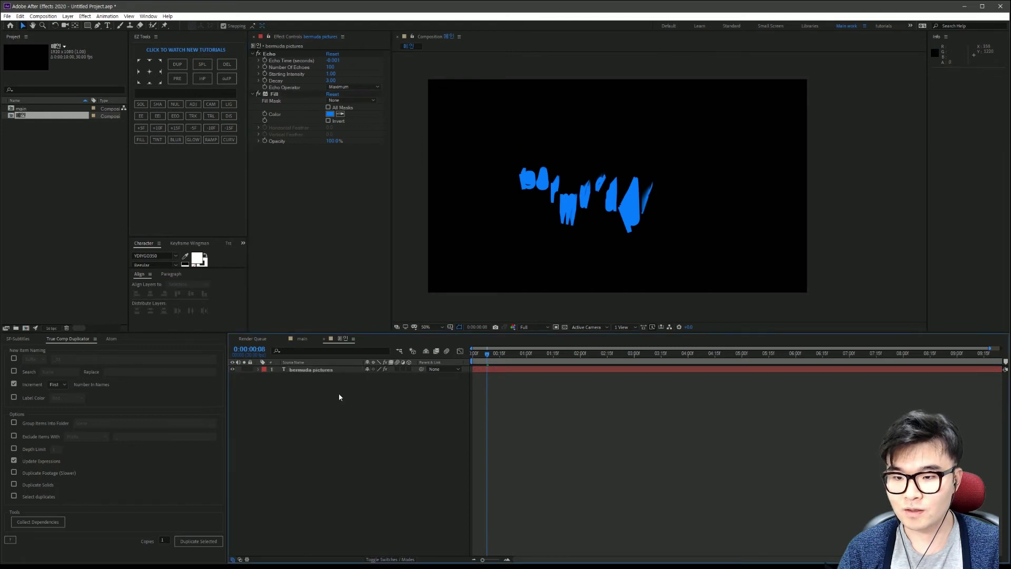
{"action": "left_click", "coordinate": [347, 369]}
Step: Add CC Composite to the bermuda pictures layer so white letters sit in front of the blue trail
{"action": "key", "text": "ctrl+space"}
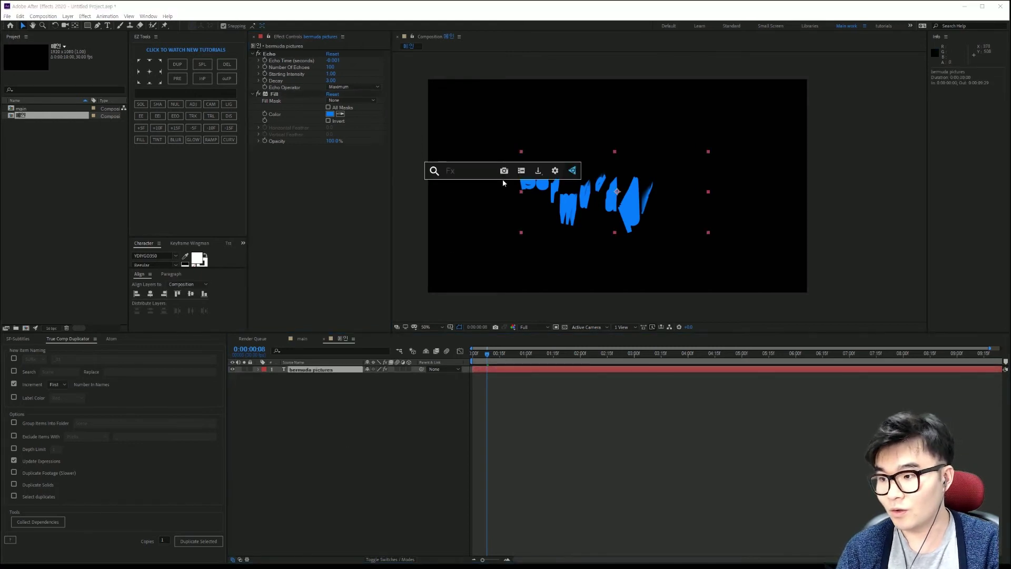
{"action": "type", "text": "cc comp"}
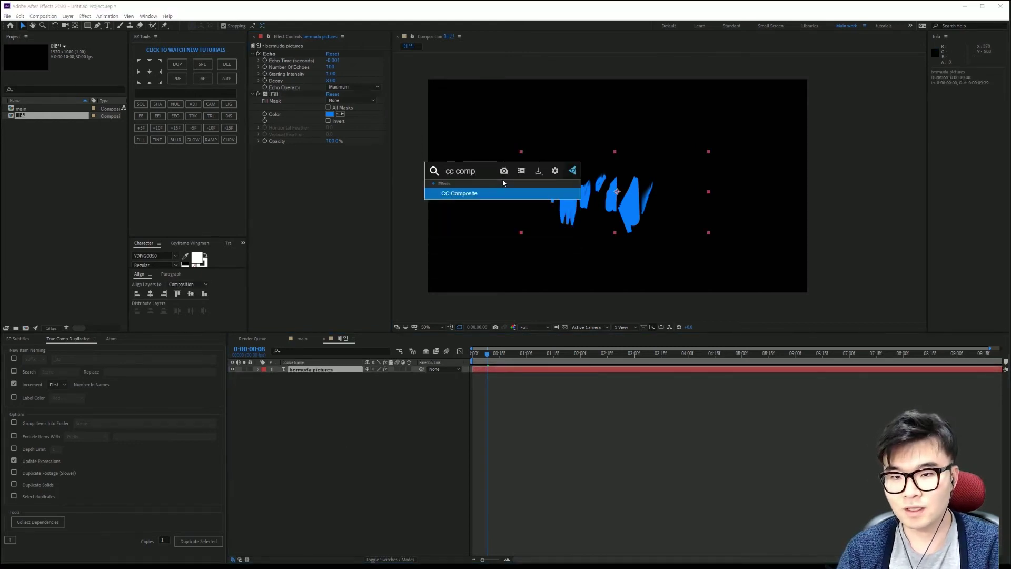
{"action": "left_click", "coordinate": [479, 195]}
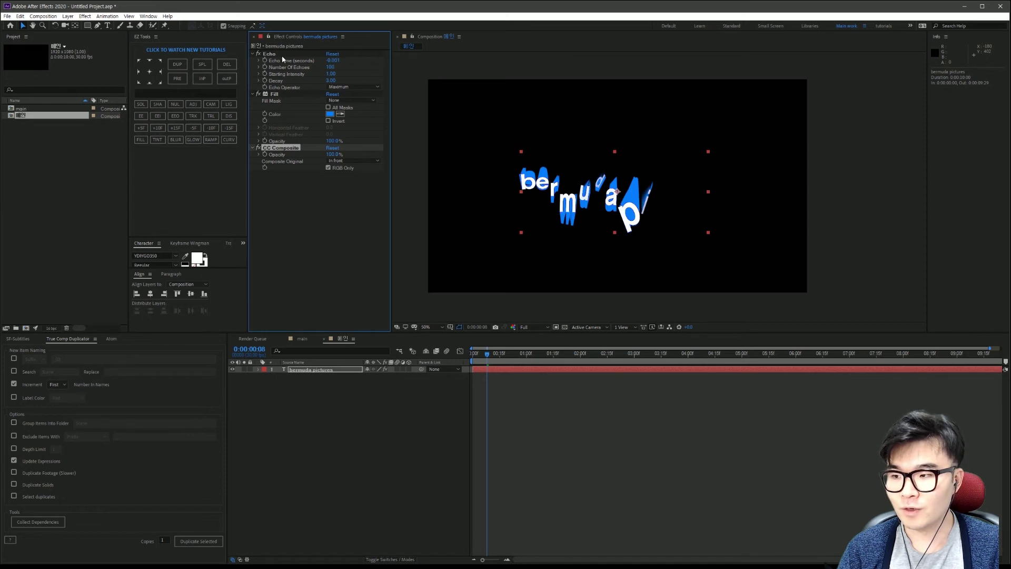
{"action": "left_click", "coordinate": [329, 370]}
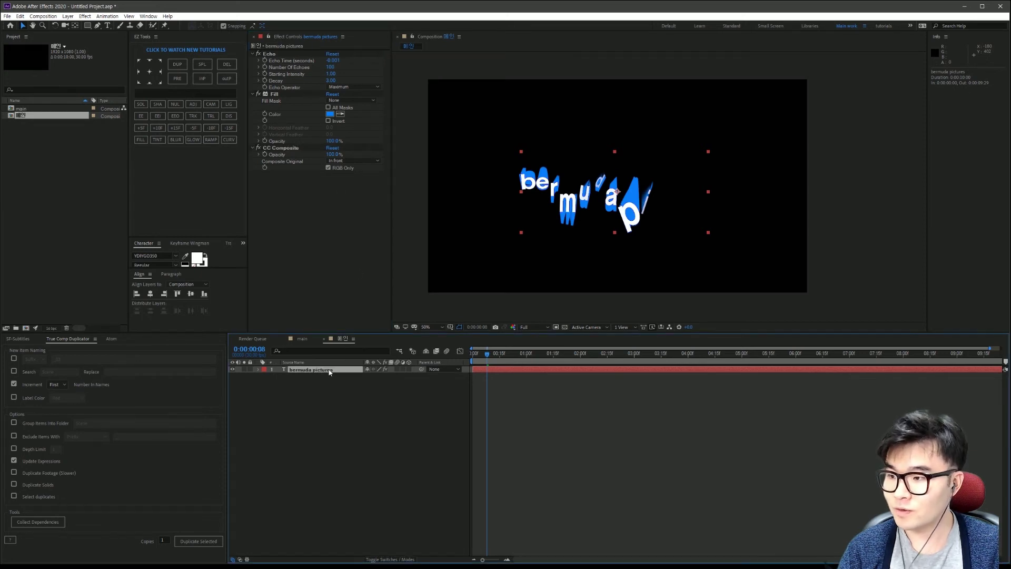
{"action": "right_click", "coordinate": [329, 370]}
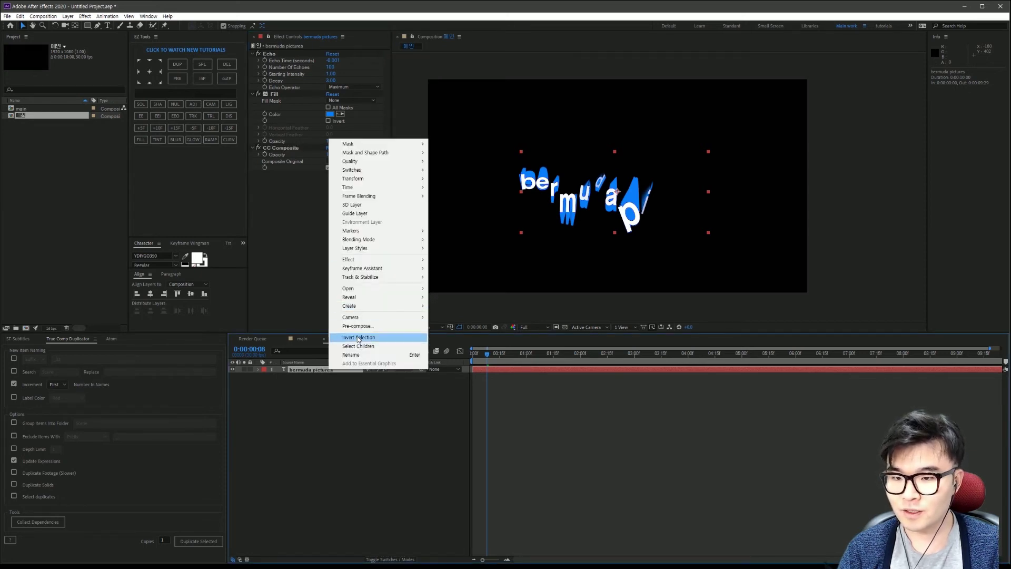
{"action": "left_click", "coordinate": [344, 438]}
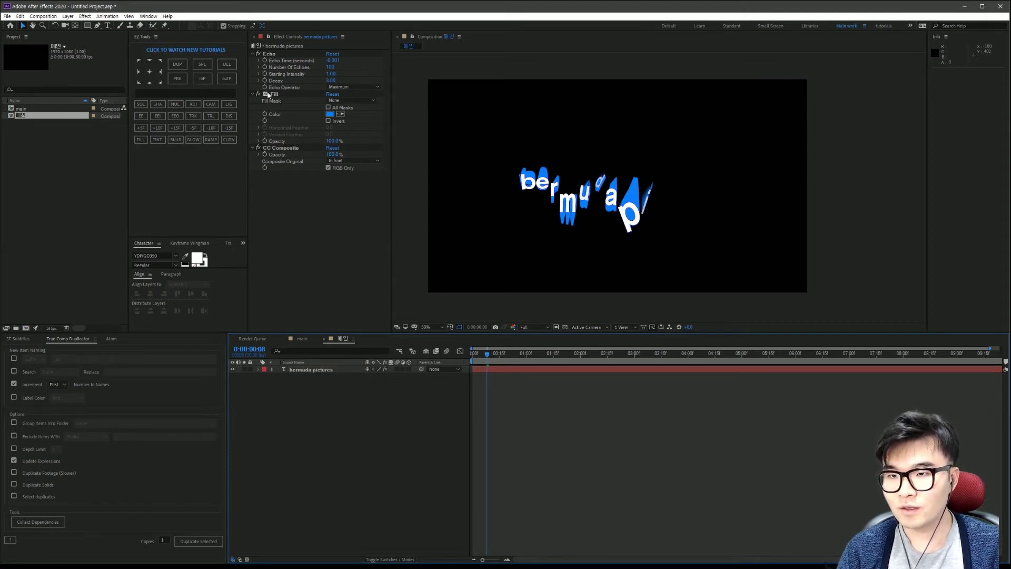
{"action": "left_click", "coordinate": [278, 148]}
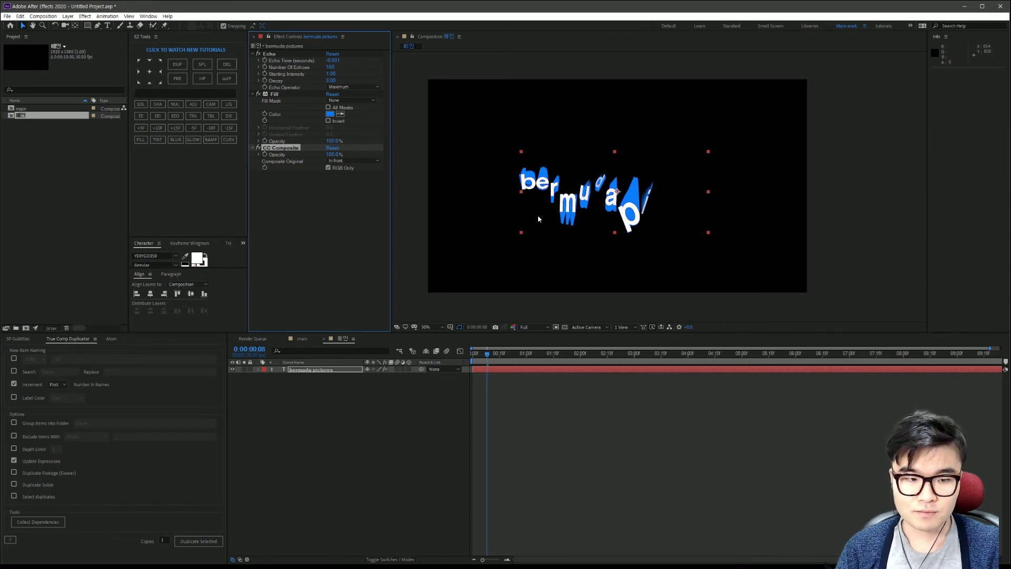
Step: Preview the echo animation with the blue trail
{"action": "key", "text": "space"}
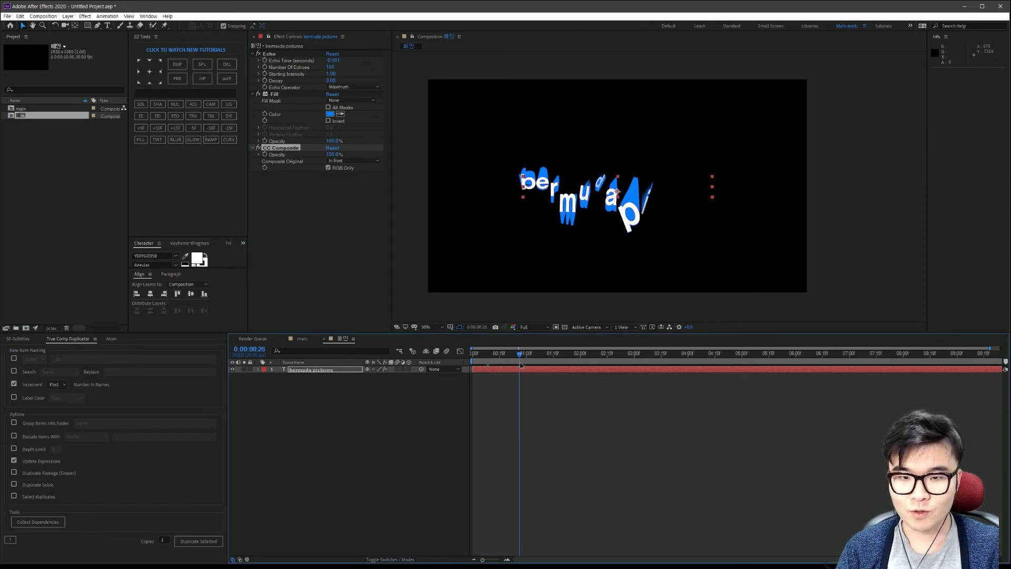
{"action": "key", "text": "space"}
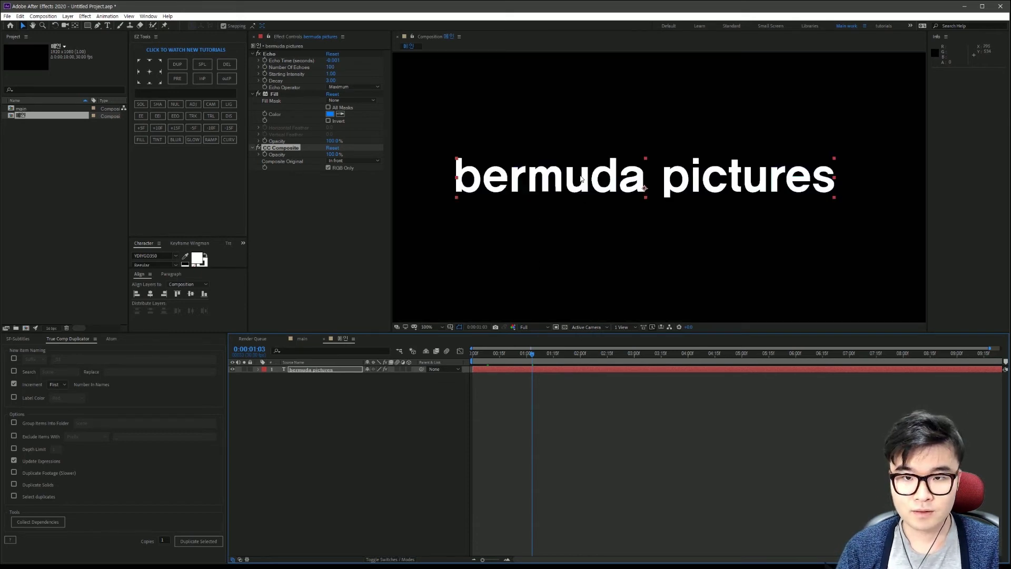
{"action": "scroll", "coordinate": [586, 228], "scroll_direction": "up", "scroll_amount": 2}
{"action": "scroll", "coordinate": [580, 178], "scroll_direction": "up", "scroll_amount": 4}
{"action": "scroll", "coordinate": [579, 175], "scroll_direction": "up", "scroll_amount": 1}
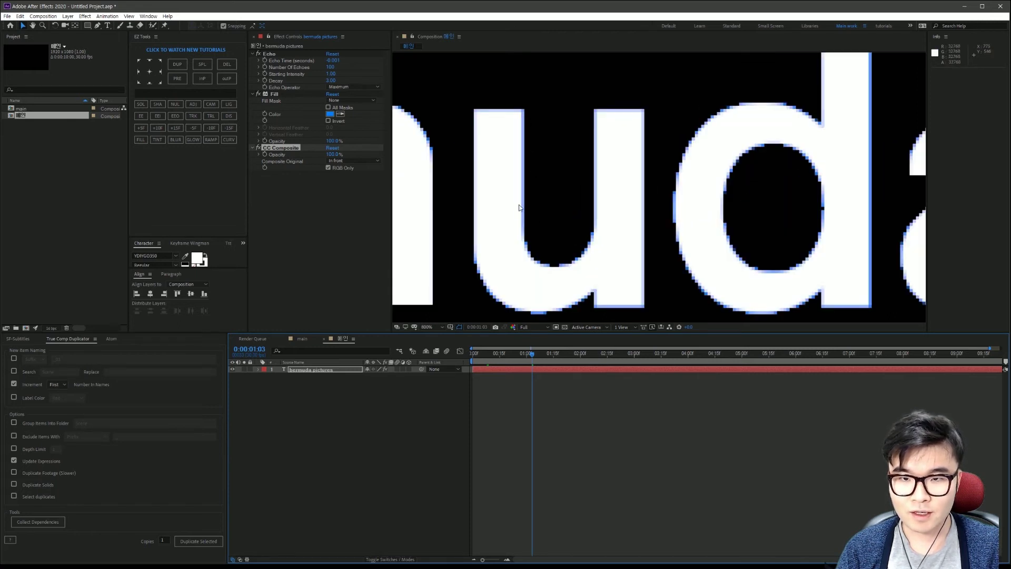
Step: With the bermuda pictures layer selected, search effects for 'sim' to list Simple Choker
{"action": "left_click", "coordinate": [308, 429]}
{"action": "left_click", "coordinate": [318, 370]}
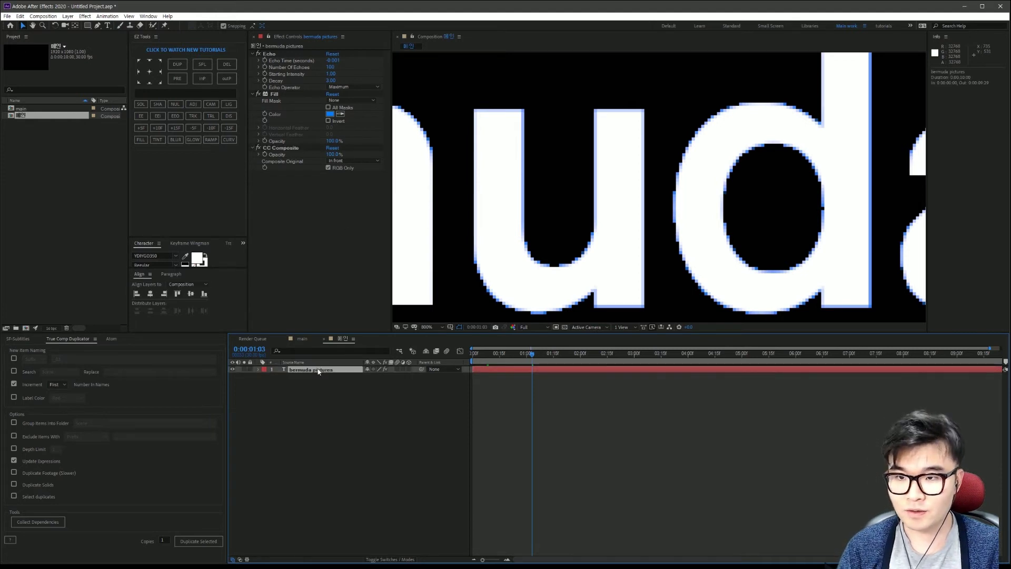
{"action": "key", "text": "ctrl+space"}
{"action": "type", "text": "sim"}
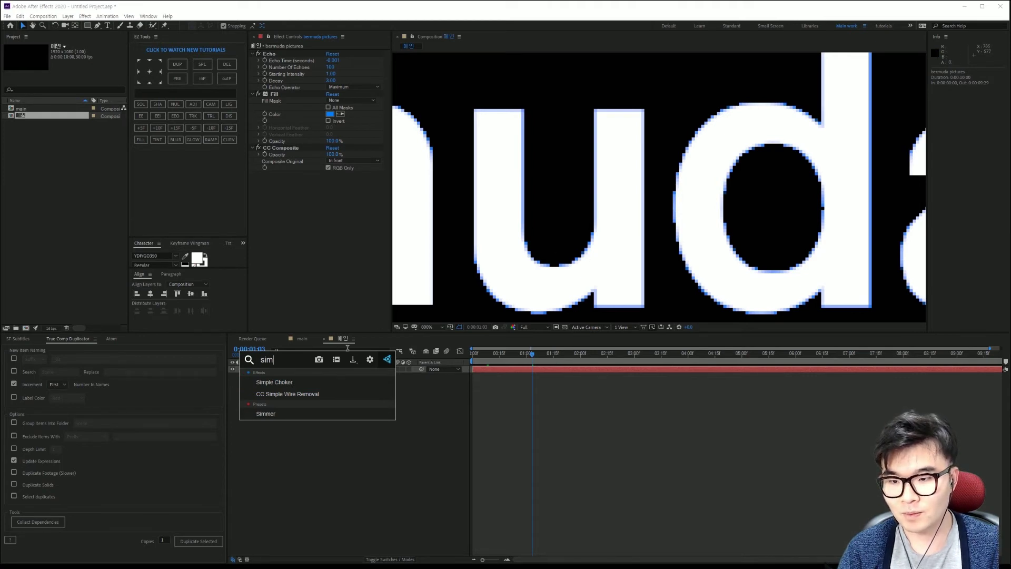
Step: Apply Simple Choker to the bermuda pictures layer with Choke Matte at 1.00
{"action": "left_click", "coordinate": [315, 387]}
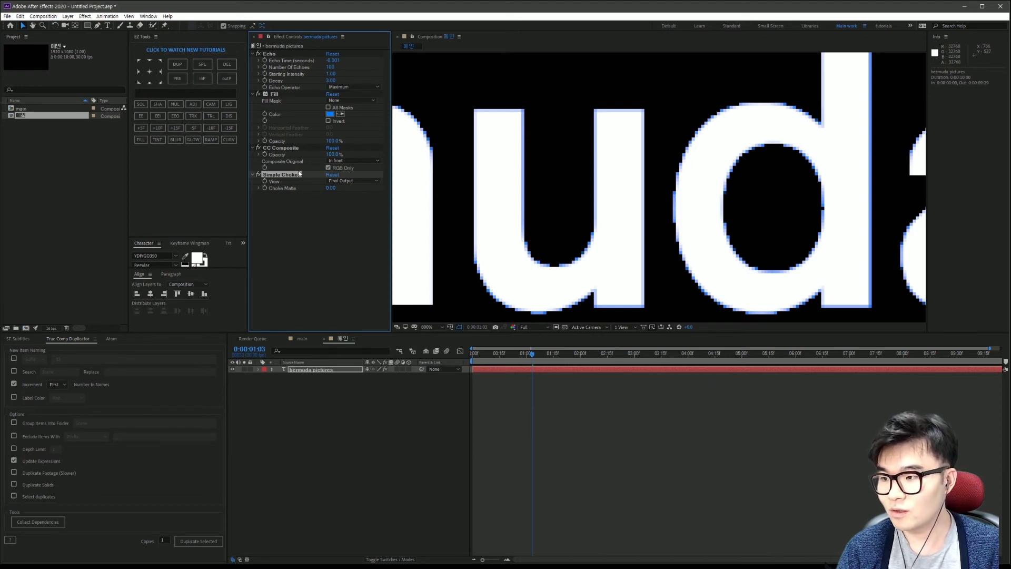
{"action": "left_click", "coordinate": [331, 188]}
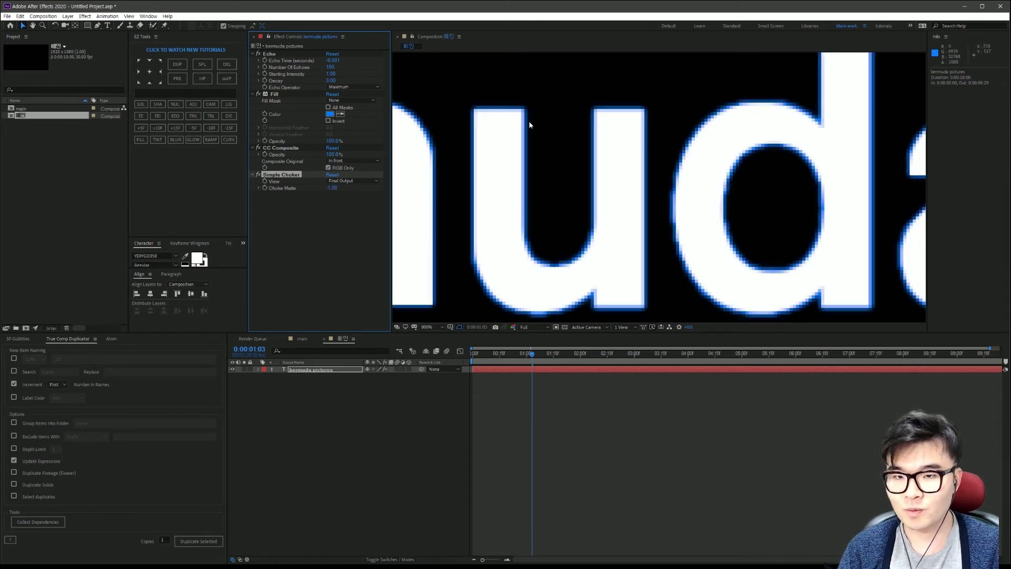
{"action": "key", "text": "ctrl+z"}
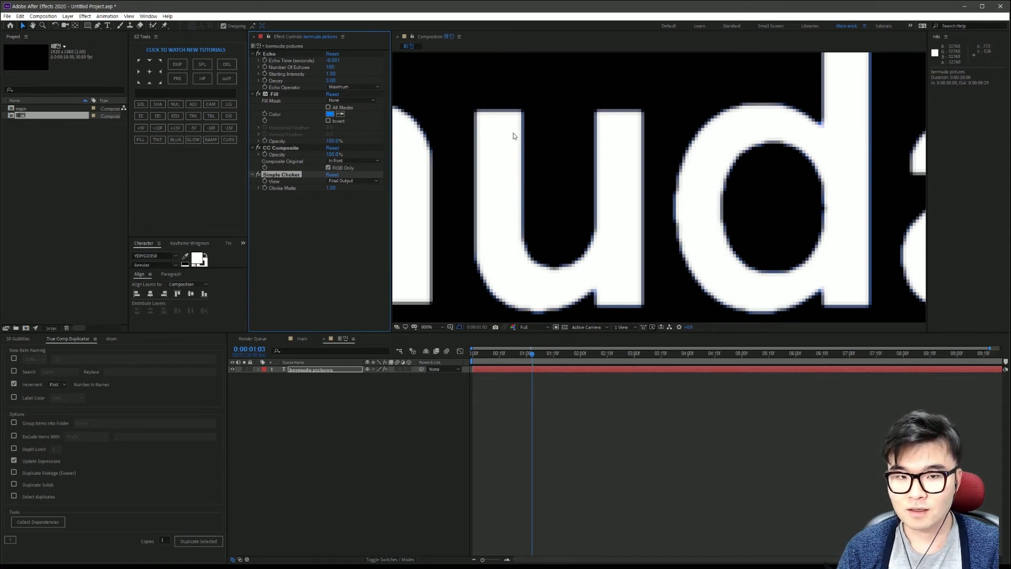
{"action": "scroll", "coordinate": [500, 130], "scroll_direction": "down", "scroll_amount": 1}
{"action": "scroll", "coordinate": [487, 125], "scroll_direction": "down", "scroll_amount": 2}
{"action": "scroll", "coordinate": [476, 121], "scroll_direction": "down", "scroll_amount": 1}
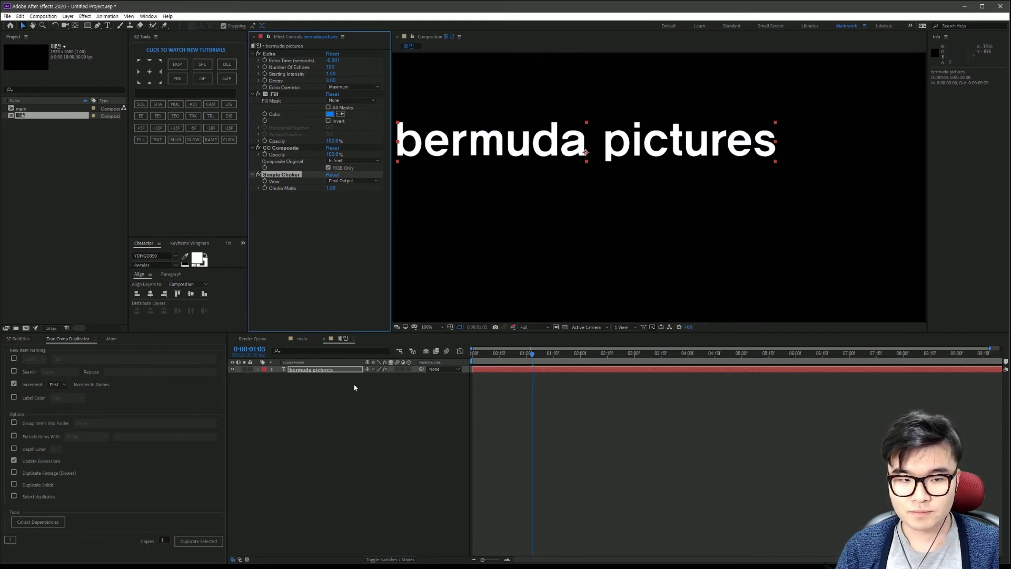
{"action": "left_click", "coordinate": [358, 370]}
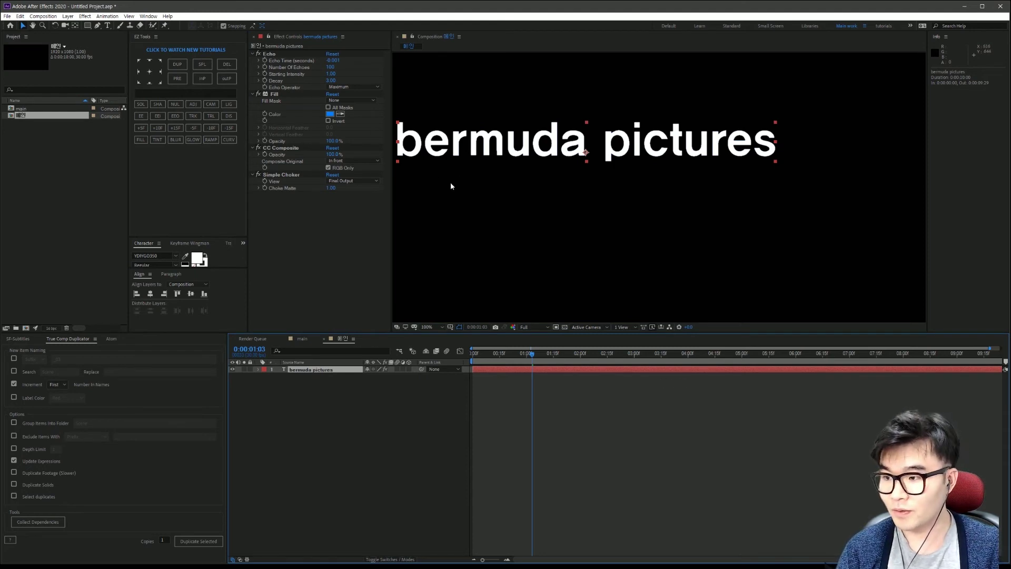
Step: Centre the bermuda pictures text, reveal its keyframes and scrub through the in-animation
{"action": "key", "text": "ctrl+Home"}
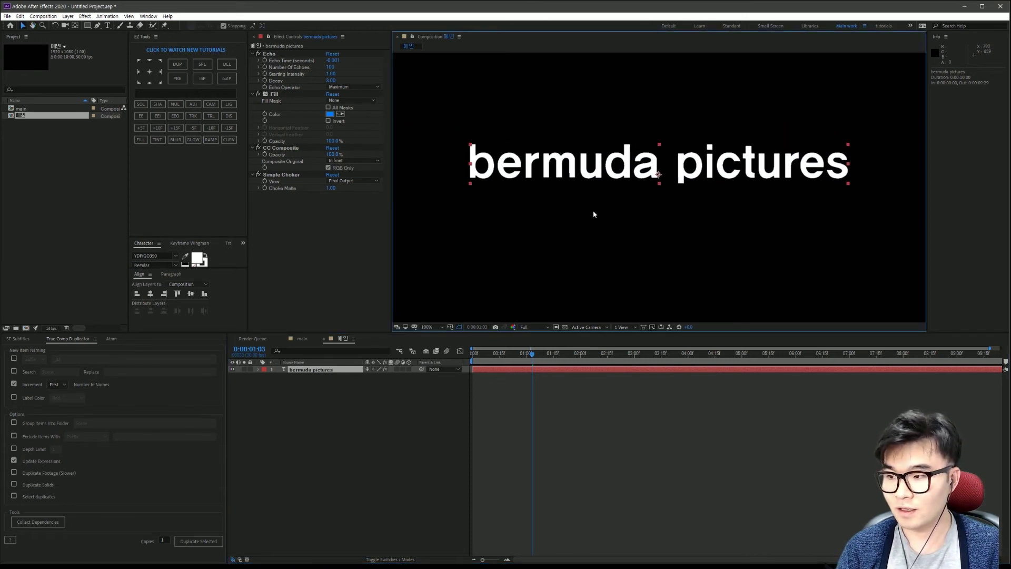
{"action": "left_click", "coordinate": [543, 372]}
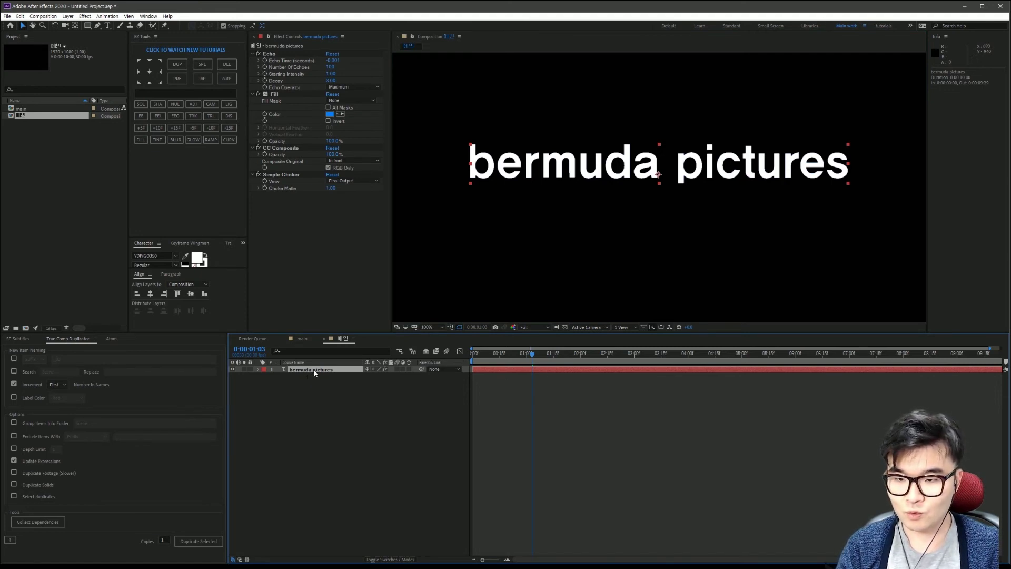
{"action": "key", "text": "u"}
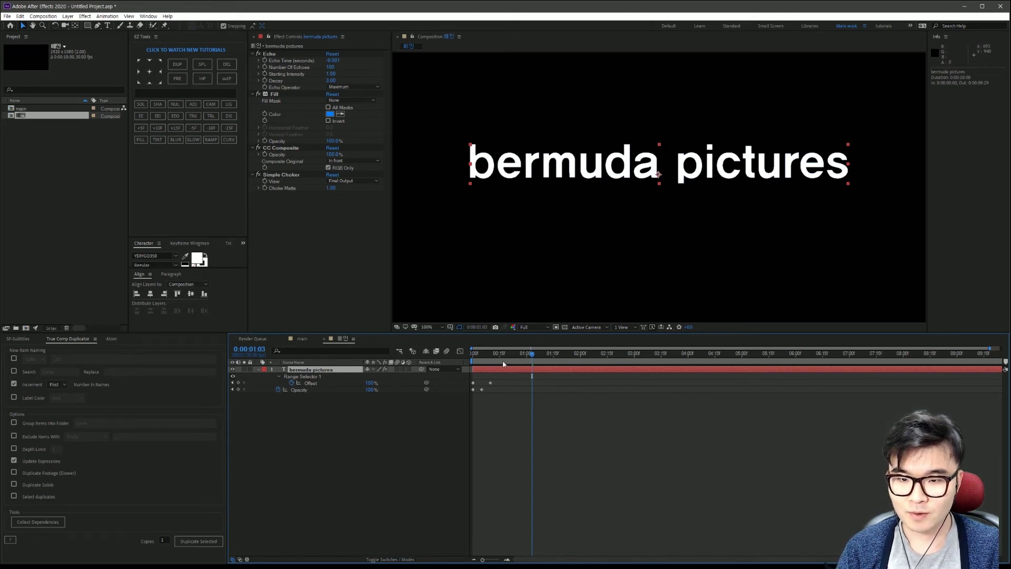
{"action": "left_click_drag", "start_coordinate": [504, 364], "coordinate": [456, 363]}
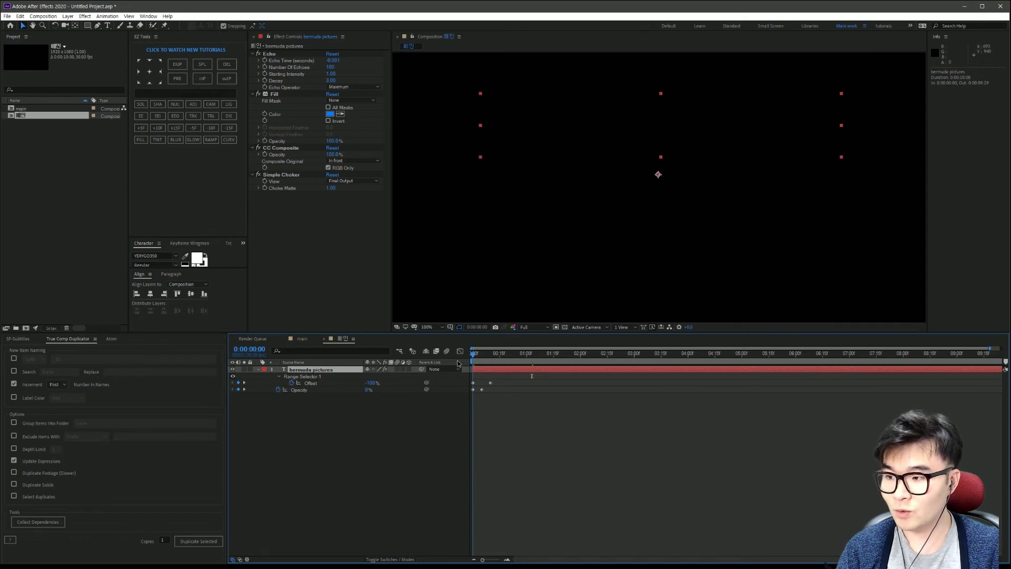
{"action": "left_click_drag", "start_coordinate": [457, 363], "coordinate": [491, 370]}
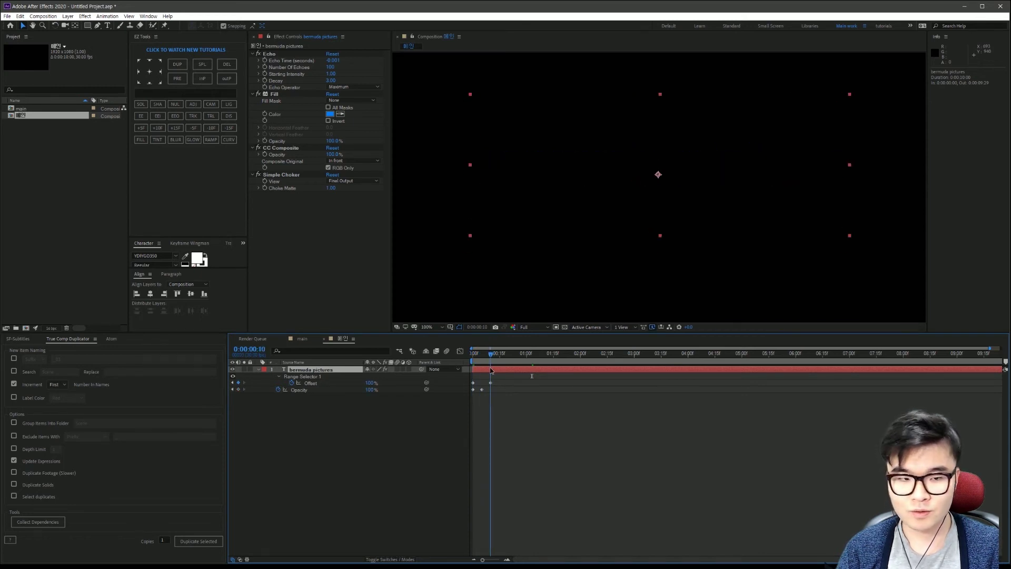
{"action": "left_click_drag", "start_coordinate": [491, 370], "coordinate": [561, 379]}
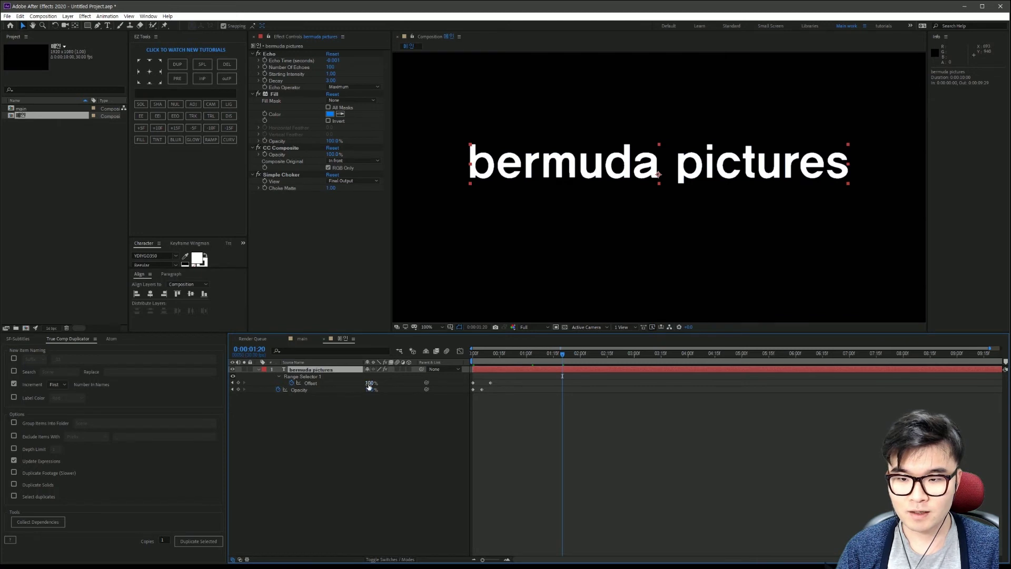
Step: Keyframe the Range Selector Offset at 1:20, then set it to -100% at 2:00
{"action": "left_click", "coordinate": [238, 383]}
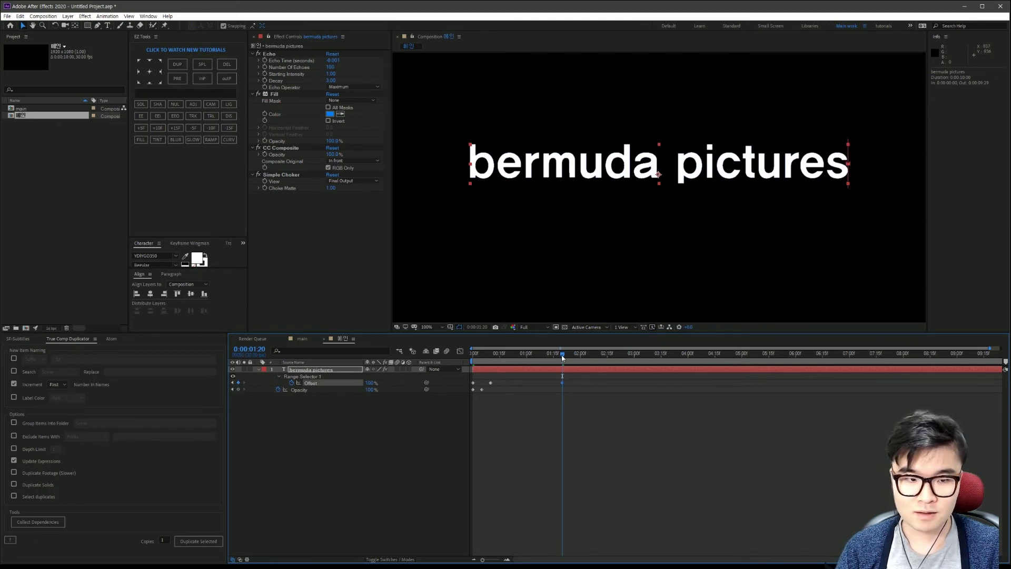
{"action": "left_click_drag", "start_coordinate": [562, 357], "coordinate": [580, 365]}
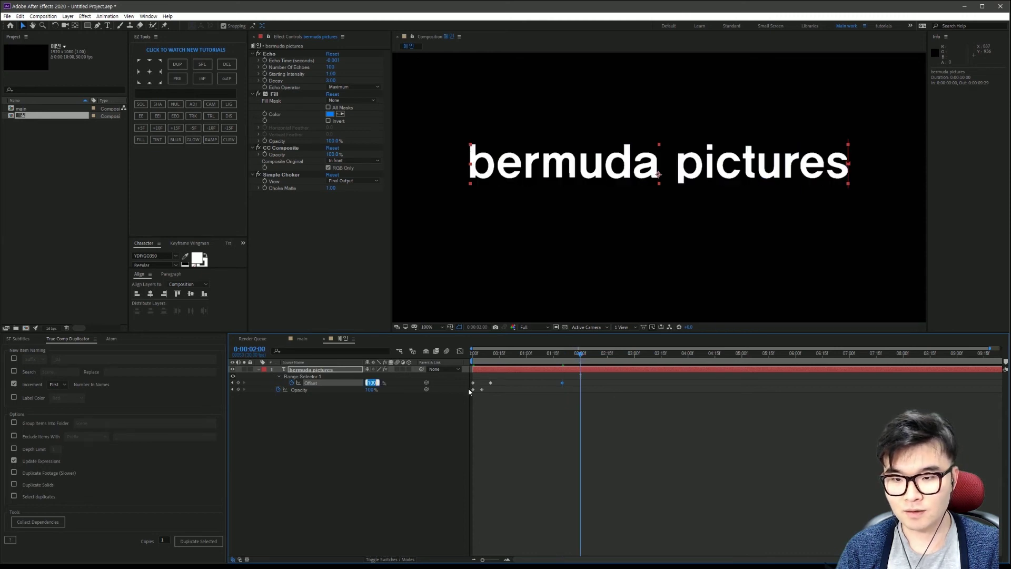
{"action": "type", "text": "-100"}
{"action": "key", "text": "Return"}
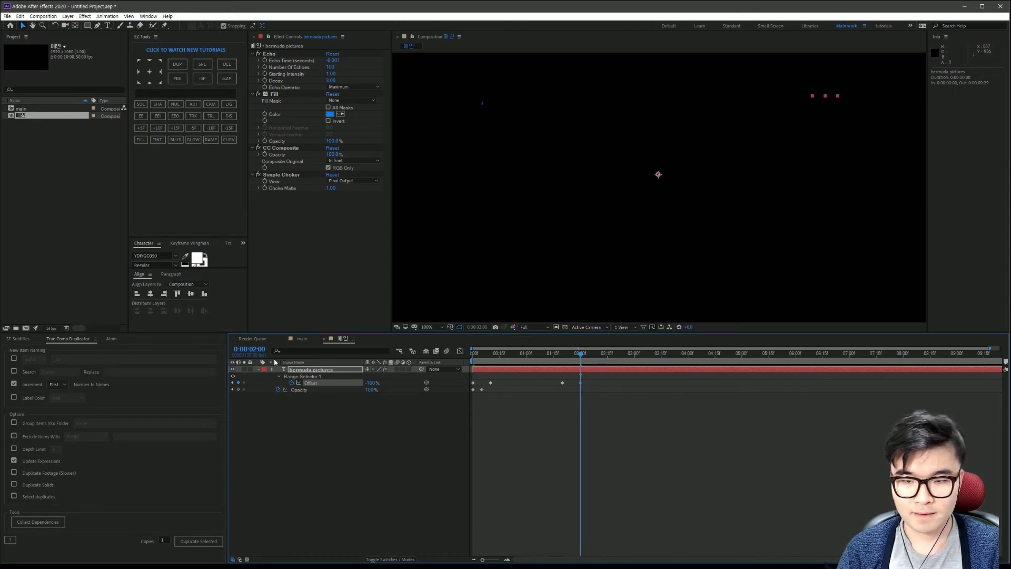
Step: Turn on Randomize Order in Range Selector 1's Advanced options
{"action": "left_click", "coordinate": [280, 377]}
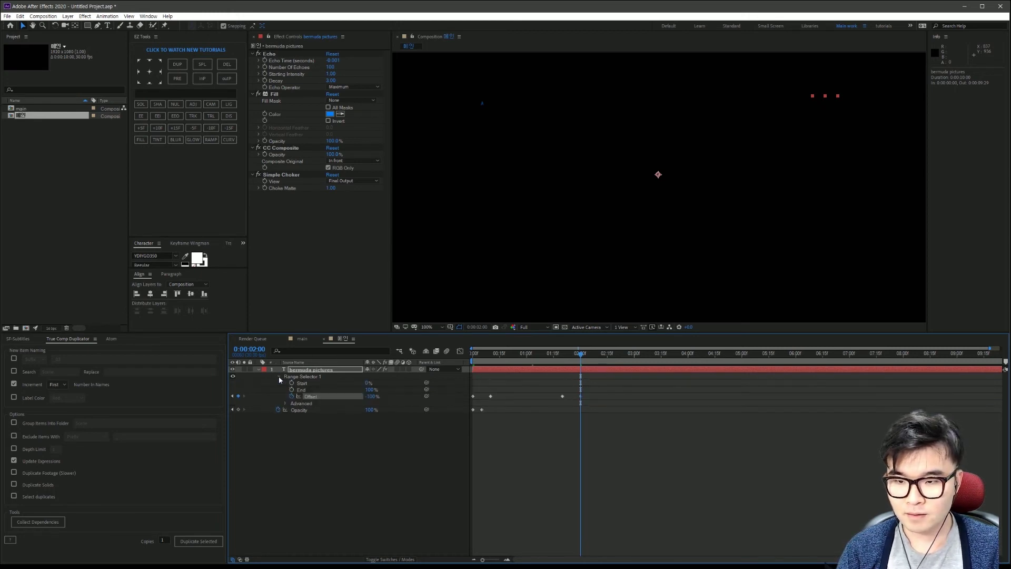
{"action": "left_click", "coordinate": [285, 404]}
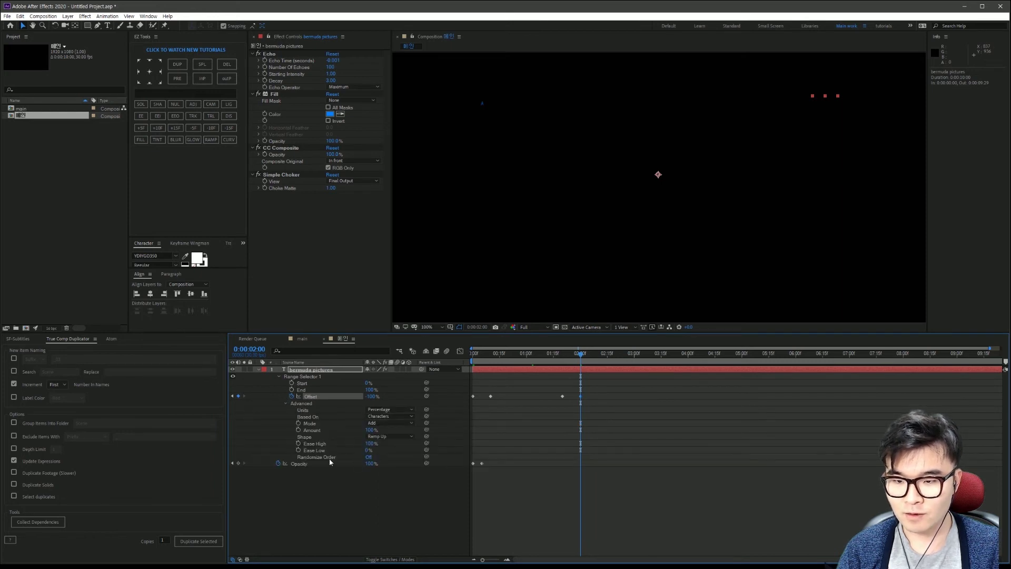
{"action": "left_click_drag", "start_coordinate": [542, 354], "coordinate": [537, 353]}
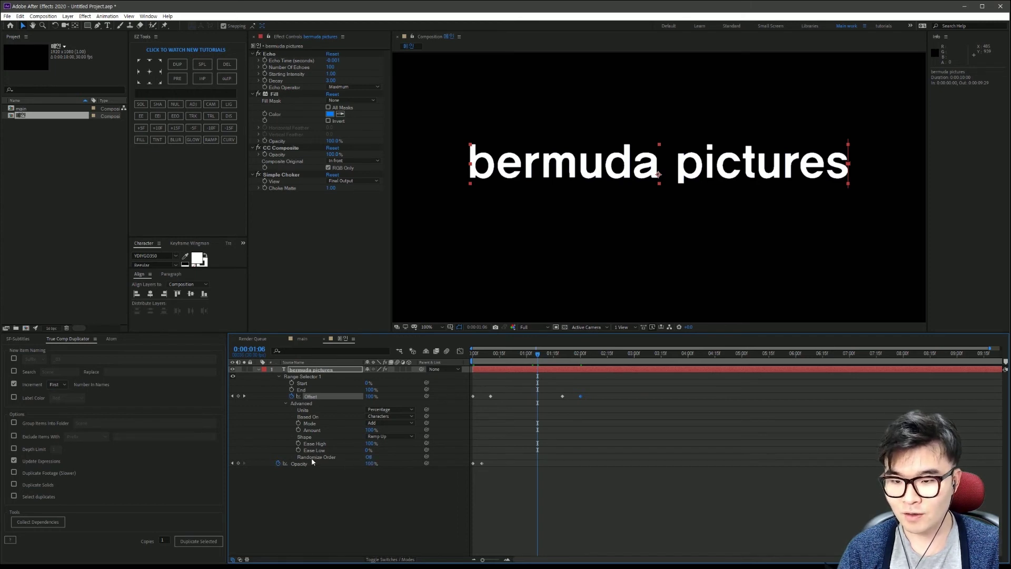
{"action": "left_click", "coordinate": [369, 456]}
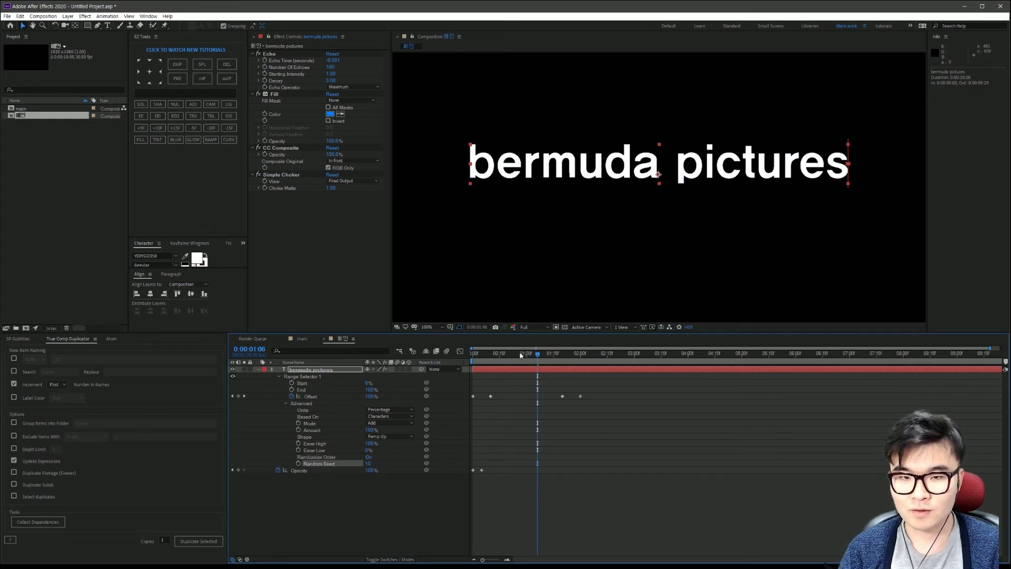
{"action": "key", "text": "shift+Page_Up"}
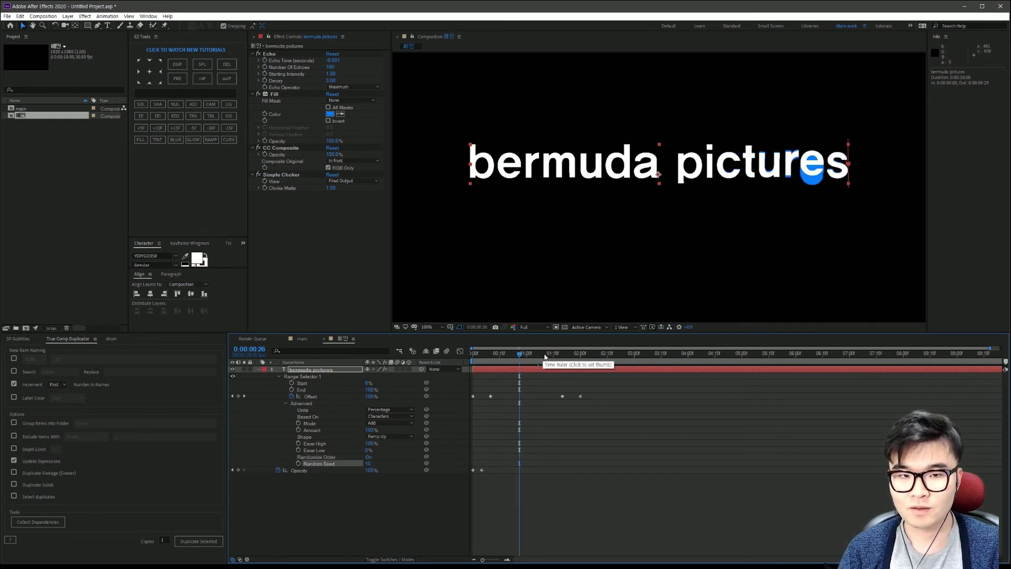
{"action": "left_click", "coordinate": [544, 357]}
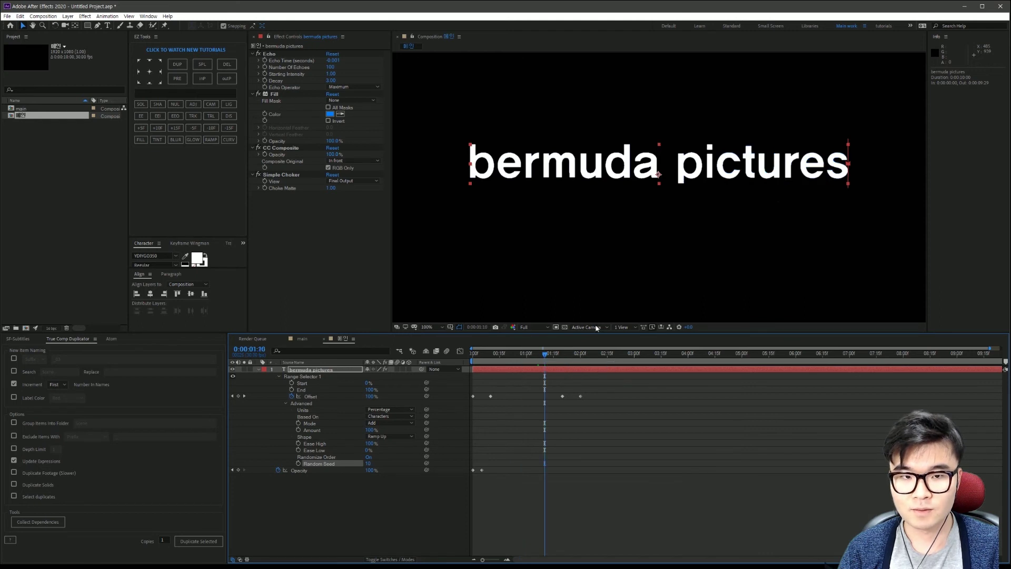
Step: Raise Random Seed from 10 to 50 and scrub frames 1:05–1:24 to preview the exit
{"action": "left_click_drag", "start_coordinate": [370, 463], "coordinate": [451, 457]}
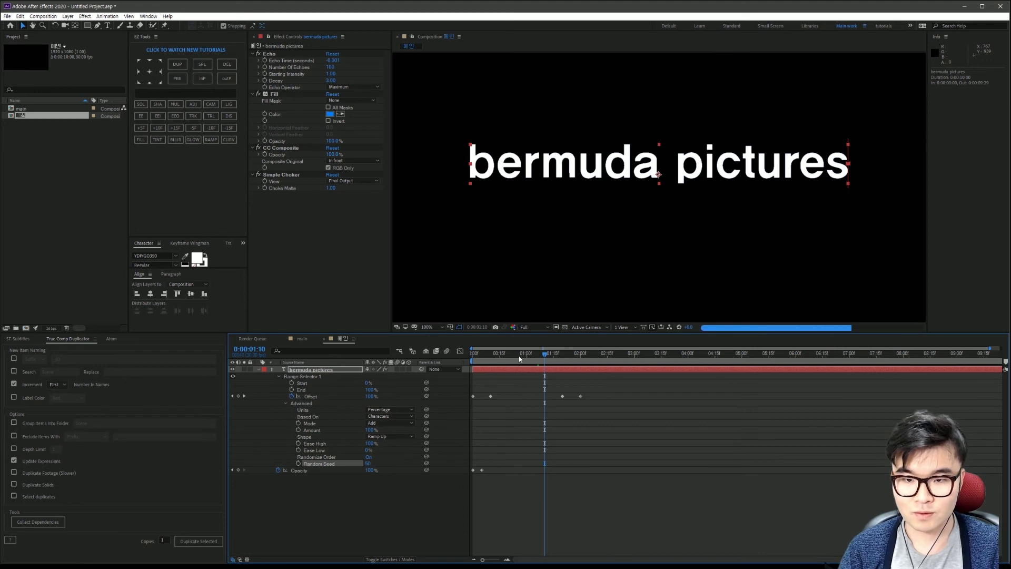
{"action": "left_click", "coordinate": [536, 359]}
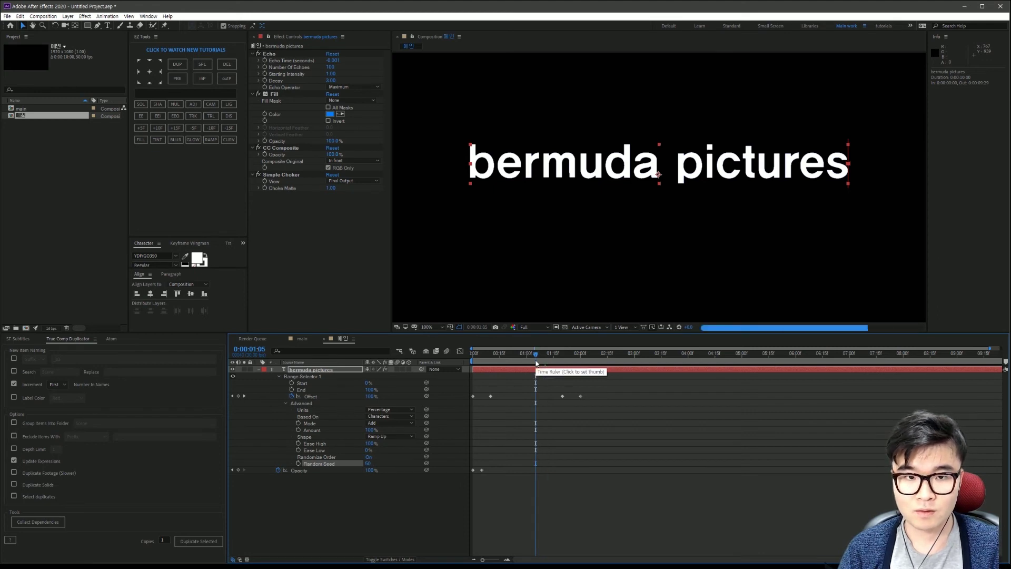
{"action": "left_click", "coordinate": [539, 361]}
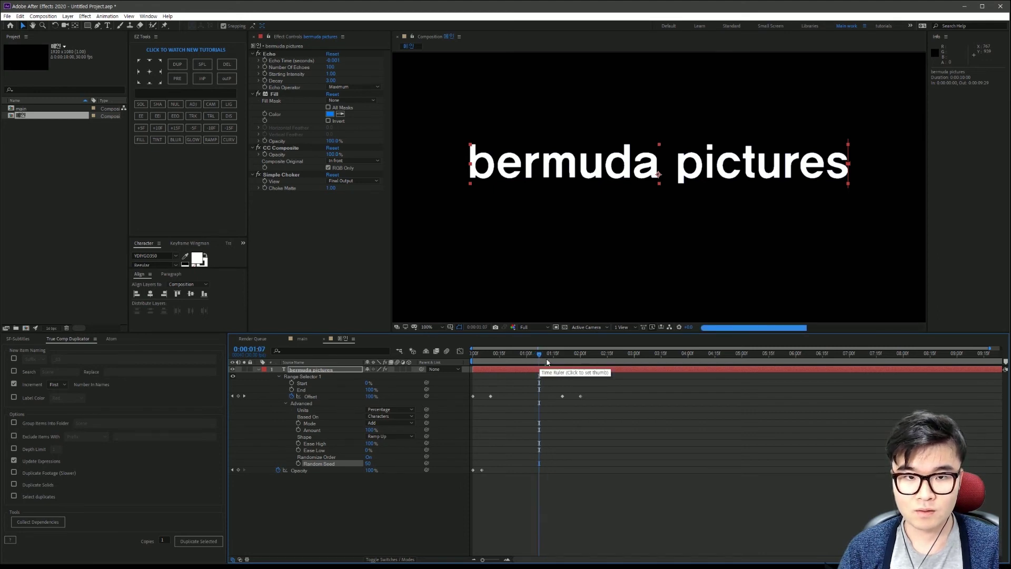
{"action": "left_click", "coordinate": [546, 361]}
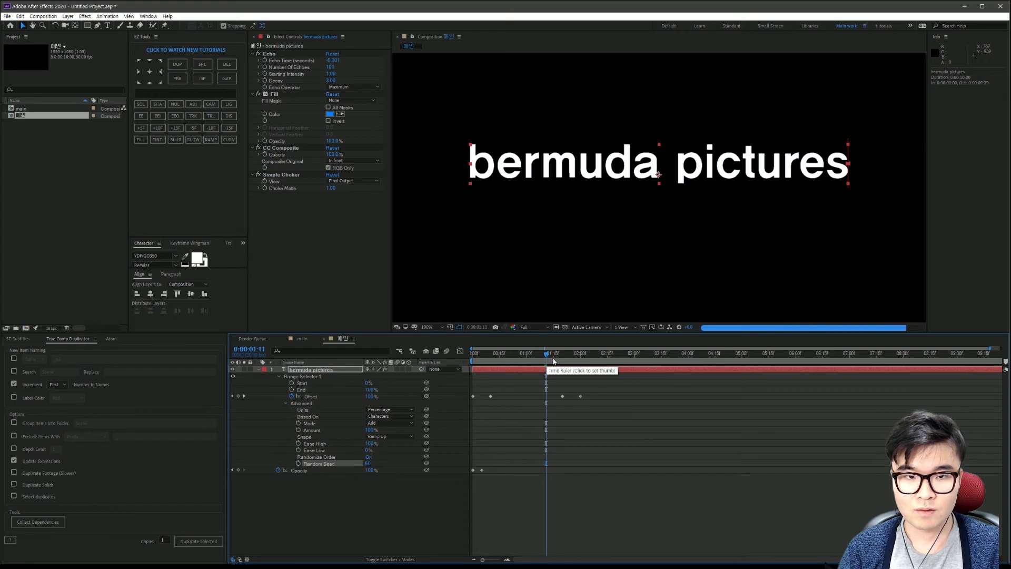
{"action": "left_click", "coordinate": [554, 361]}
{"action": "left_click", "coordinate": [569, 361]}
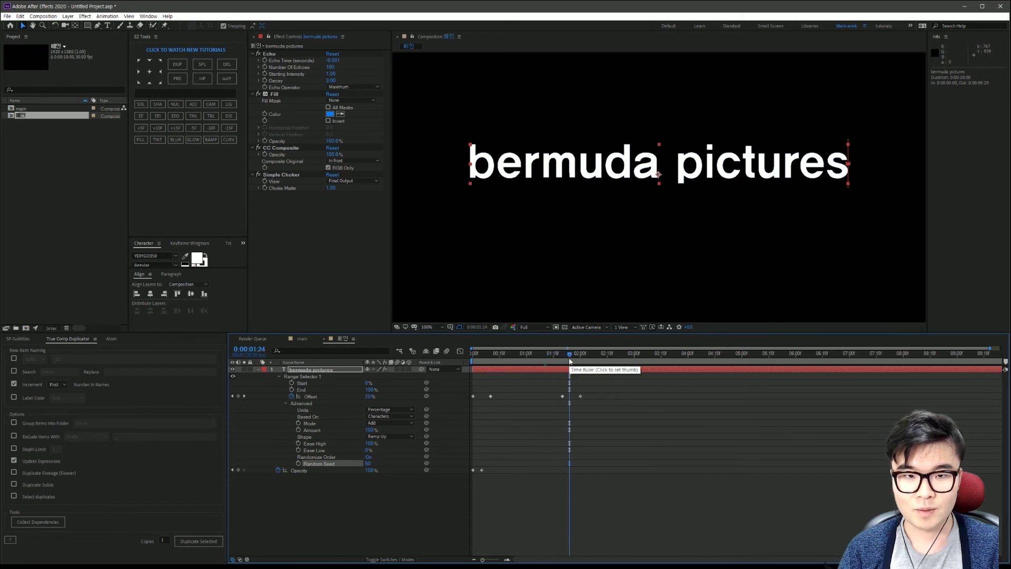
{"action": "left_click", "coordinate": [523, 362]}
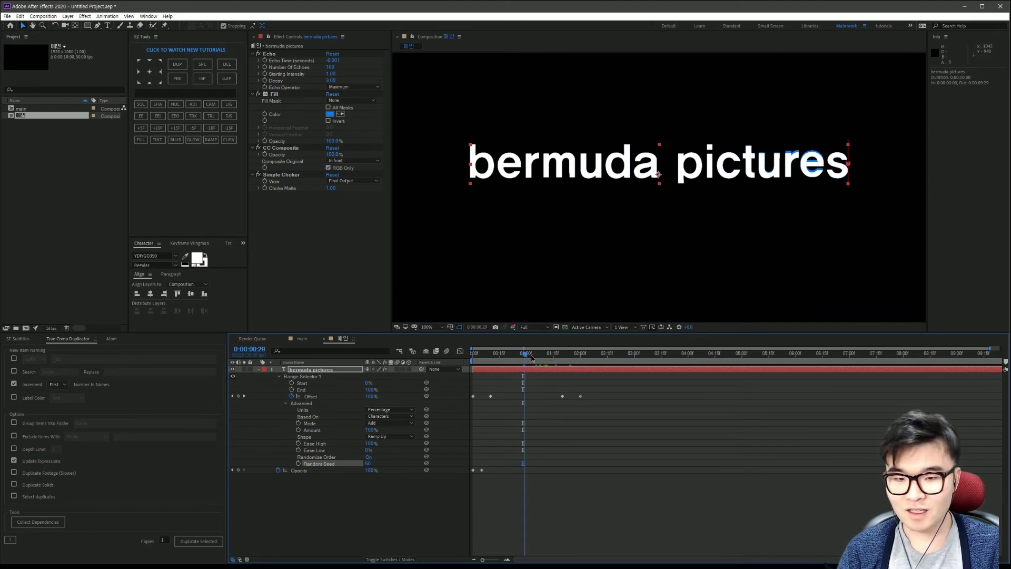
Step: Trim the bermuda pictures layer's out point to 0:00:02:15, then view frame 1:22
{"action": "left_click_drag", "start_coordinate": [525, 356], "coordinate": [611, 375]}
{"action": "key", "text": "Page_Down"}
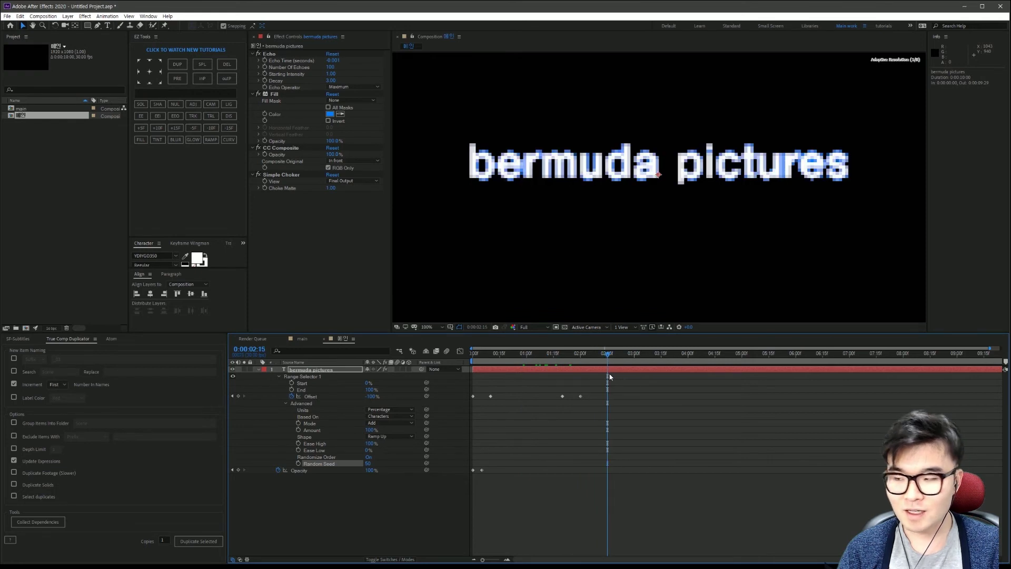
{"action": "left_click", "coordinate": [586, 370]}
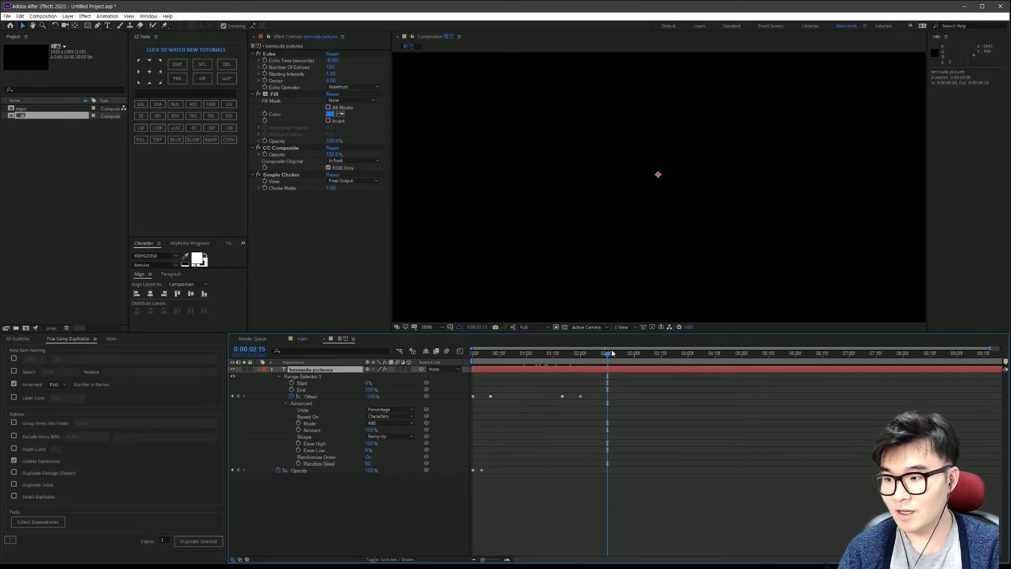
{"action": "key", "text": "alt+bracketright"}
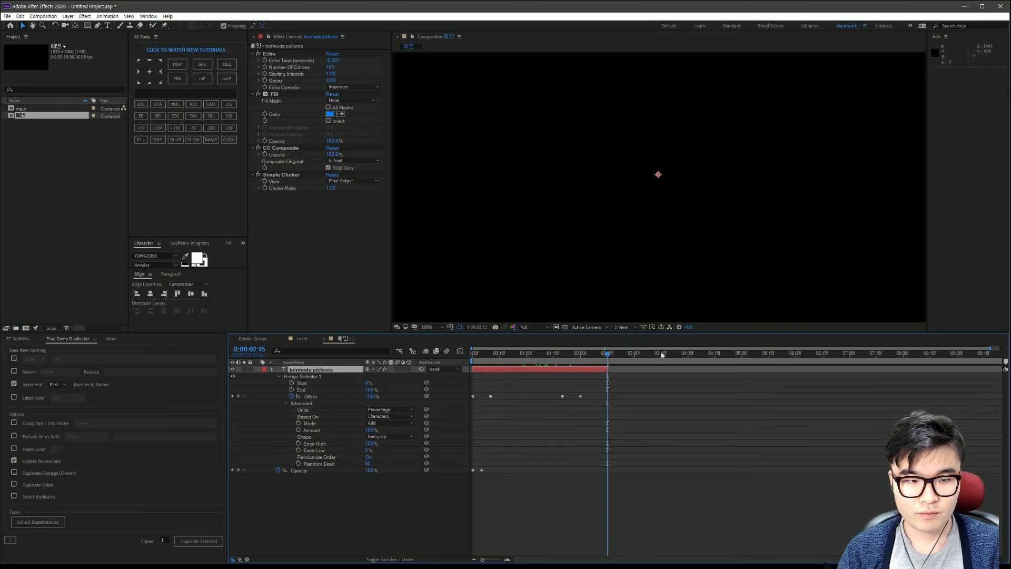
{"action": "left_click", "coordinate": [566, 352]}
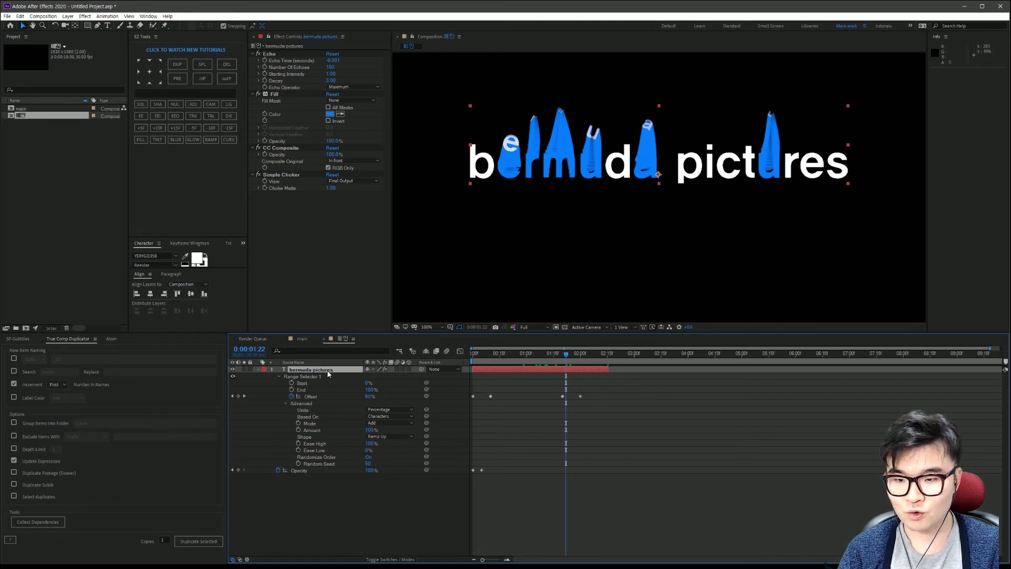
Step: Duplicate the bermuda pictures layer and make the copy start at 1:22
{"action": "left_click", "coordinate": [285, 372]}
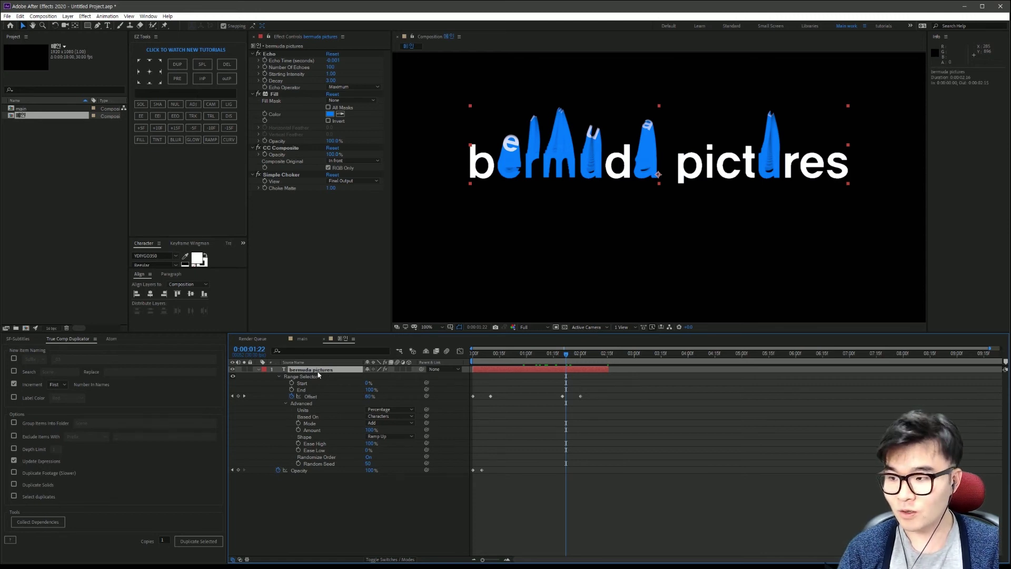
{"action": "key", "text": "ctrl+d"}
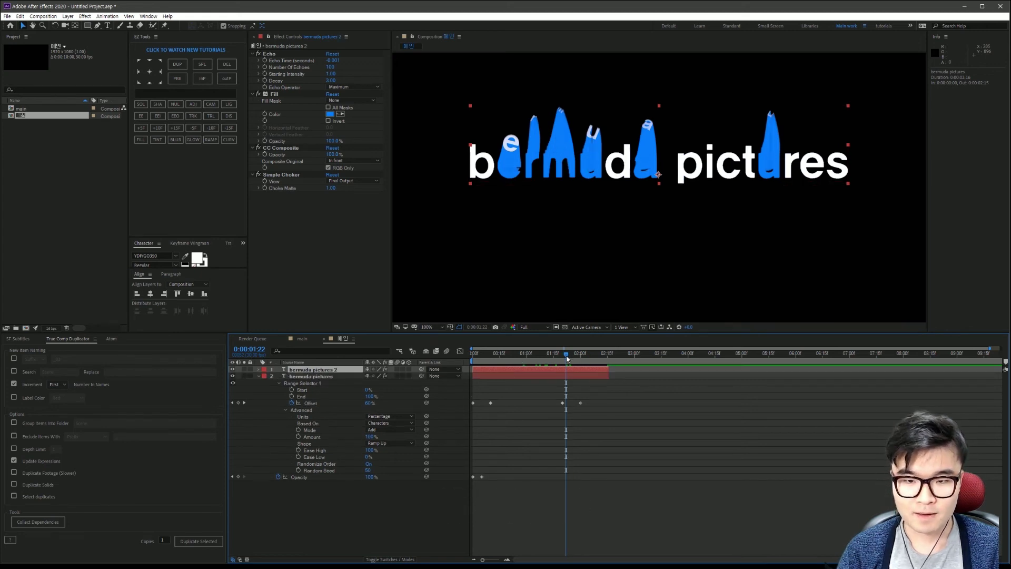
{"action": "left_click_drag", "start_coordinate": [567, 358], "coordinate": [565, 357]}
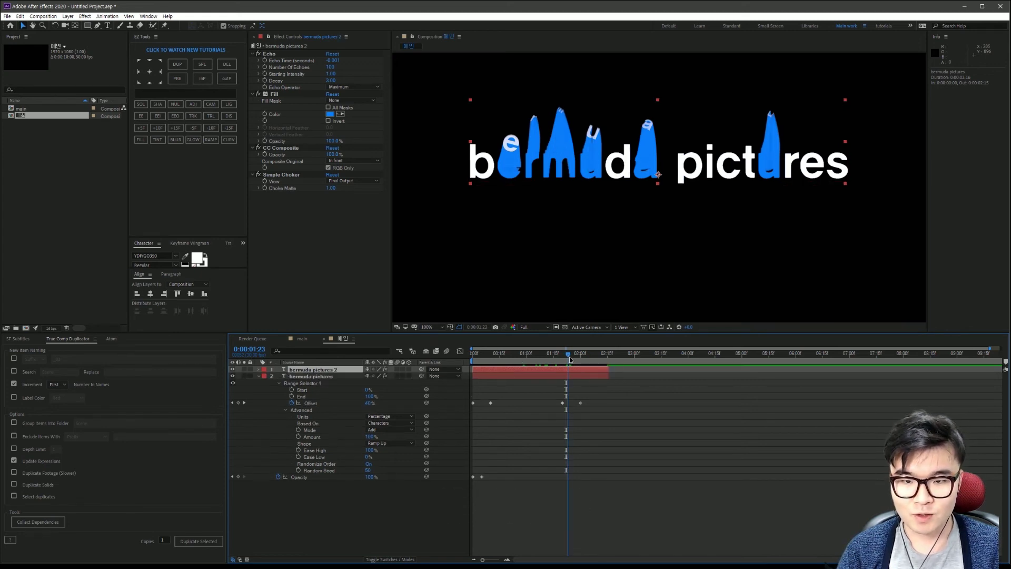
{"action": "left_click", "coordinate": [567, 359]}
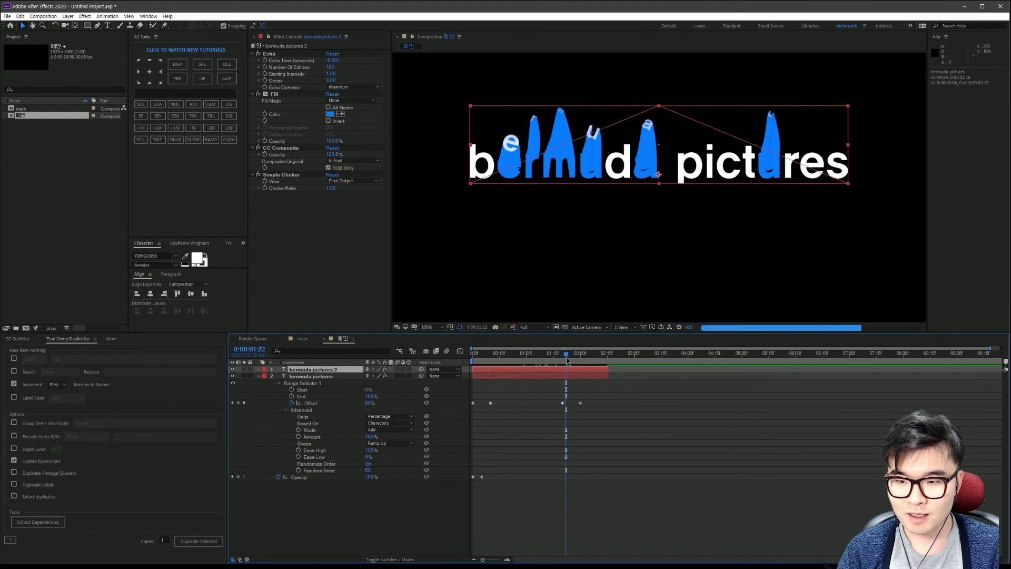
{"action": "left_click_drag", "start_coordinate": [512, 370], "coordinate": [605, 370]}
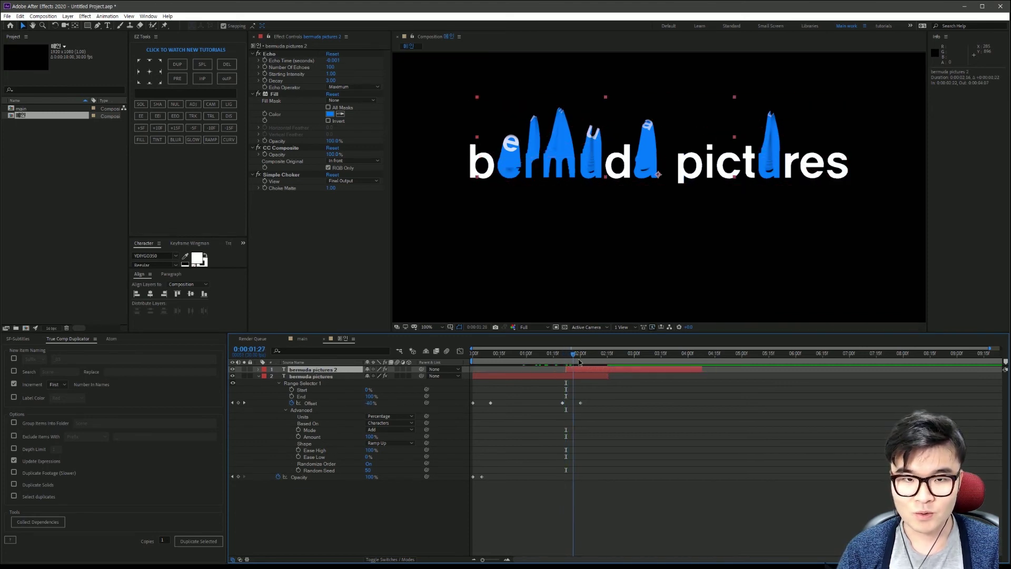
Step: Retype the duplicate's text as 'awsome tutorial' and preview it at 3:15
{"action": "left_click_drag", "start_coordinate": [567, 359], "coordinate": [585, 356]}
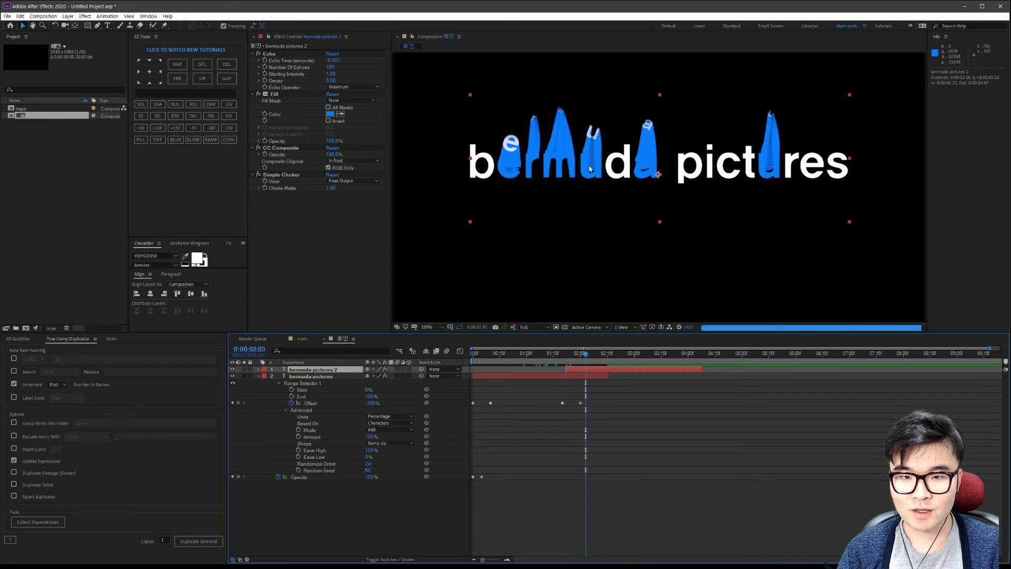
{"action": "double_click", "coordinate": [547, 156]}
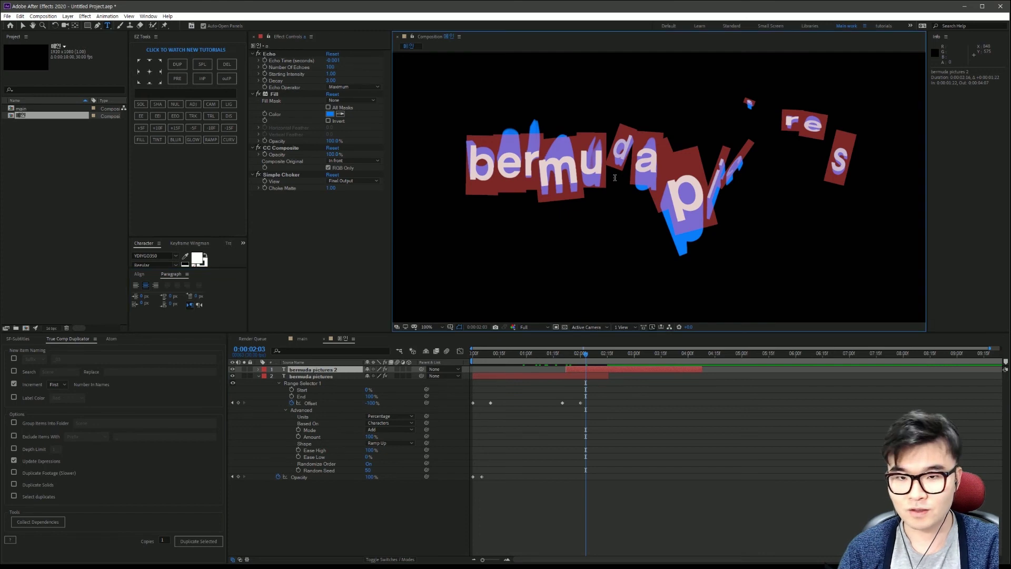
{"action": "type", "text": "aws"}
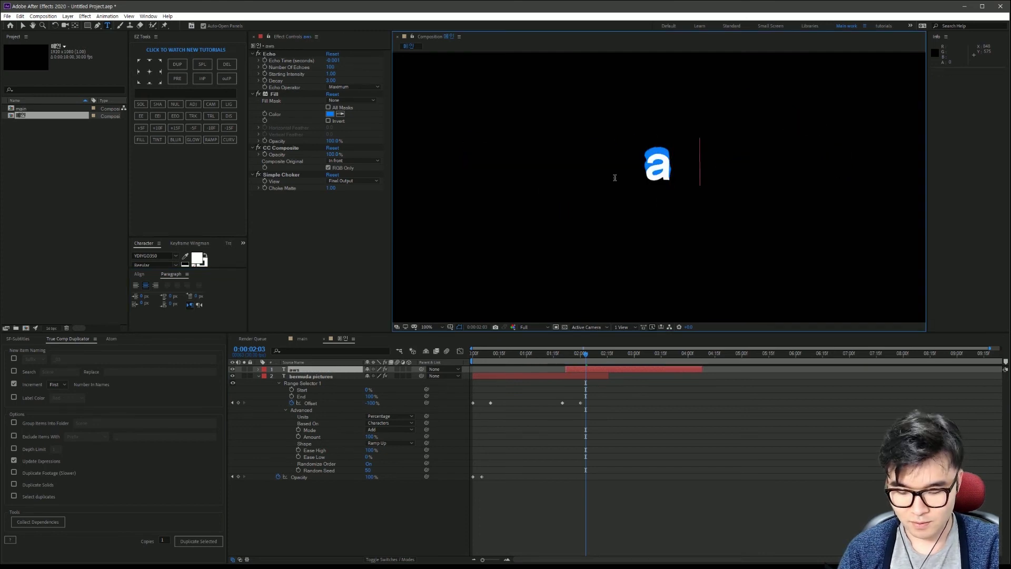
{"action": "type", "text": "ome"}
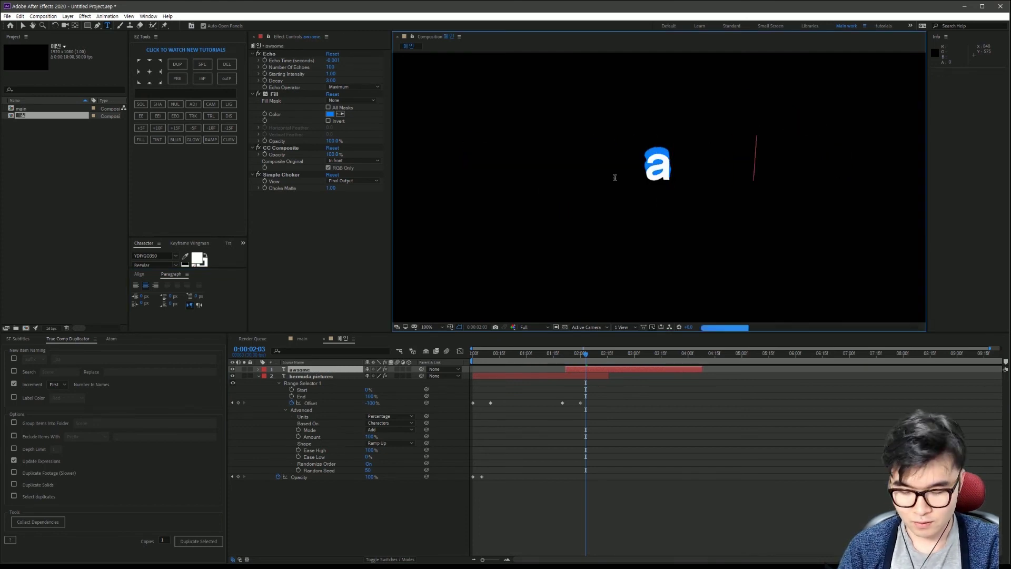
{"action": "type", "text": " tut"}
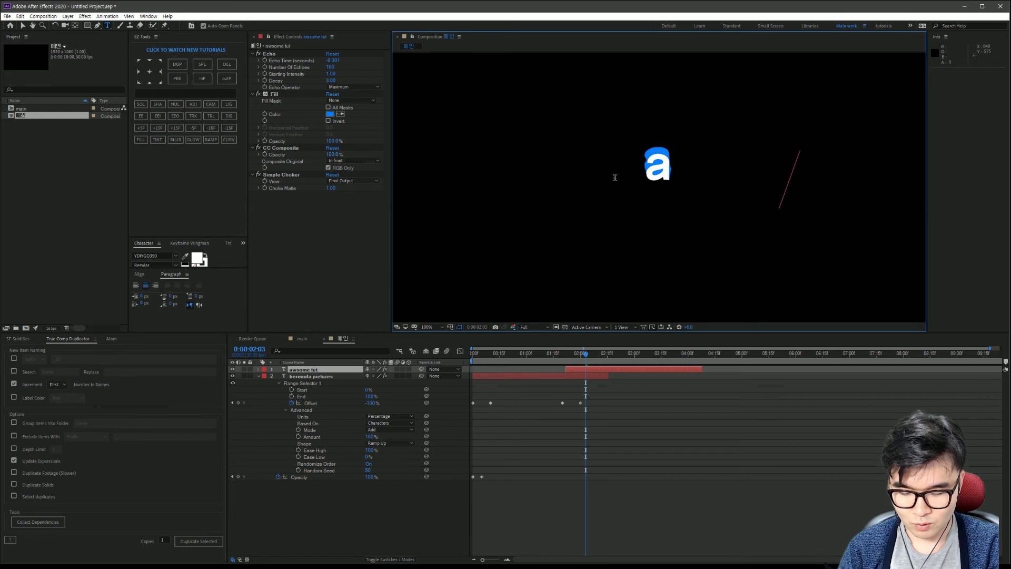
{"action": "type", "text": "ori"}
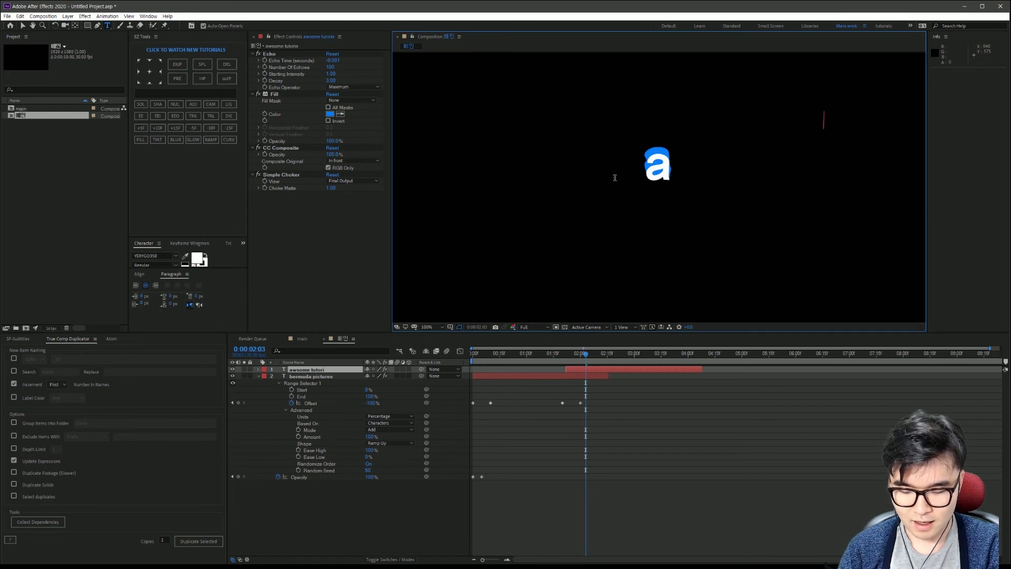
{"action": "type", "text": "als"}
{"action": "key", "text": "Escape"}
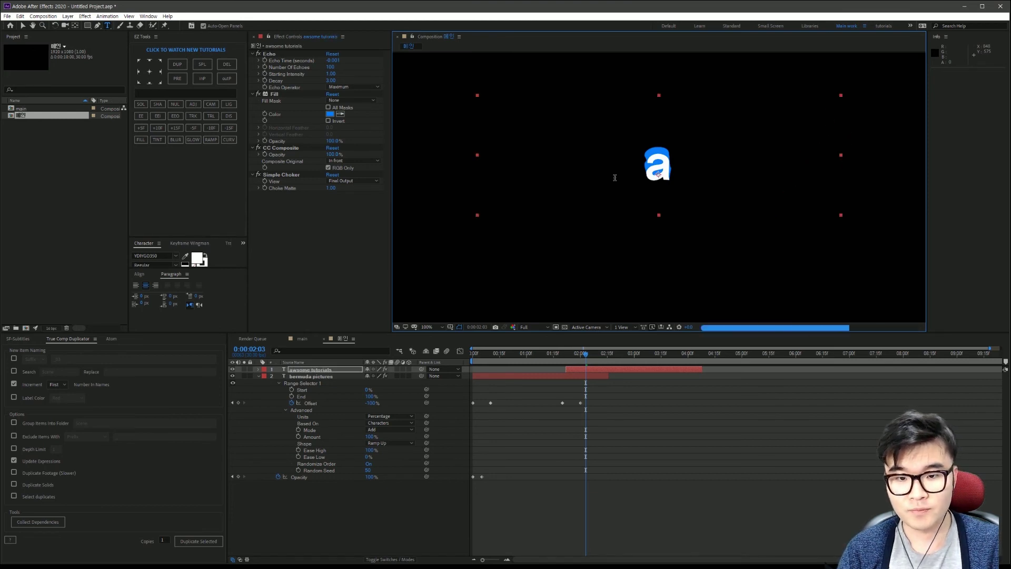
{"action": "left_click", "coordinate": [662, 359]}
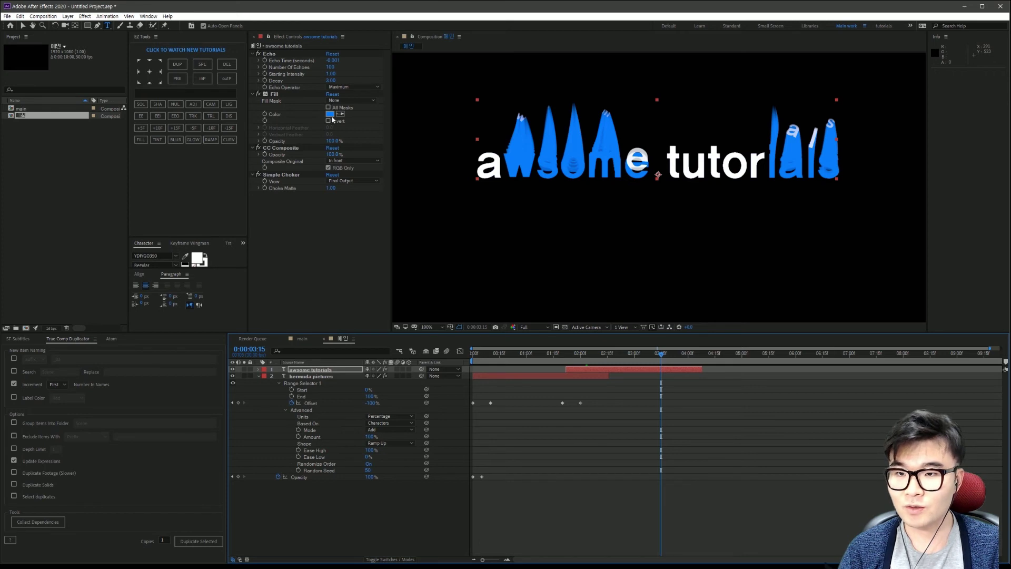
Step: Change the awsome tutorials layer's Fill colour to yellow and reveal its animator properties
{"action": "left_click", "coordinate": [329, 113]}
{"action": "left_click", "coordinate": [400, 311]}
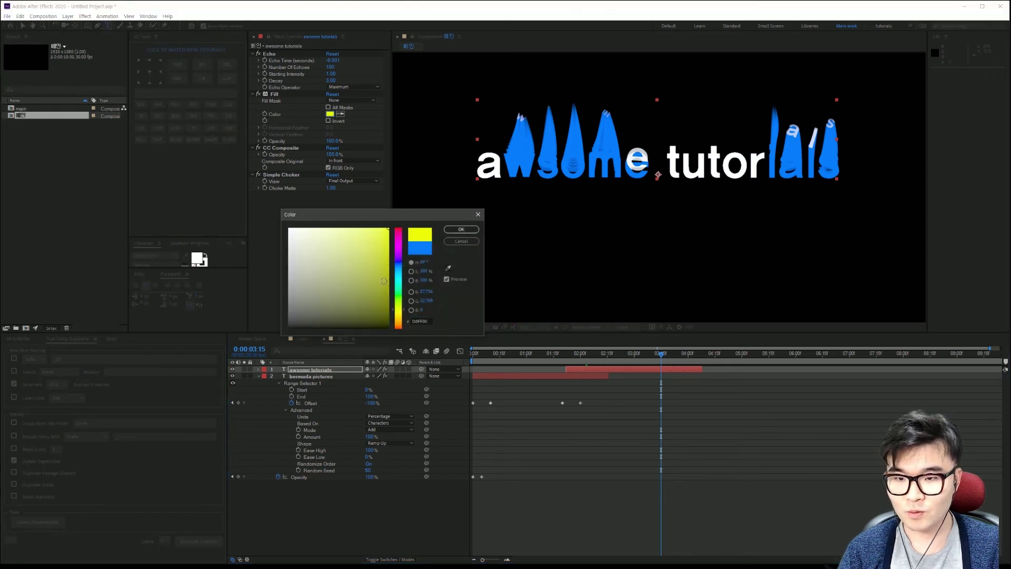
{"action": "left_click", "coordinate": [460, 229]}
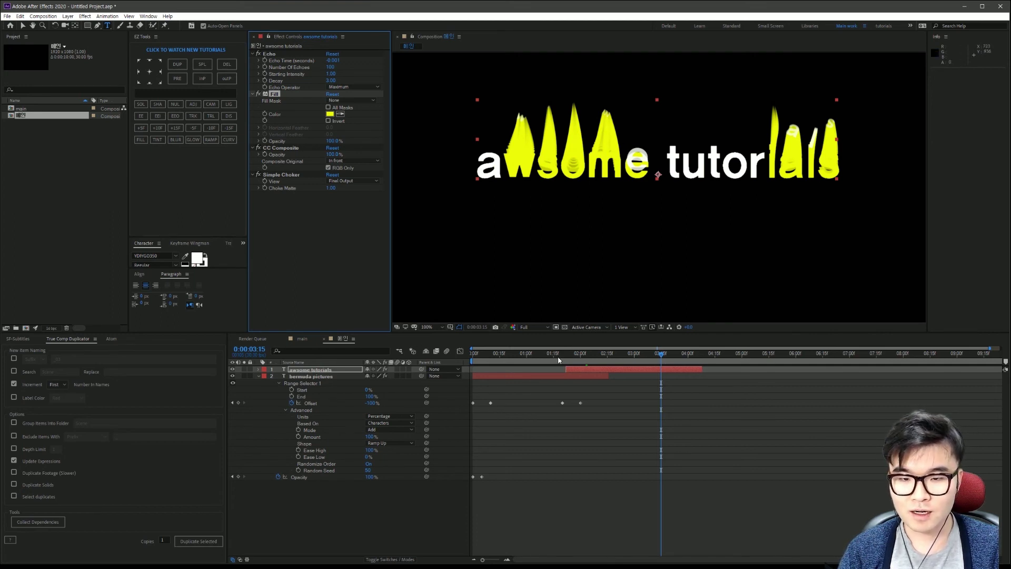
{"action": "left_click", "coordinate": [538, 353]}
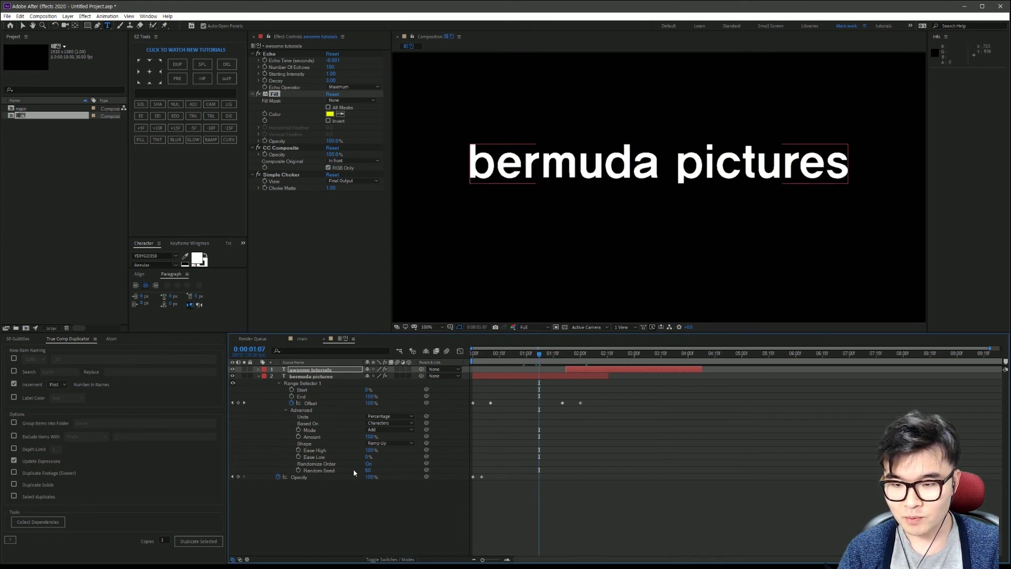
{"action": "left_click", "coordinate": [310, 369]}
{"action": "left_click", "coordinate": [257, 369]}
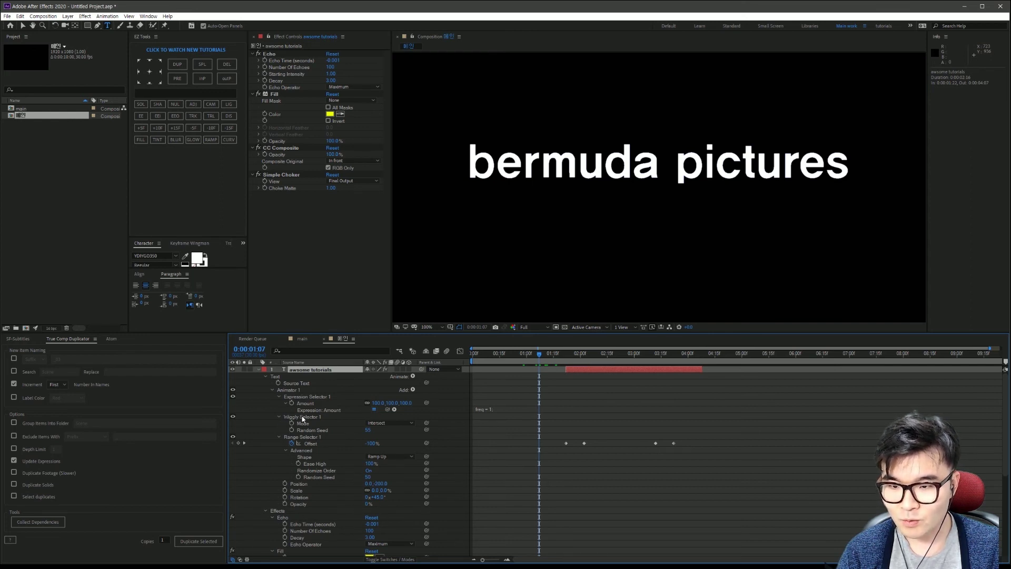
Step: Set the Wiggly Selector Random Seed to 100 and collapse the Range Selector's Advanced settings
{"action": "type", "text": "100"}
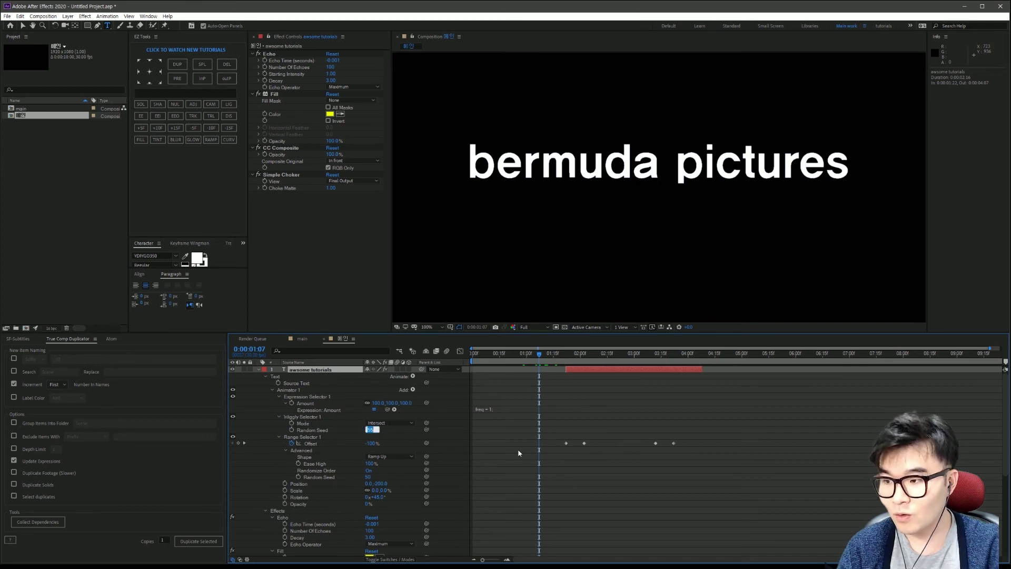
{"action": "key", "text": "Return"}
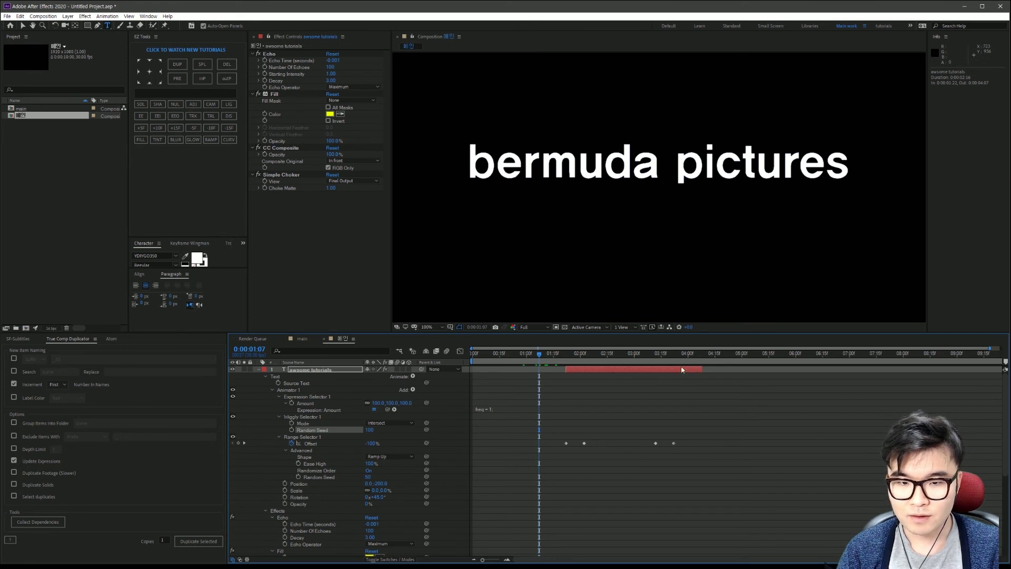
{"action": "left_click_drag", "start_coordinate": [678, 356], "coordinate": [657, 365]}
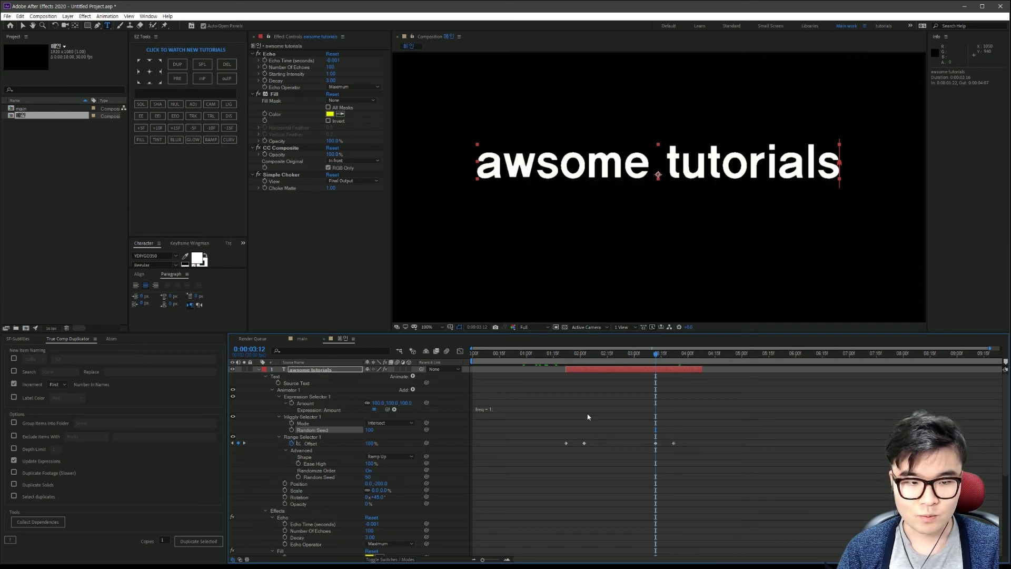
{"action": "left_click", "coordinate": [280, 438]}
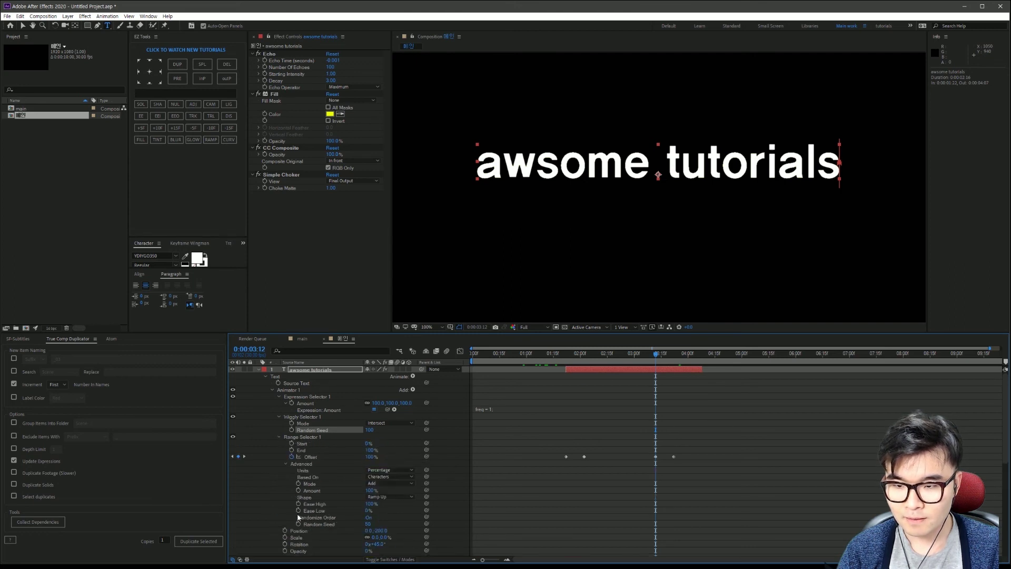
{"action": "left_click", "coordinate": [286, 465]}
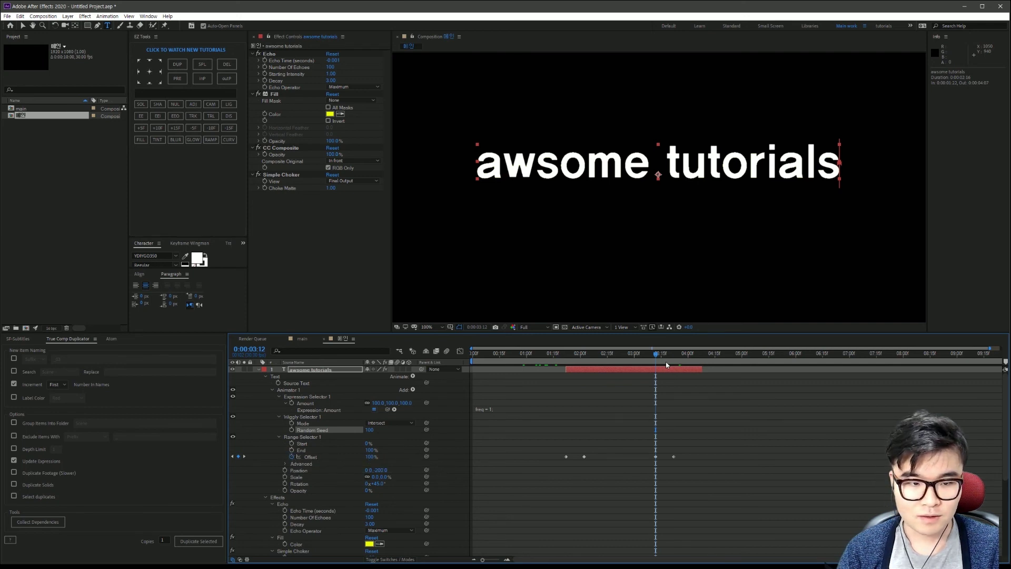
Step: Keyframe awsome tutorials' Range End at 3:00, then set it to 0% around 3:12
{"action": "left_click_drag", "start_coordinate": [657, 357], "coordinate": [634, 363]}
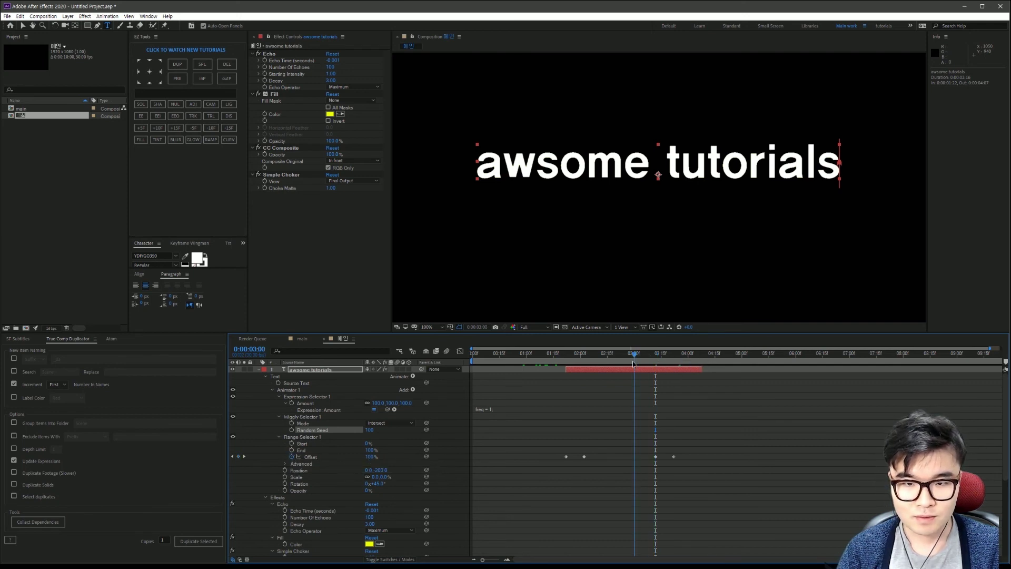
{"action": "left_click", "coordinate": [292, 450]}
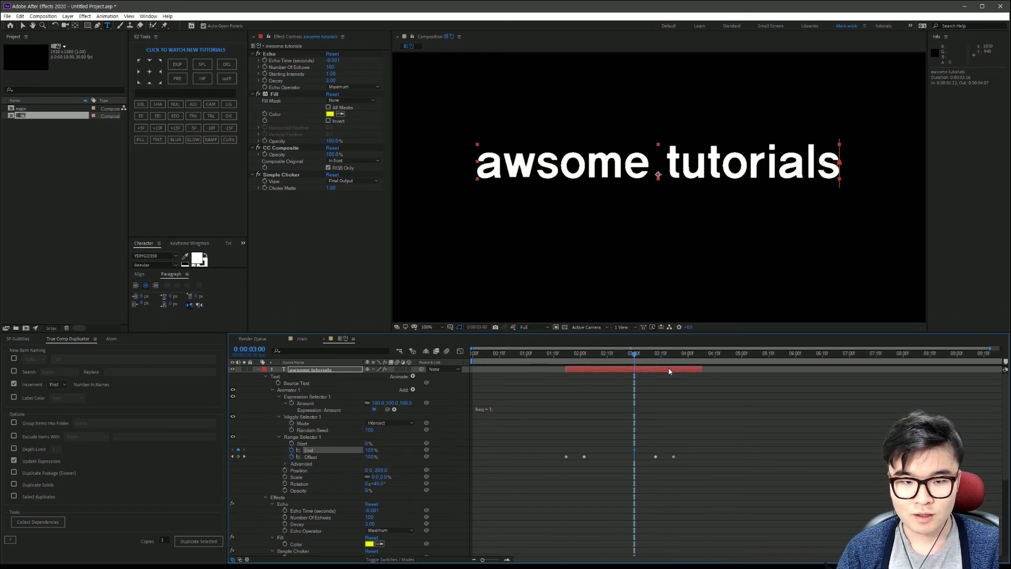
{"action": "left_click_drag", "start_coordinate": [637, 358], "coordinate": [656, 368]}
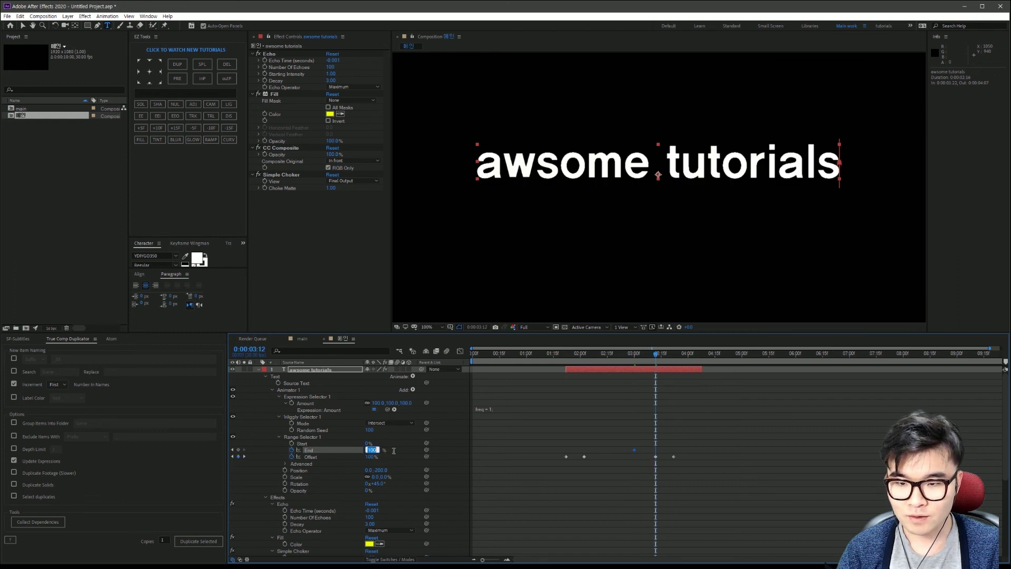
{"action": "type", "text": "0"}
{"action": "key", "text": "Return"}
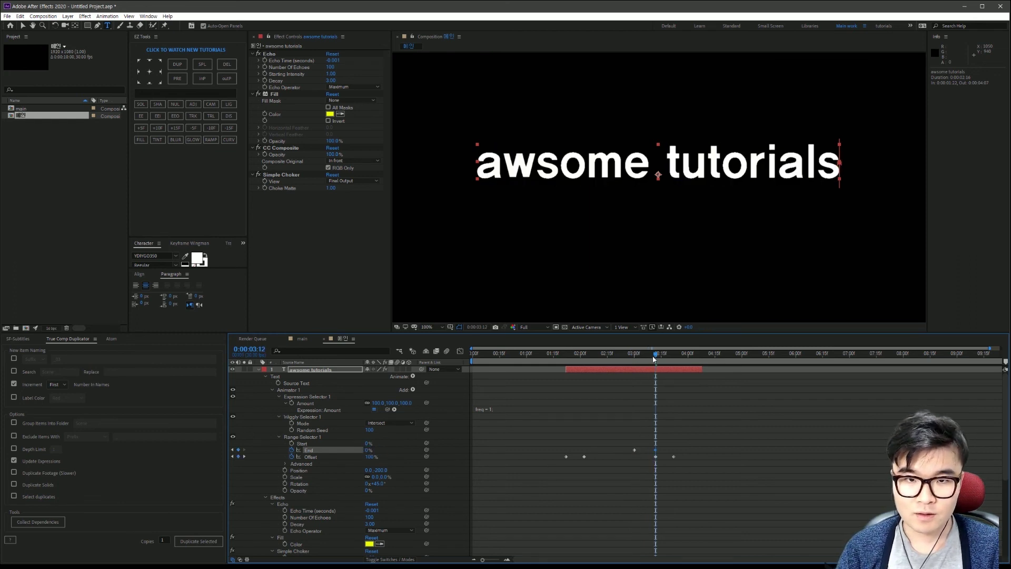
Step: Scrub around 3:19 to preview the awsome tutorials text animating out
{"action": "left_click_drag", "start_coordinate": [653, 358], "coordinate": [667, 371]}
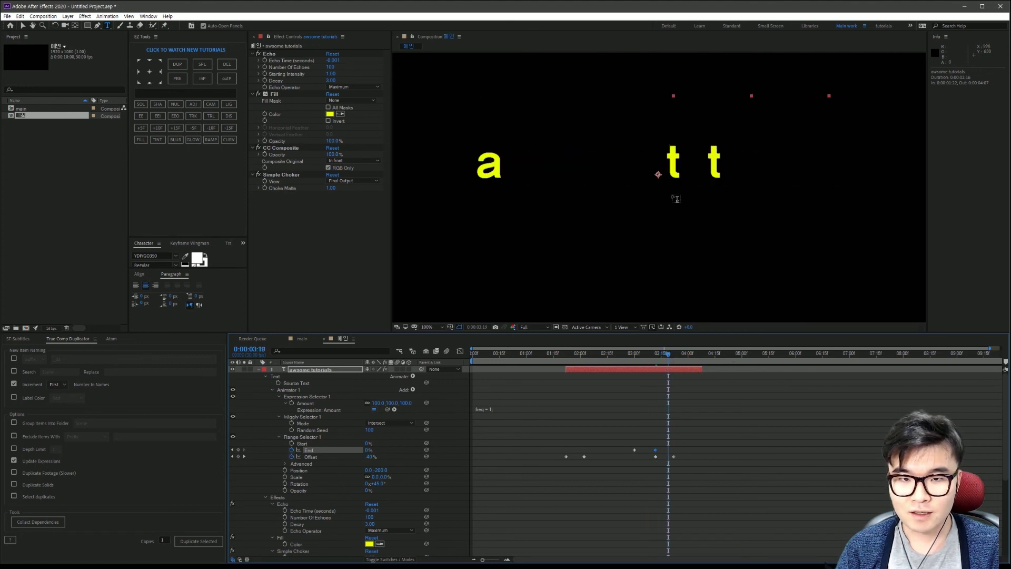
{"action": "left_click_drag", "start_coordinate": [673, 355], "coordinate": [678, 363]}
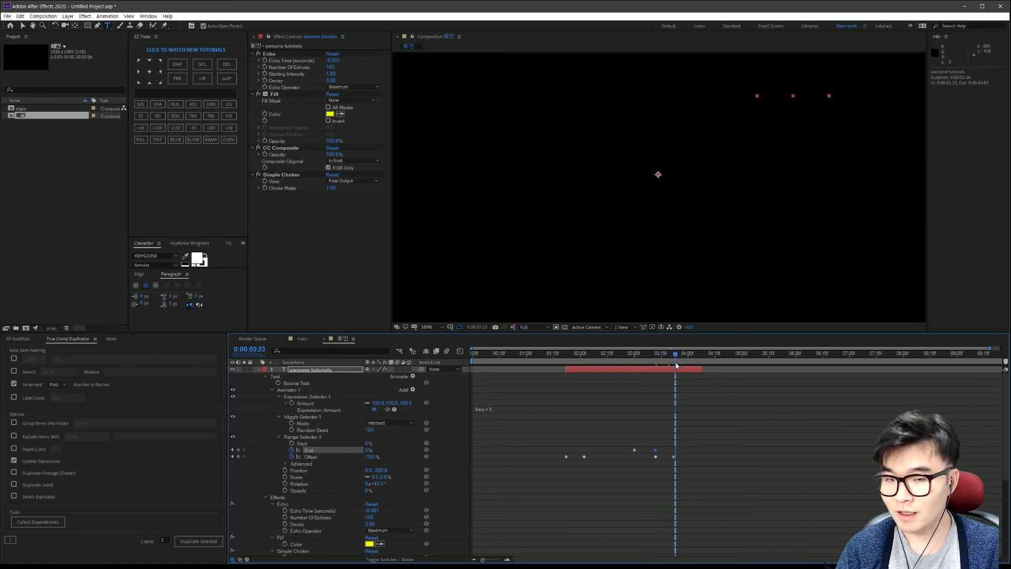
{"action": "left_click_drag", "start_coordinate": [678, 364], "coordinate": [670, 360]}
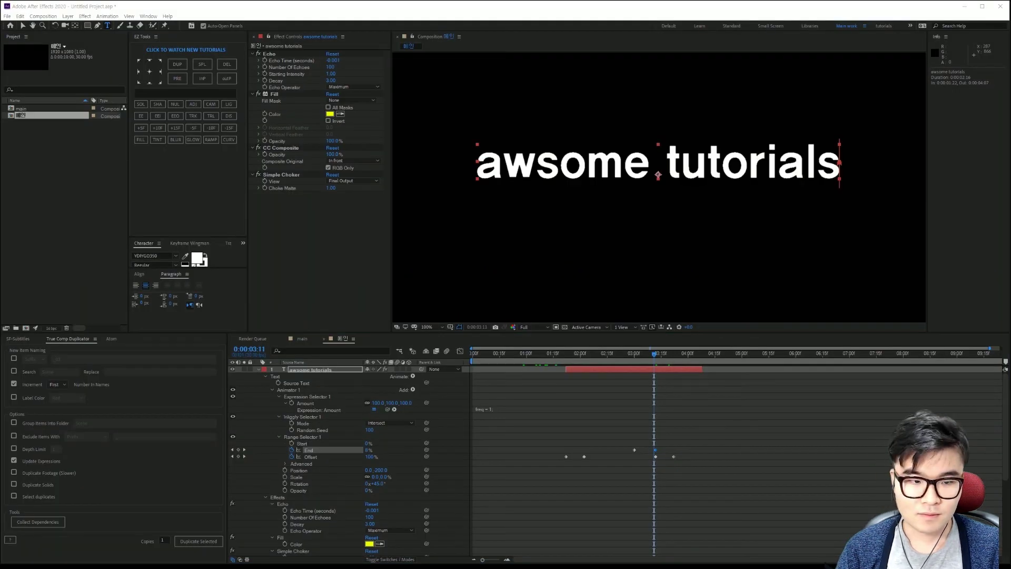
Step: Select Animator 1 under bermuda pictures > Text and open the Animation menu
{"action": "left_click", "coordinate": [258, 369]}
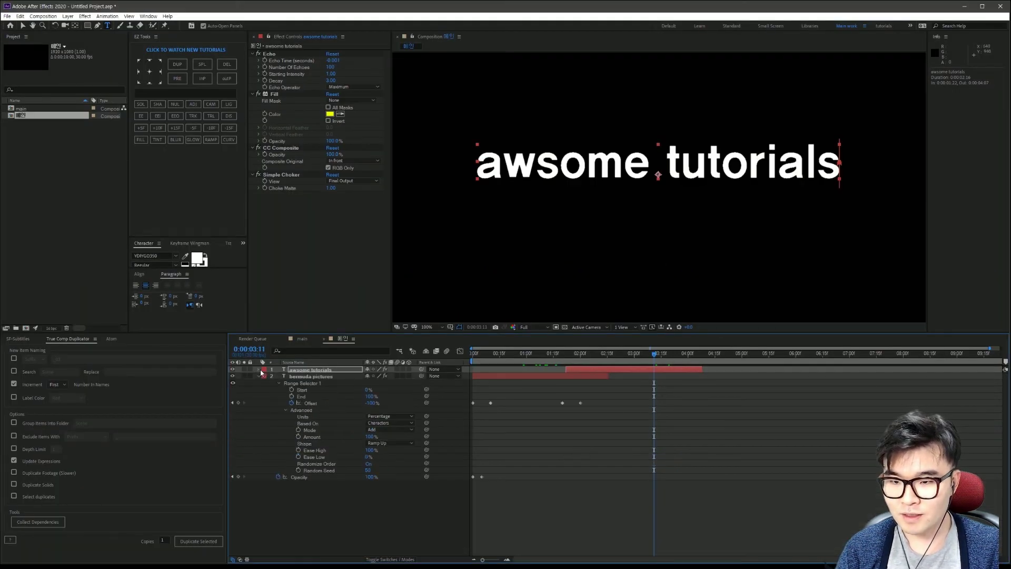
{"action": "left_click", "coordinate": [310, 385]}
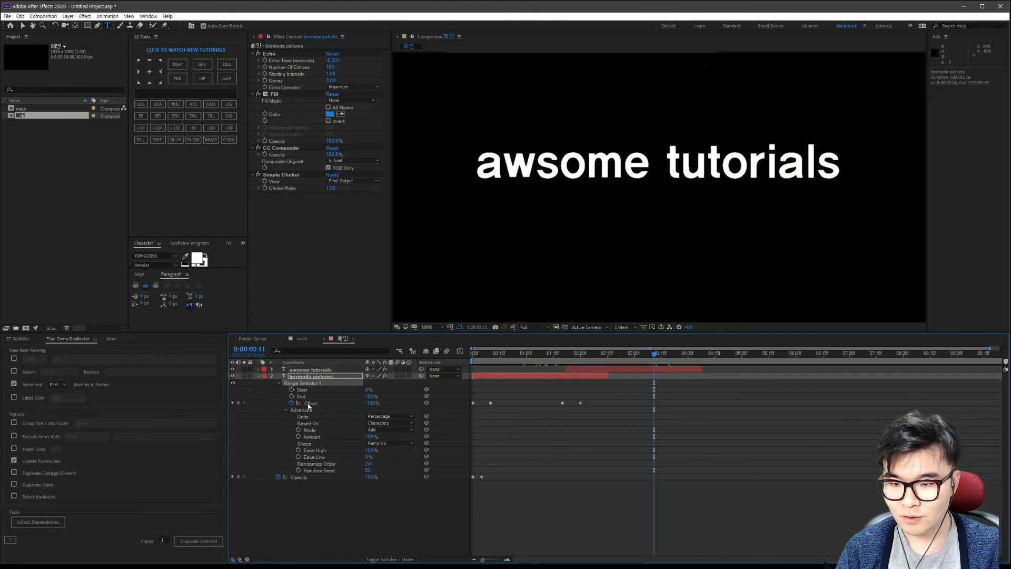
{"action": "left_click", "coordinate": [285, 410]}
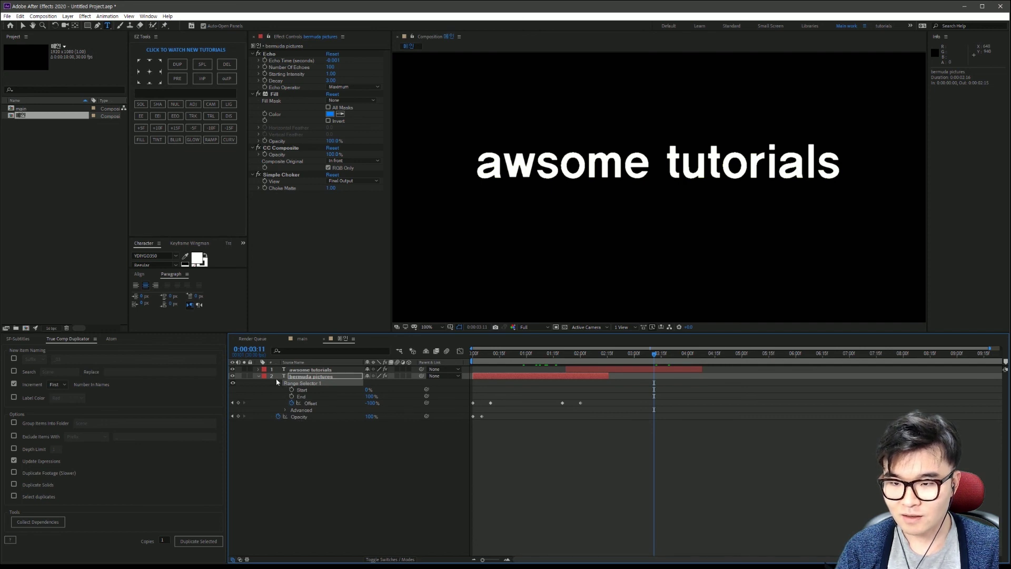
{"action": "key", "text": "u"}
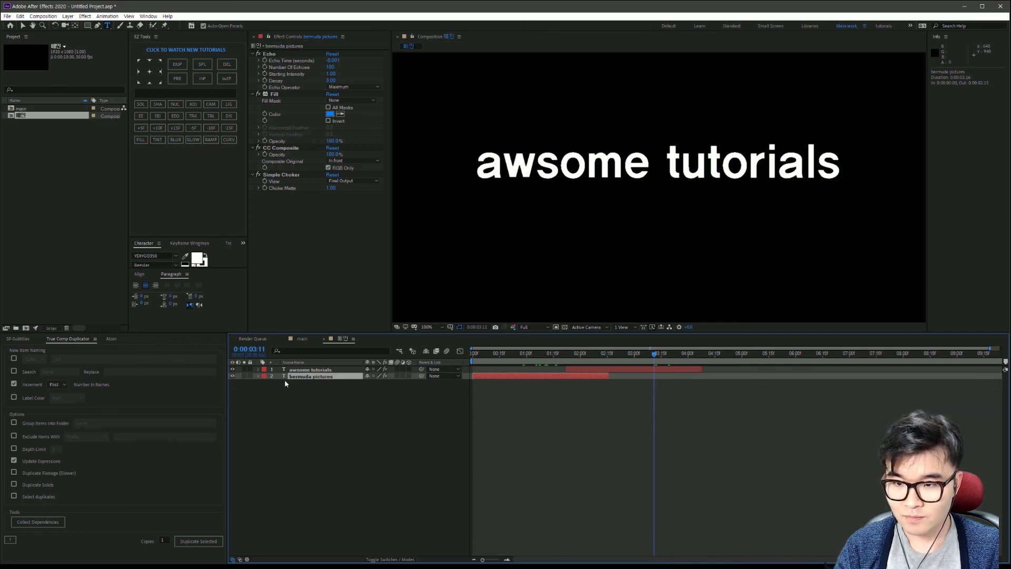
{"action": "left_click", "coordinate": [258, 376]}
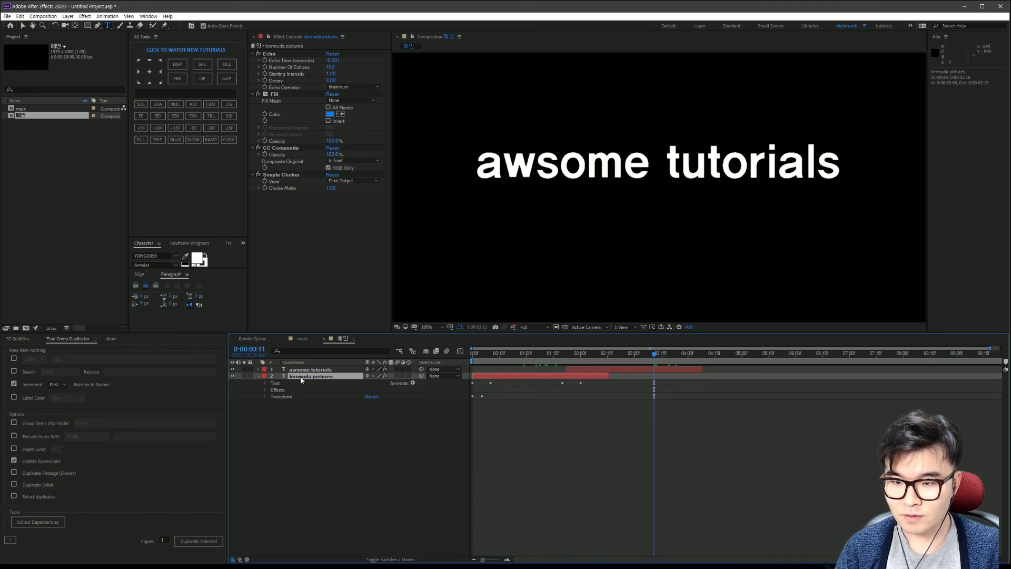
{"action": "left_click", "coordinate": [264, 384]}
{"action": "left_click", "coordinate": [284, 410]}
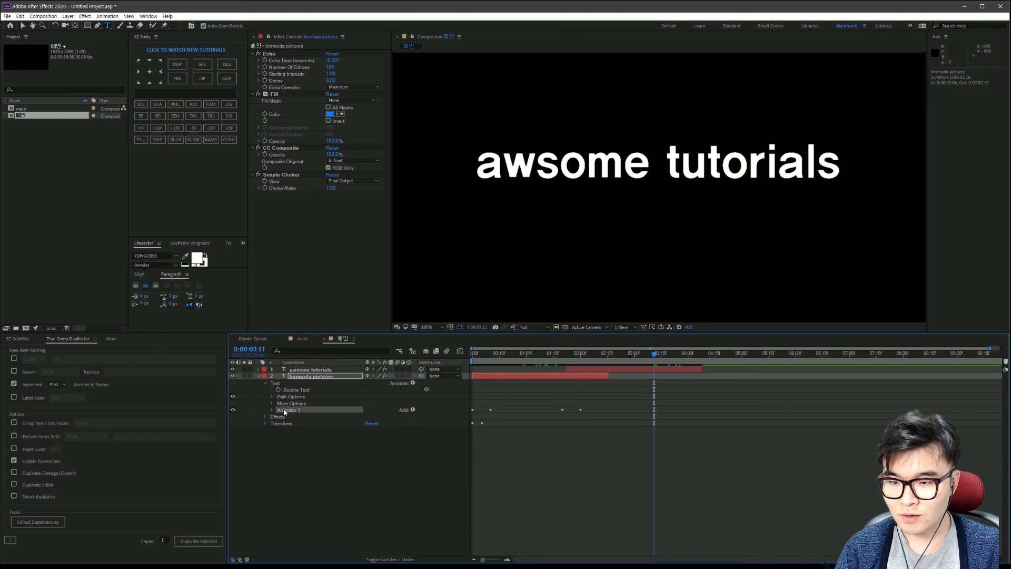
{"action": "left_click", "coordinate": [105, 15]}
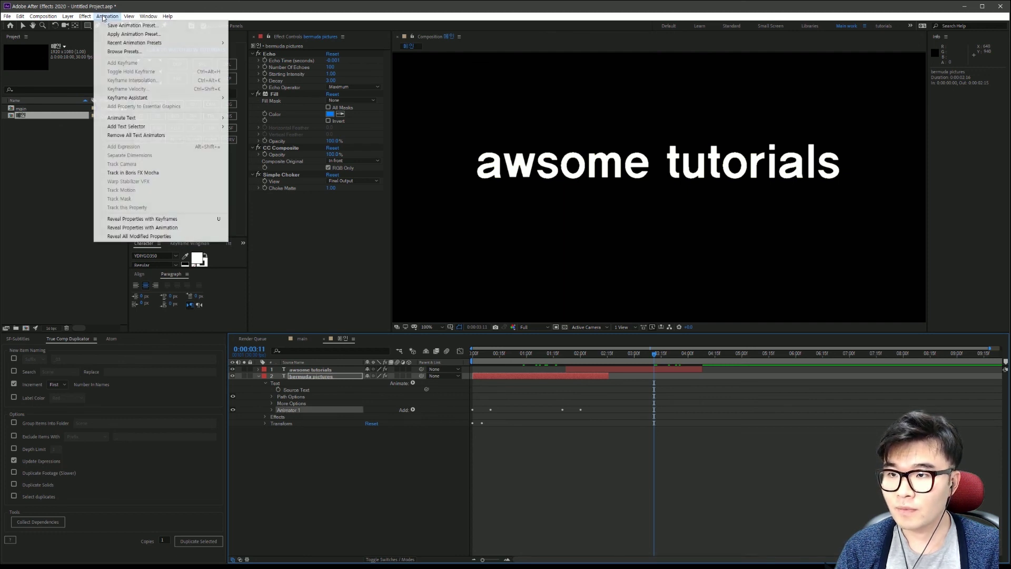
Step: Save the animation preset as 'echo text.ffx' in Presets › Text › Paths
{"action": "left_click", "coordinate": [132, 27]}
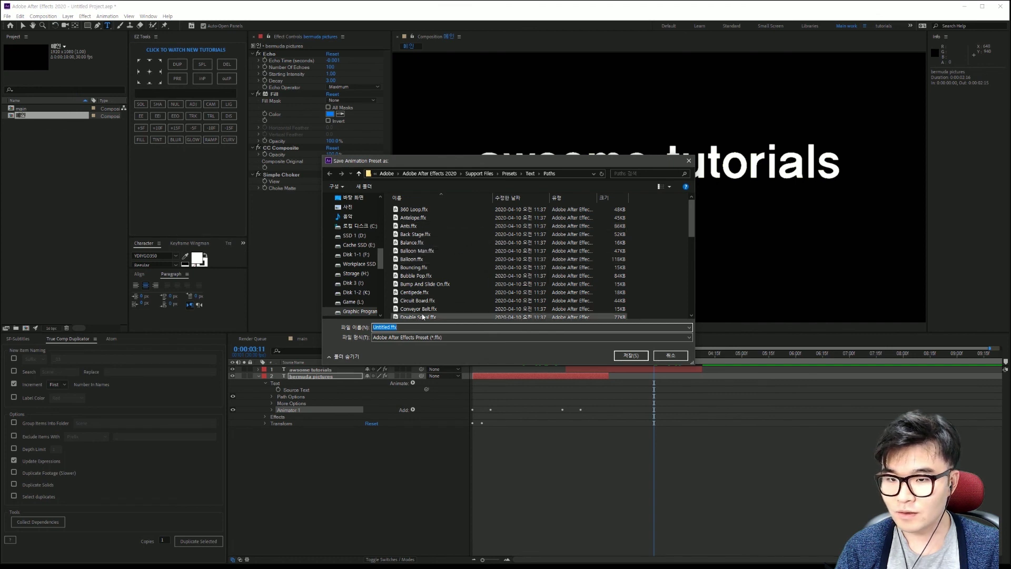
{"action": "left_click", "coordinate": [388, 327]}
{"action": "key", "text": "shift+Home"}
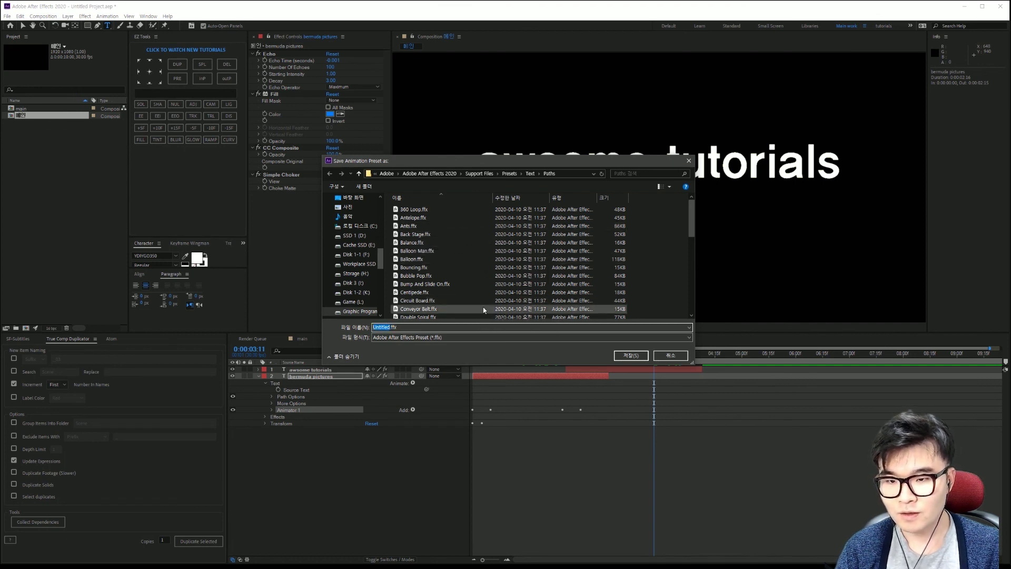
{"action": "type", "text": "w"}
{"action": "key", "text": "BackSpace"}
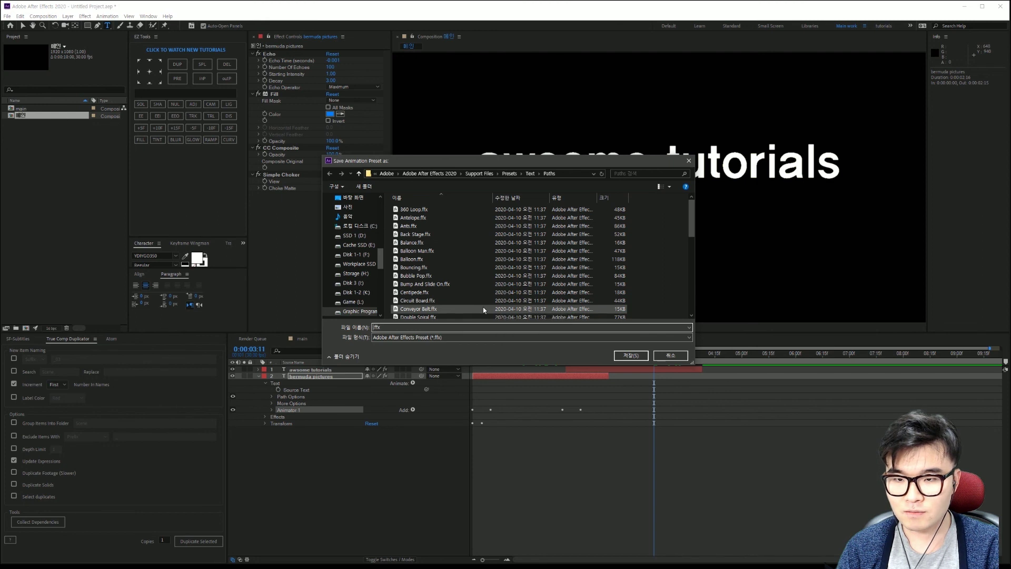
{"action": "type", "text": "메"}
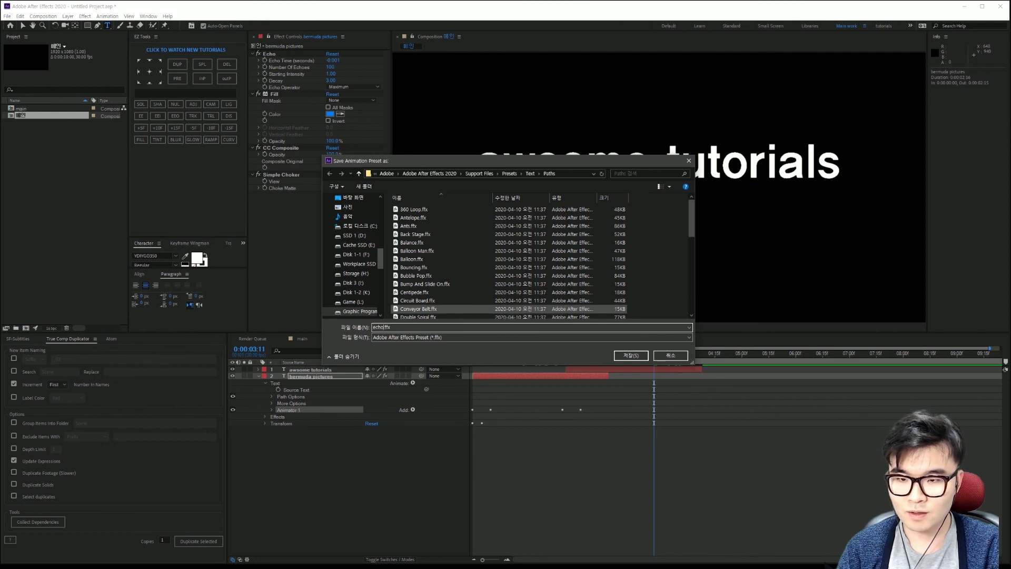
{"action": "type", "text": "text"}
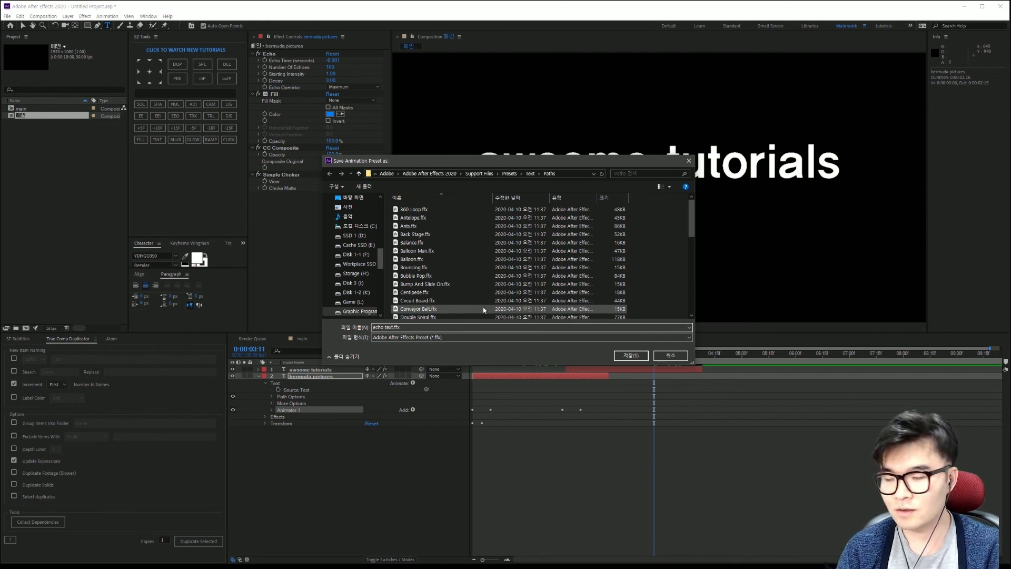
{"action": "left_click", "coordinate": [631, 356]}
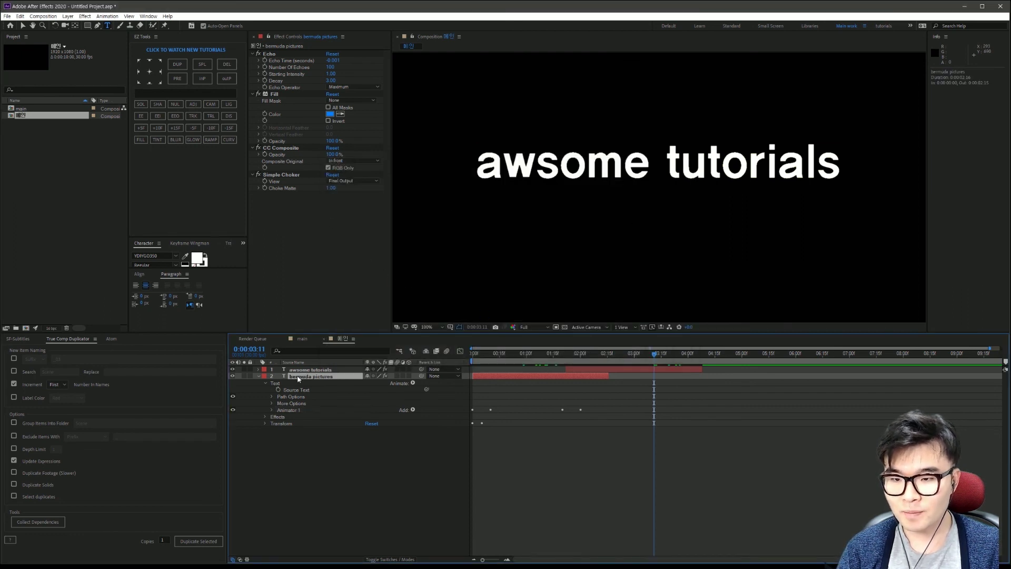
Step: Collapse the bermuda pictures layer and create a new text layer reading 'bermuda'
{"action": "left_click", "coordinate": [327, 417]}
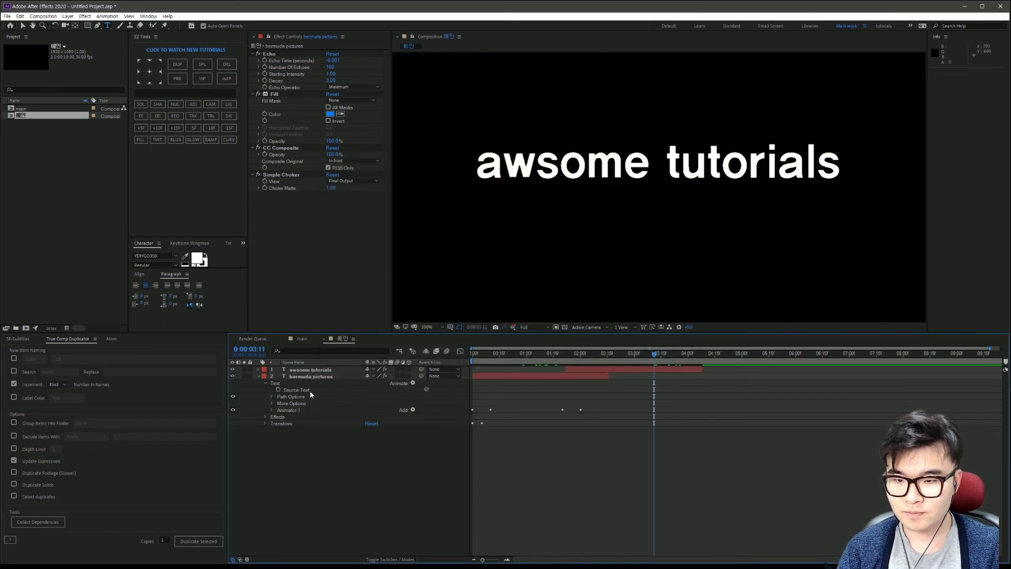
{"action": "left_click", "coordinate": [258, 375]}
{"action": "left_click", "coordinate": [499, 371]}
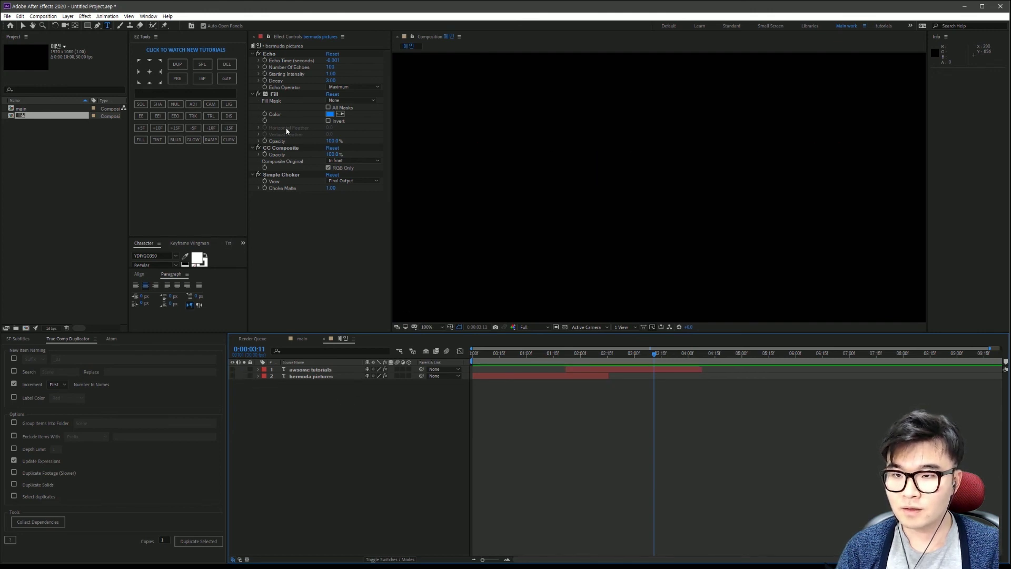
{"action": "left_click", "coordinate": [552, 182]}
{"action": "type", "text": "b"}
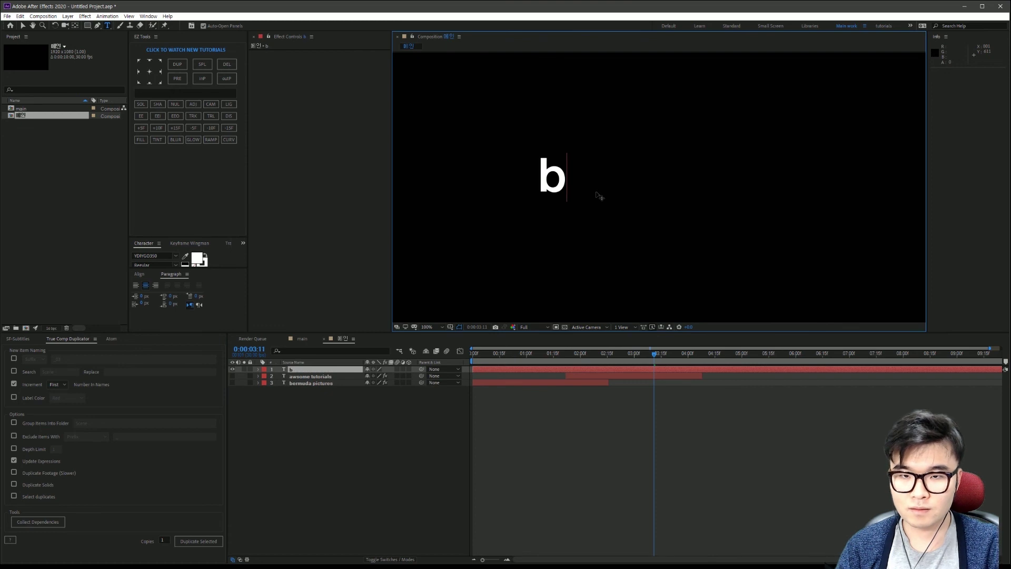
{"action": "key", "text": "BackSpace"}
{"action": "type", "text": "bermuda"}
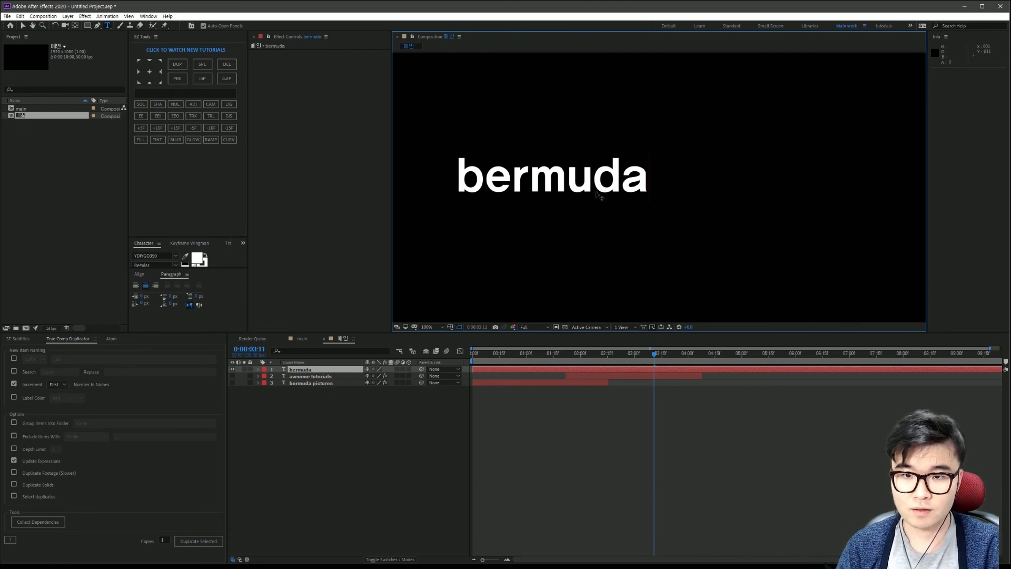
{"action": "key", "text": "KP_Enter"}
Step: Centre the bermuda text horizontally and vertically in the composition via the Align panel
{"action": "left_click", "coordinate": [139, 274]}
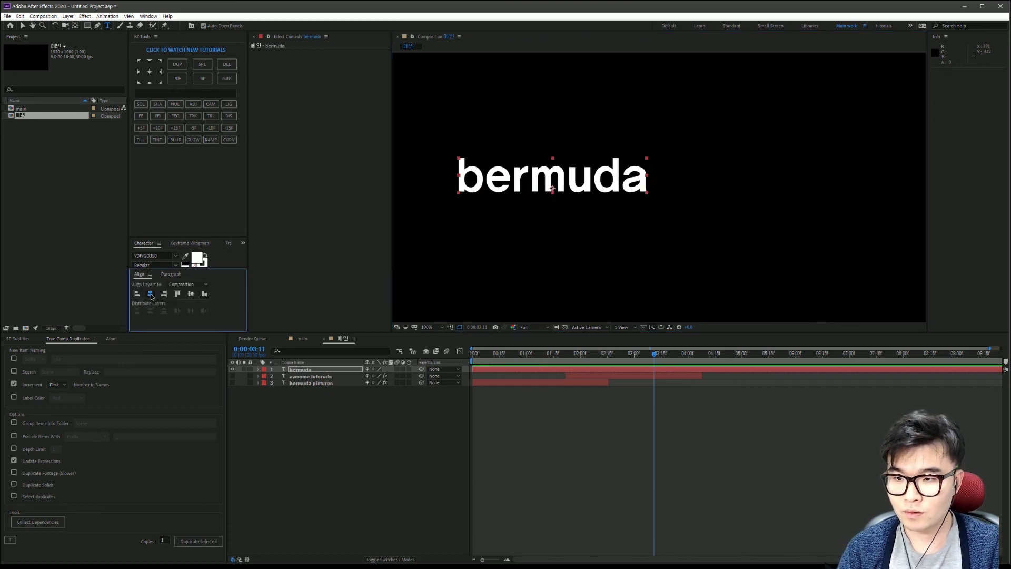
{"action": "left_click", "coordinate": [150, 293]}
{"action": "left_click", "coordinate": [191, 293]}
{"action": "left_click", "coordinate": [300, 370]}
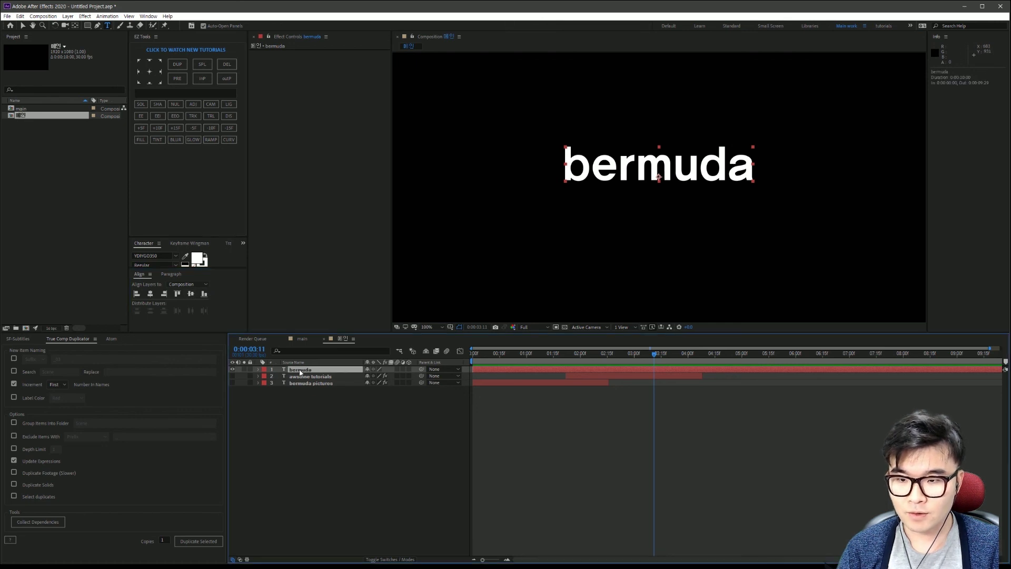
Step: Search for 'echo' in the quick effect search, then dismiss it without applying anything
{"action": "key", "text": "ctrl+space"}
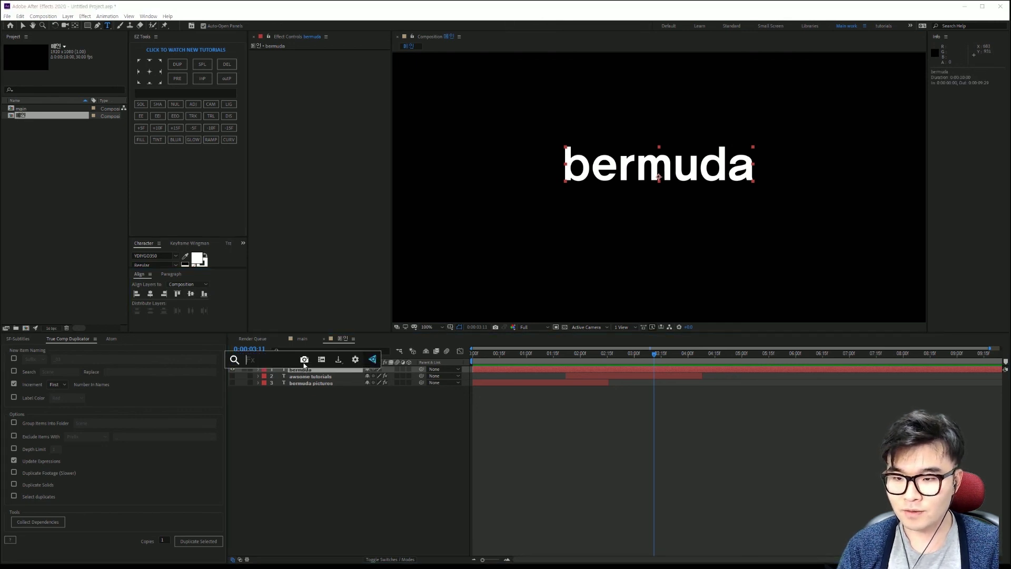
{"action": "type", "text": "echh"}
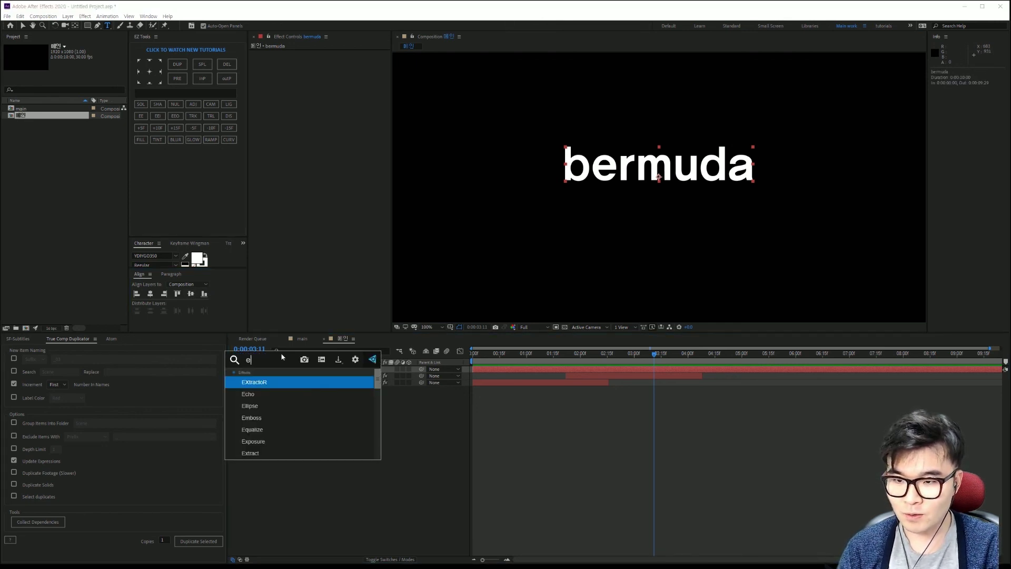
{"action": "key", "text": "BackSpace"}
{"action": "type", "text": "o"}
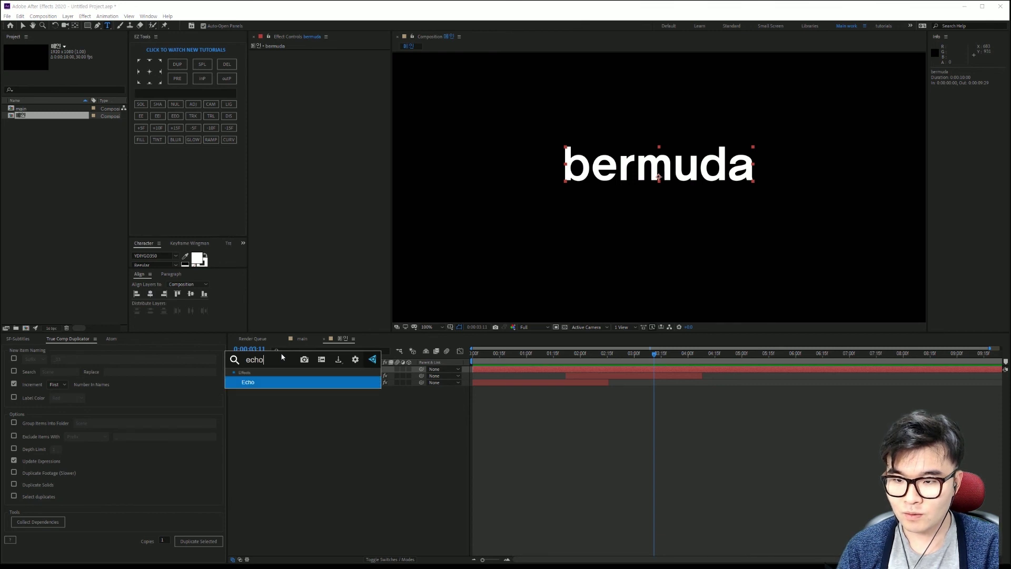
{"action": "key", "text": "Return"}
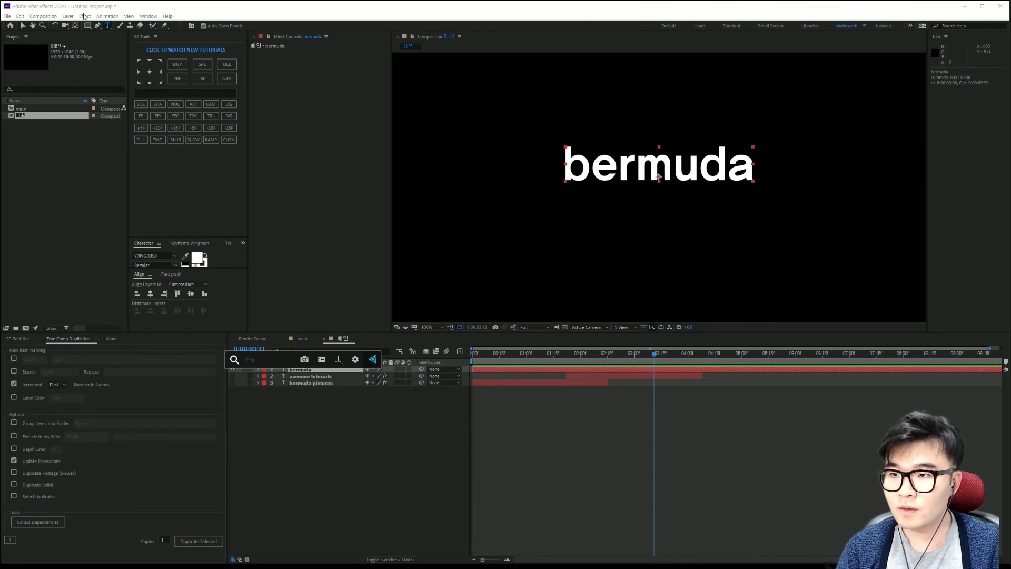
Step: Apply the 'echo text' preset from Recent Animation Presets to the bermuda layer
{"action": "left_click", "coordinate": [107, 16]}
{"action": "mouse_move", "coordinate": [158, 43]}
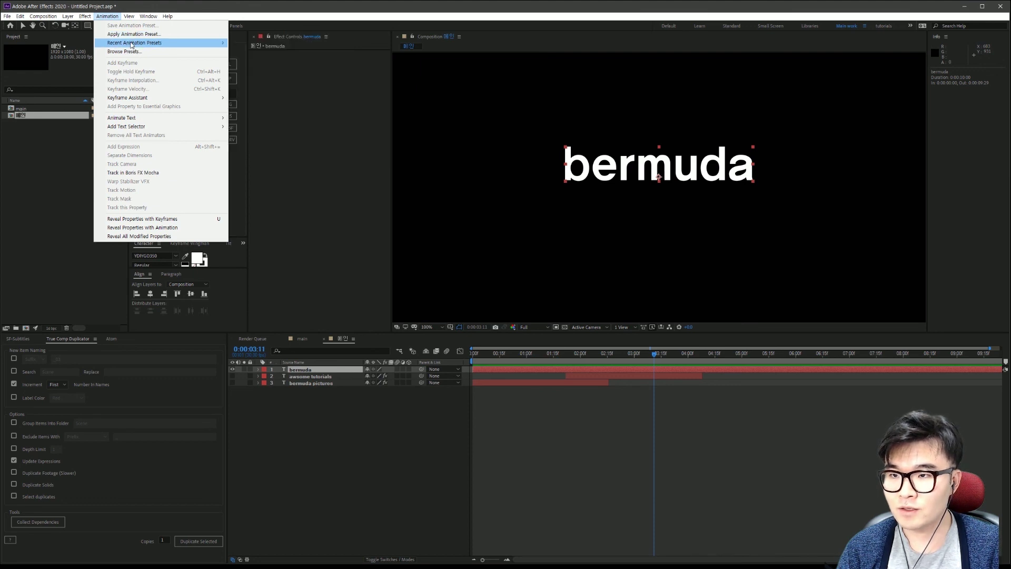
{"action": "left_click", "coordinate": [263, 44]}
{"action": "mouse_move", "coordinate": [529, 354]}
{"action": "left_mouse_down"}
{"action": "mouse_move", "coordinate": [479, 363]}
{"action": "mouse_move", "coordinate": [638, 376]}
{"action": "left_mouse_up"}
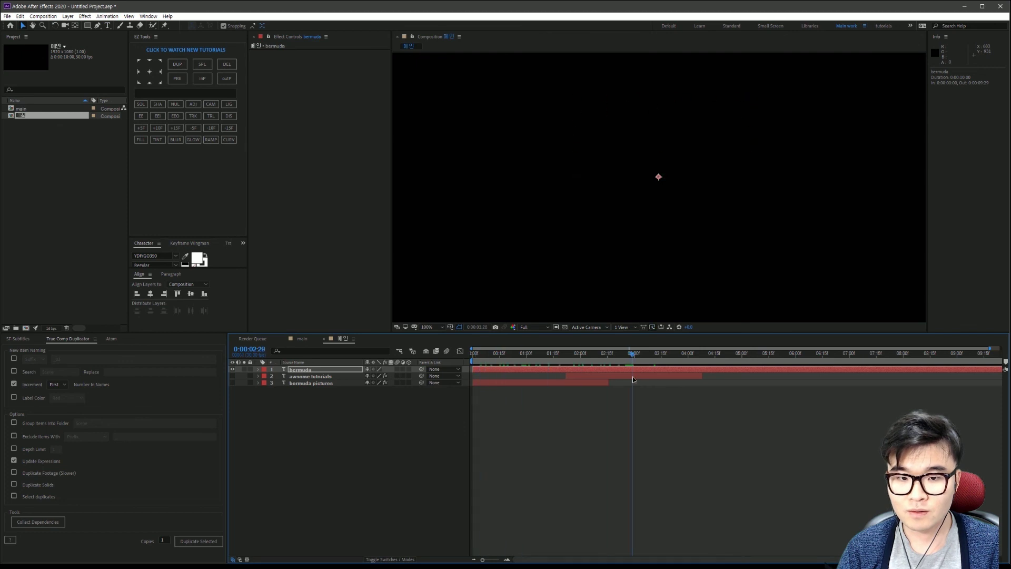
Step: Reveal bermuda's Range Selector Offset keyframes and scrub from 3:00 to preview its echo breakup
{"action": "key", "text": "u"}
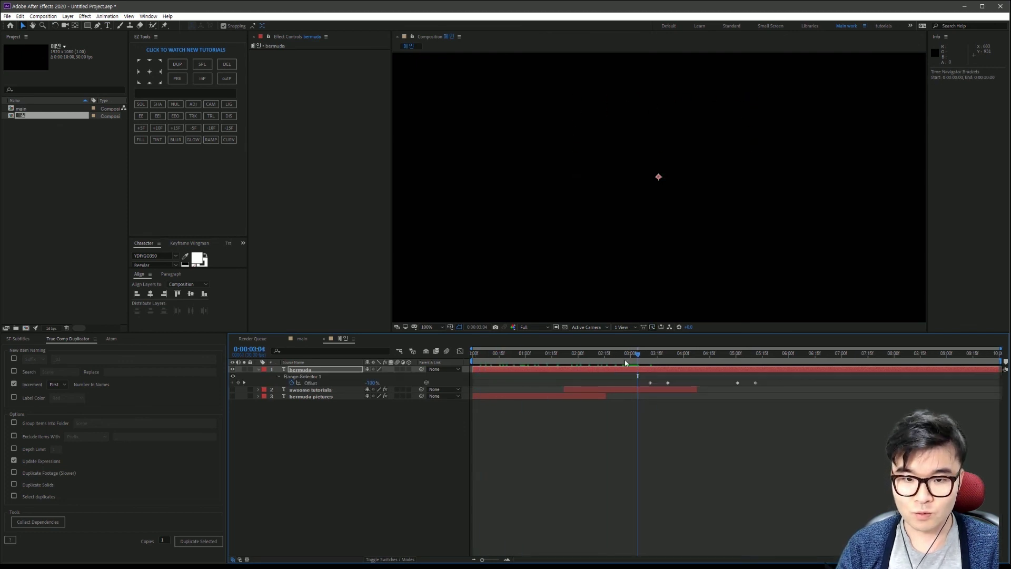
{"action": "mouse_move", "coordinate": [638, 363]}
{"action": "left_mouse_down"}
{"action": "mouse_move", "coordinate": [659, 363]}
{"action": "mouse_move", "coordinate": [721, 414]}
{"action": "mouse_move", "coordinate": [630, 422]}
{"action": "mouse_move", "coordinate": [724, 427]}
{"action": "left_mouse_up"}
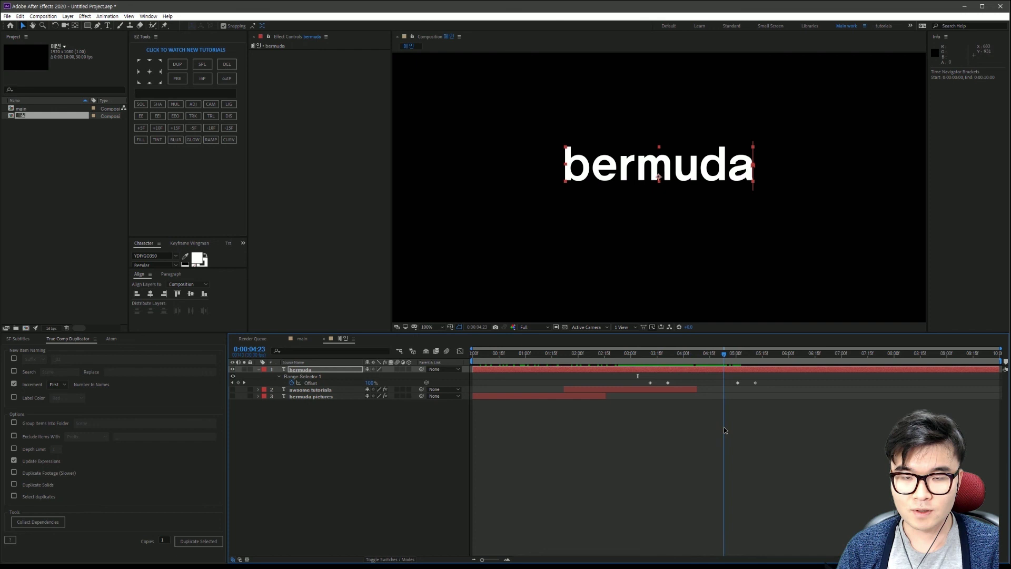
{"action": "left_click", "coordinate": [311, 389]}
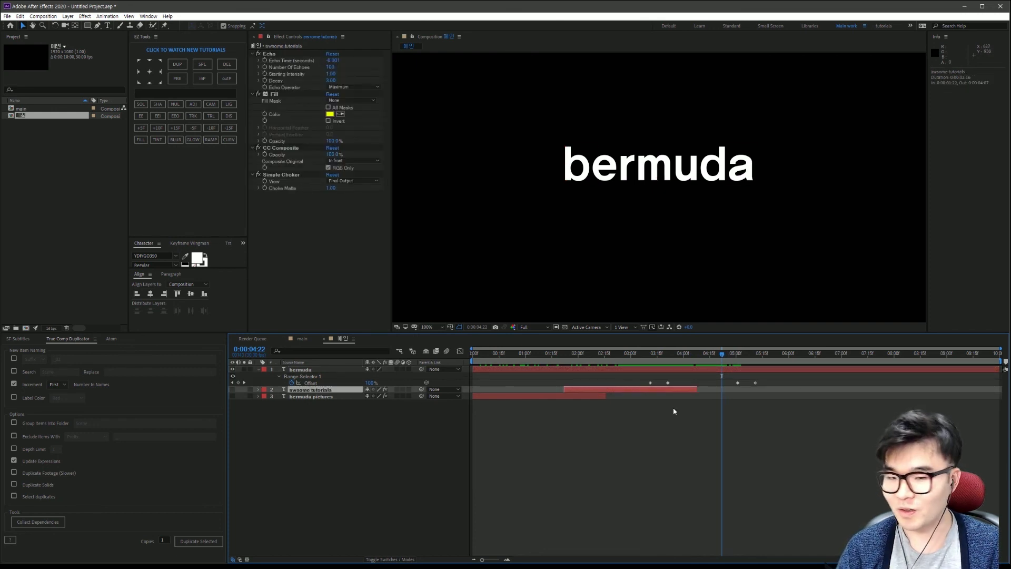
{"action": "mouse_move", "coordinate": [697, 360]}
{"action": "left_mouse_down"}
{"action": "mouse_move", "coordinate": [649, 418]}
{"action": "mouse_move", "coordinate": [703, 442]}
{"action": "mouse_move", "coordinate": [681, 417]}
{"action": "left_mouse_up"}
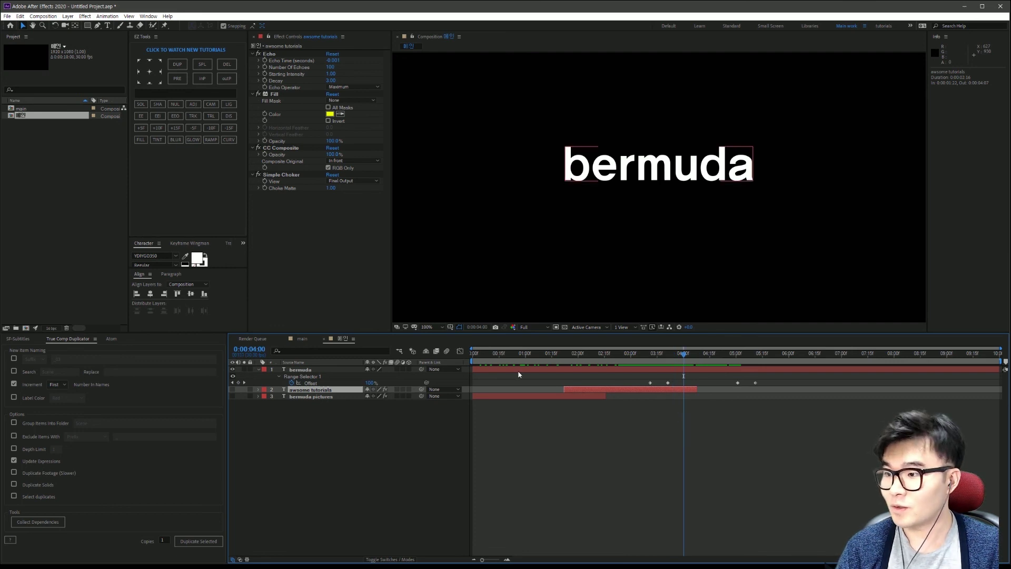
{"action": "mouse_move", "coordinate": [669, 354]}
{"action": "left_mouse_down"}
{"action": "mouse_move", "coordinate": [660, 406]}
{"action": "mouse_move", "coordinate": [706, 419]}
{"action": "left_mouse_up"}
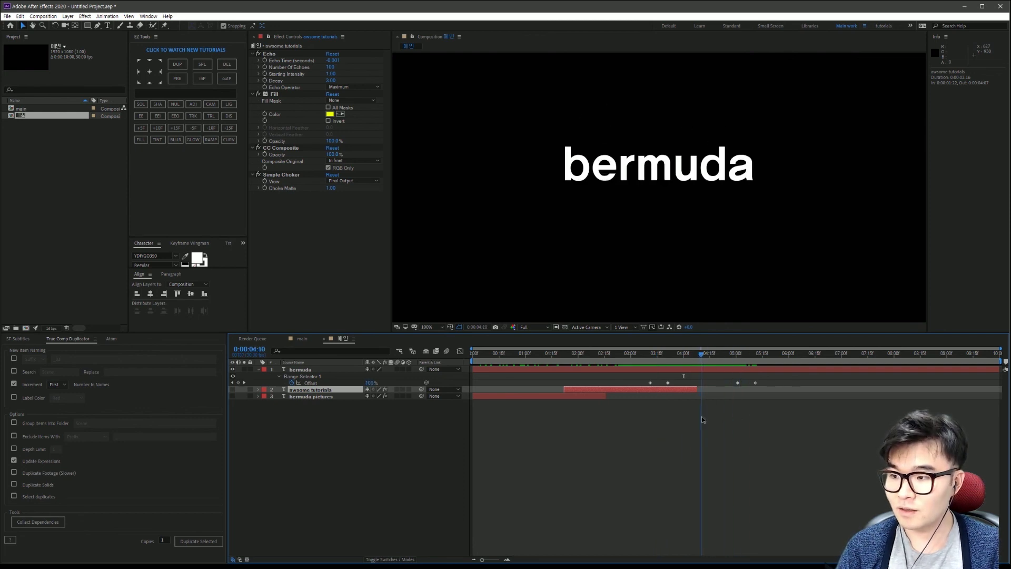